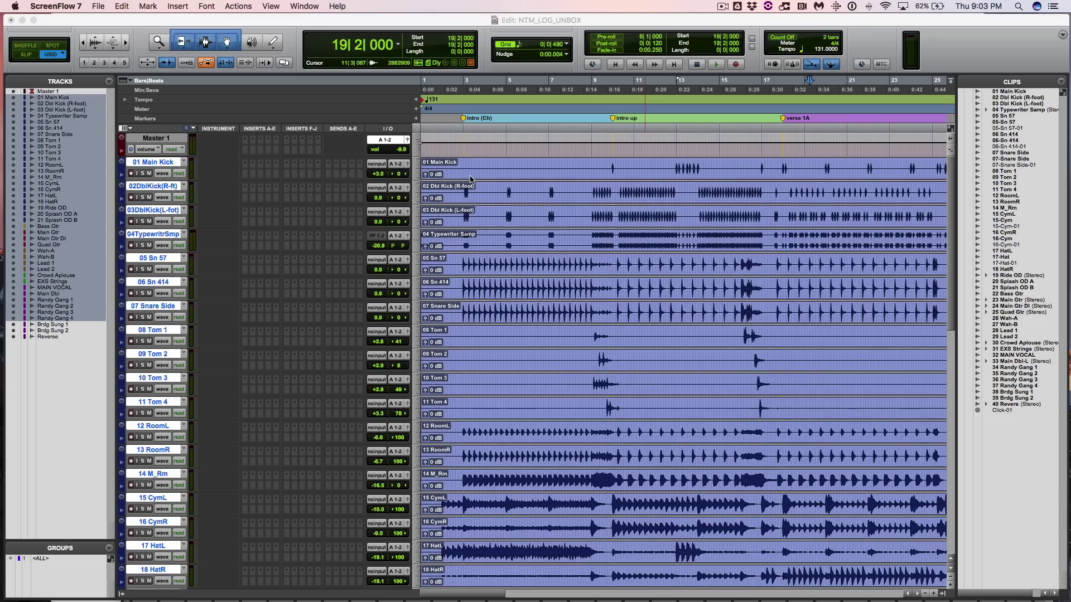
Examine the session's full track list in the Edit window and all channel strips in the Mix window
scroll(470, 178, down, 7)
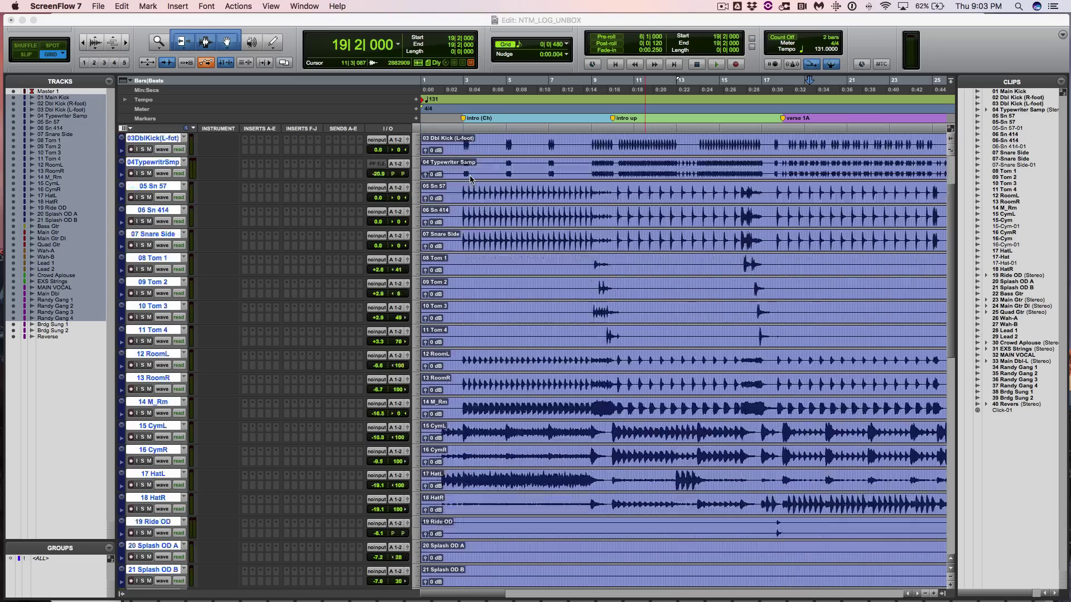
scroll(470, 179, down, 17)
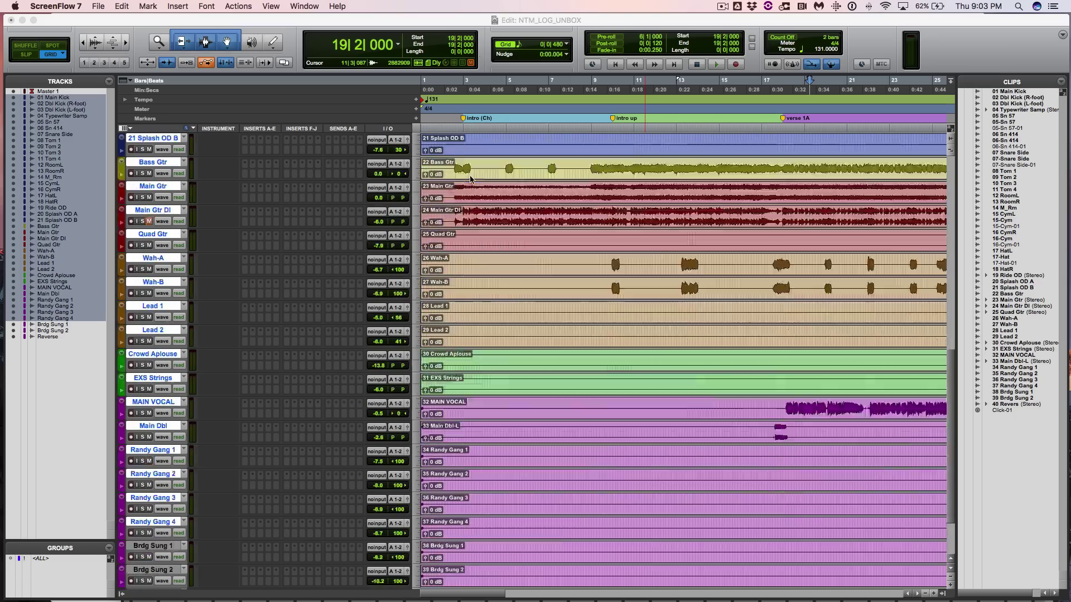
scroll(470, 178, up, 20)
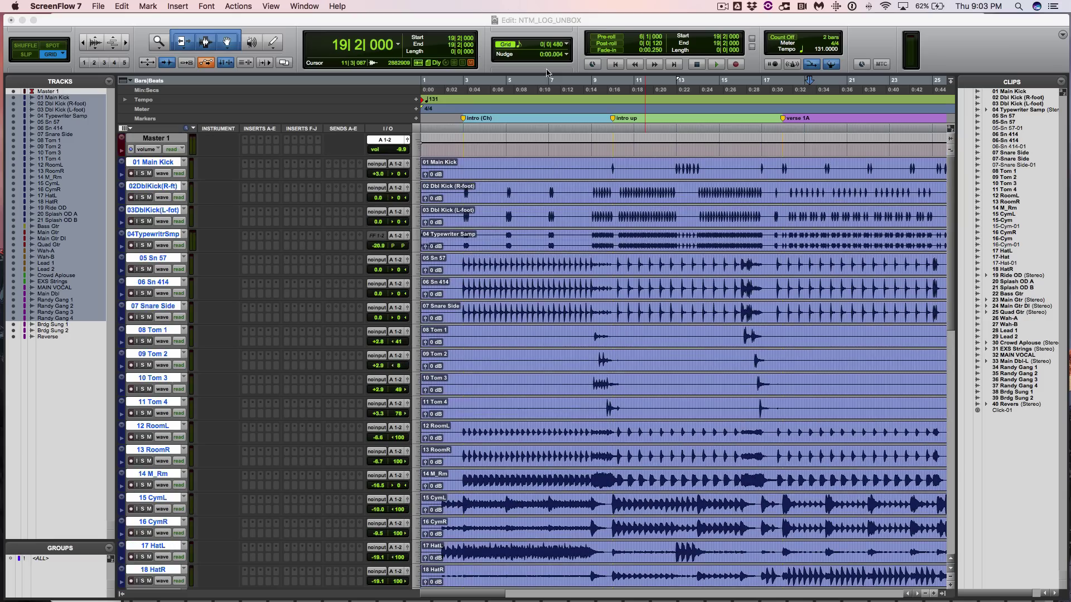
click(461, 24)
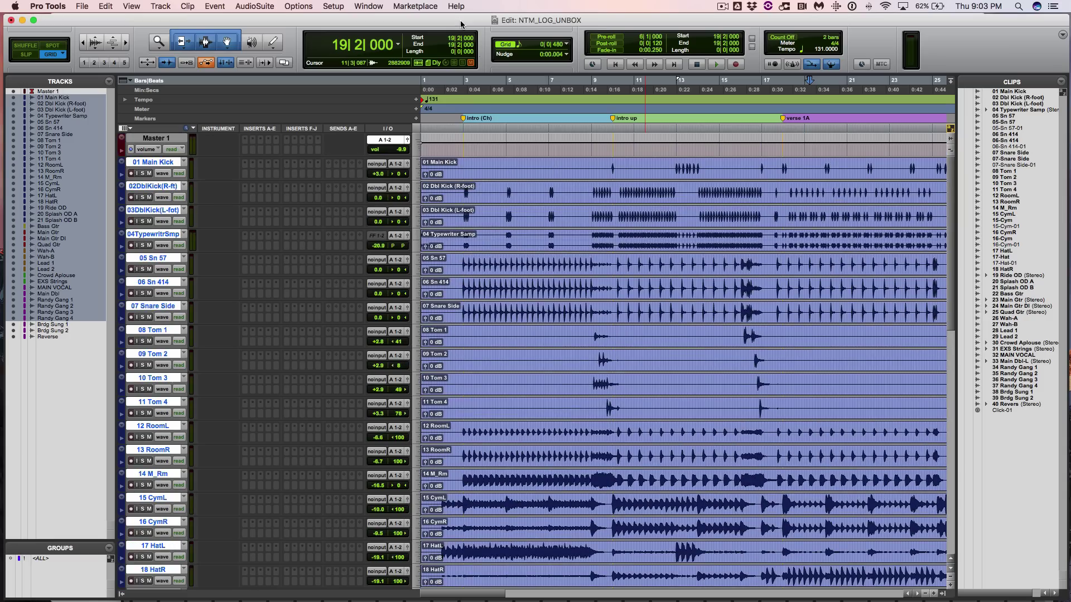
key(super+equal)
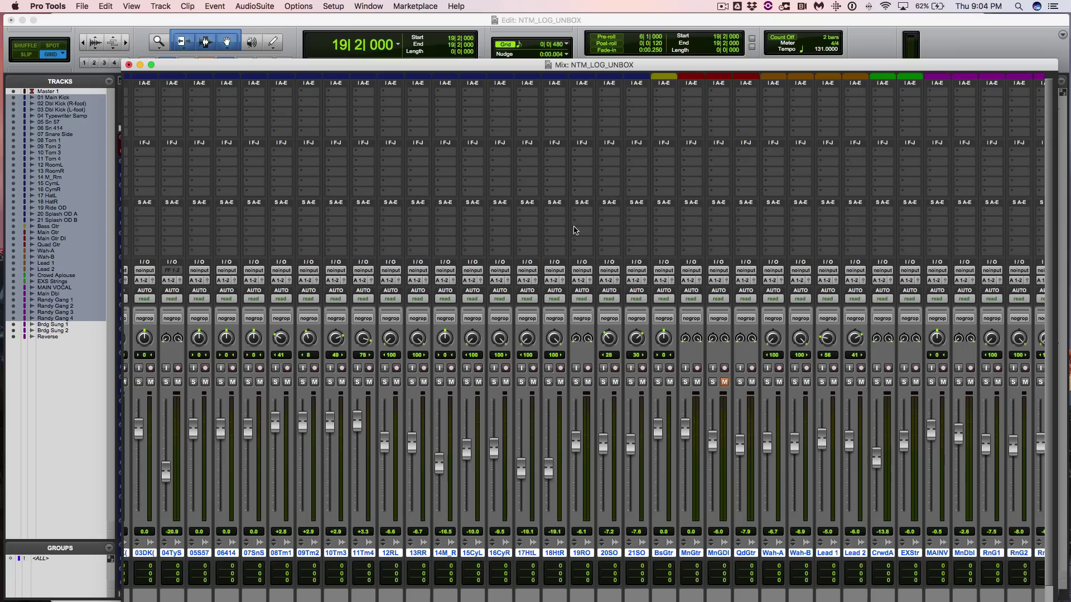
scroll(575, 231, down, 1)
scroll(574, 230, right, 5)
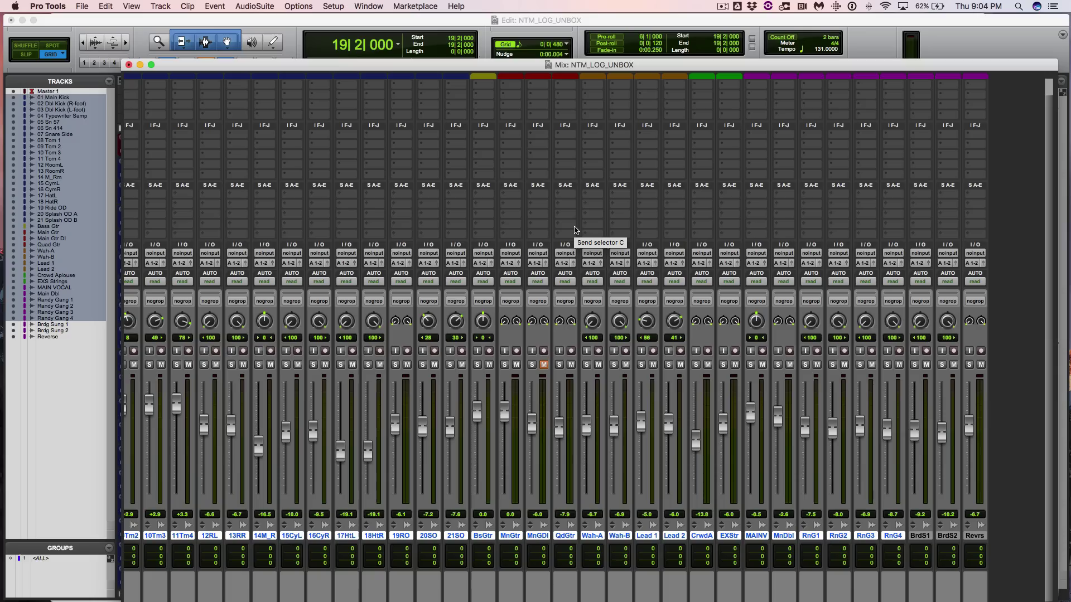
scroll(575, 230, left, 5)
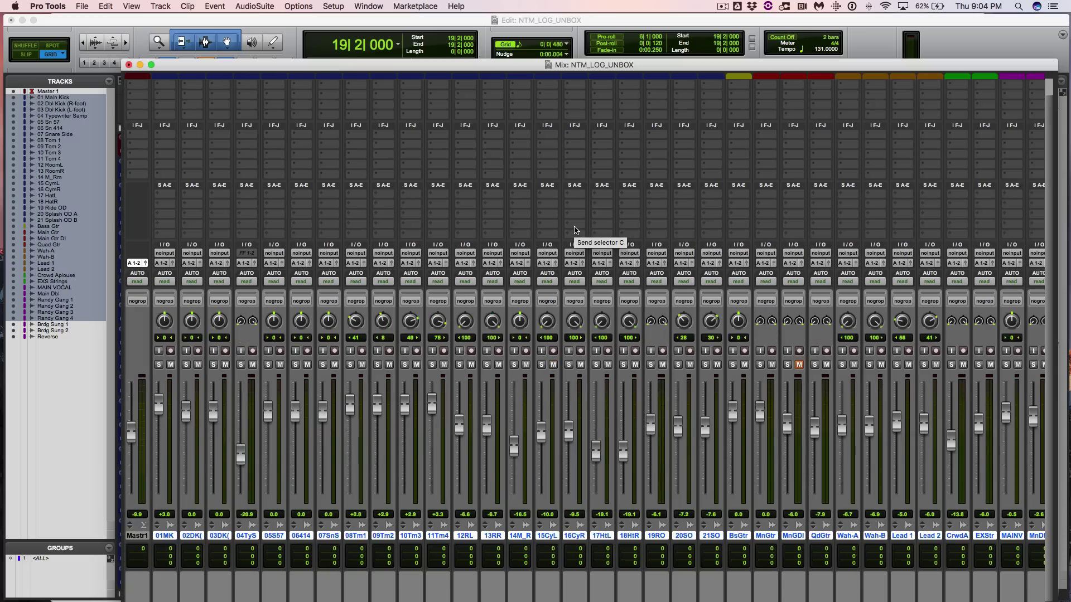
click(868, 40)
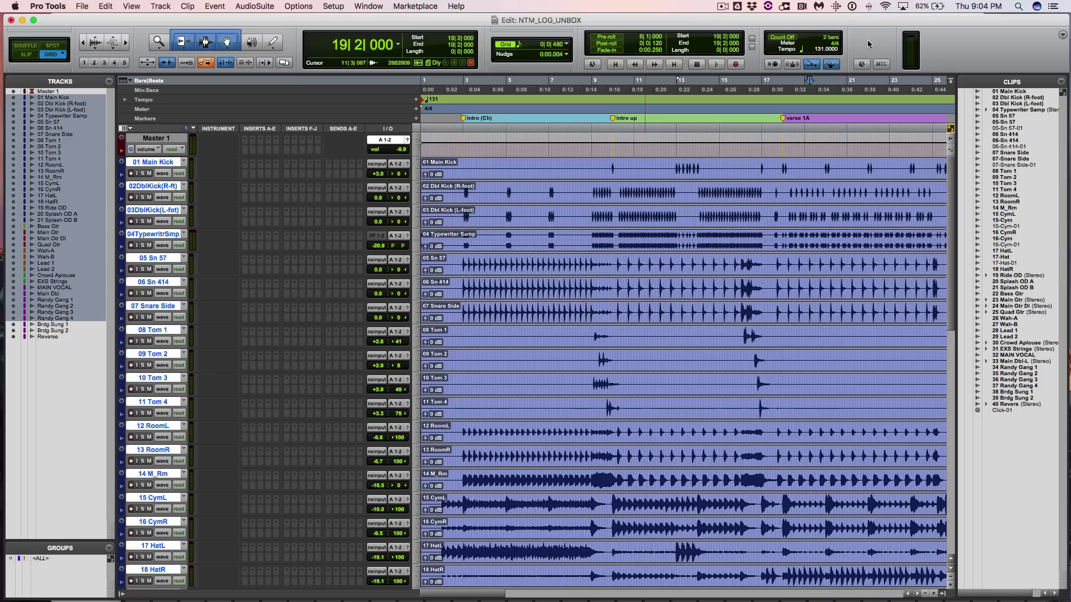
Play the full mix from bar 2|4|480, just before the intro, and stop playback
click(462, 165)
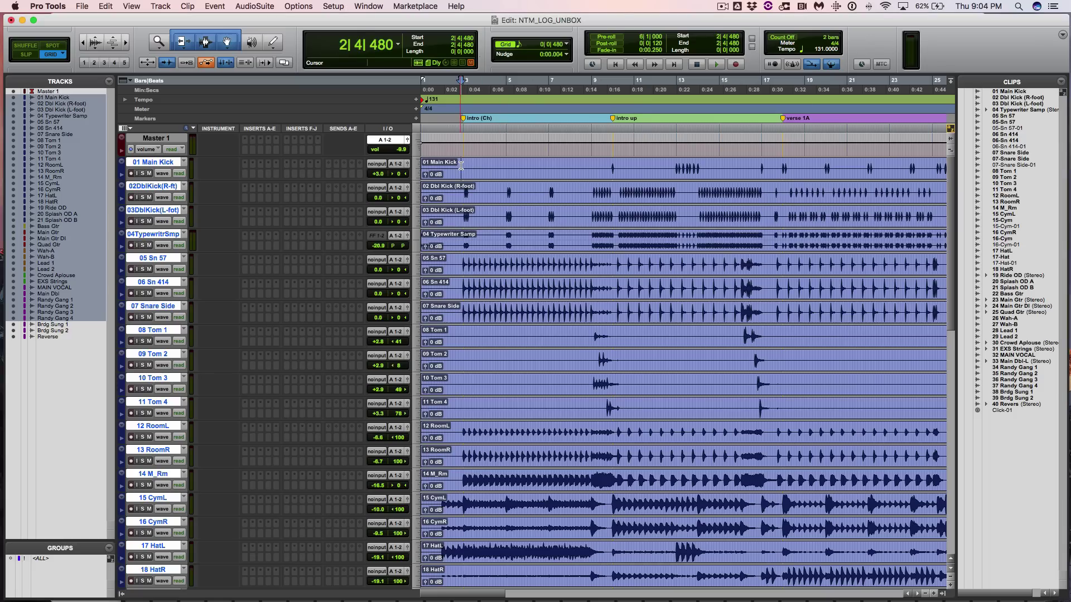
key(space)
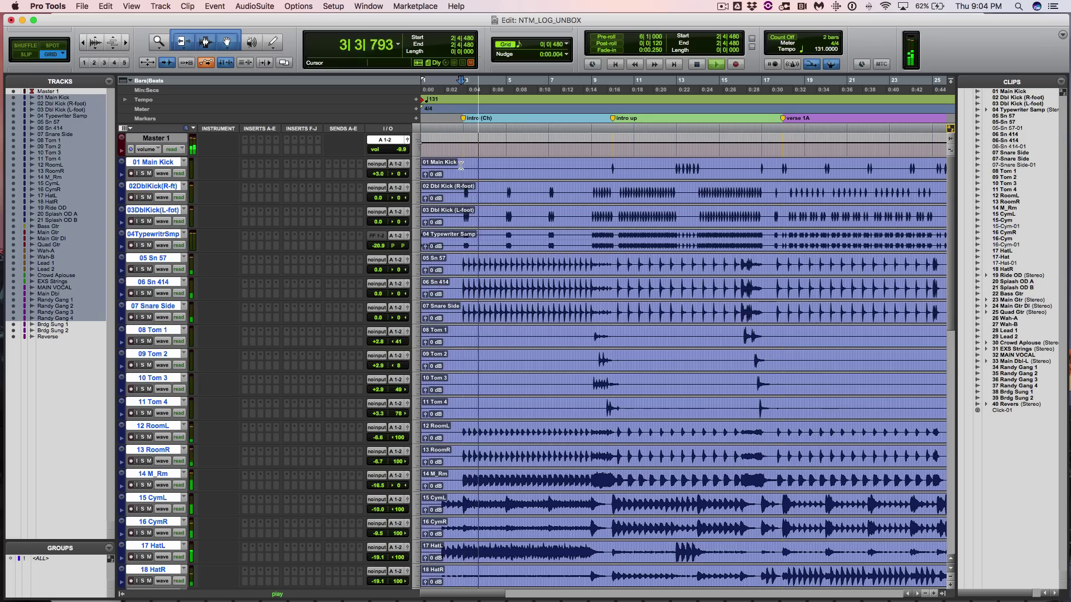
key(space)
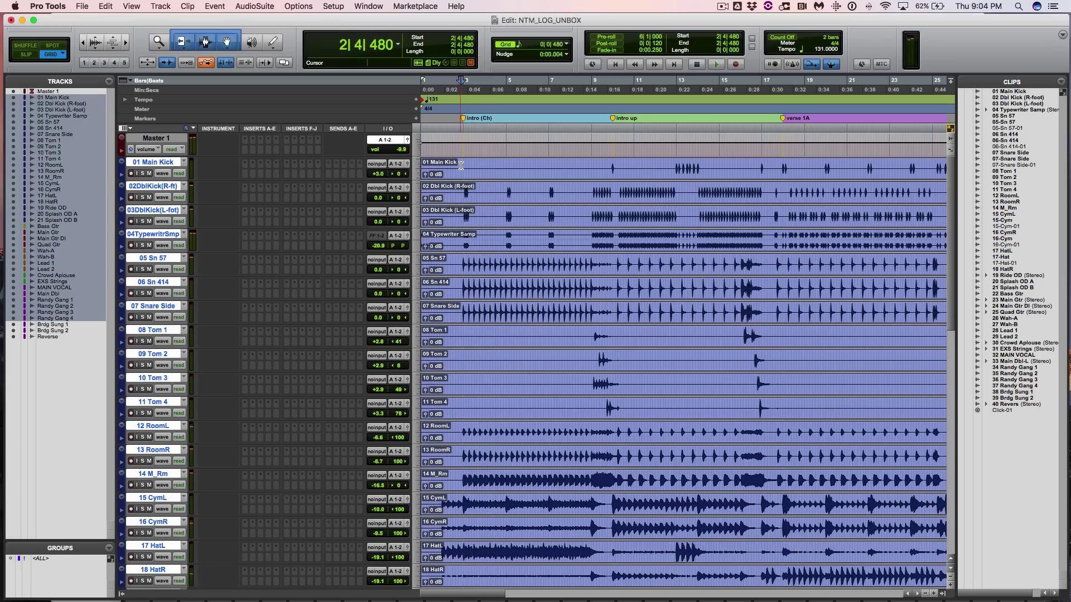
key(space)
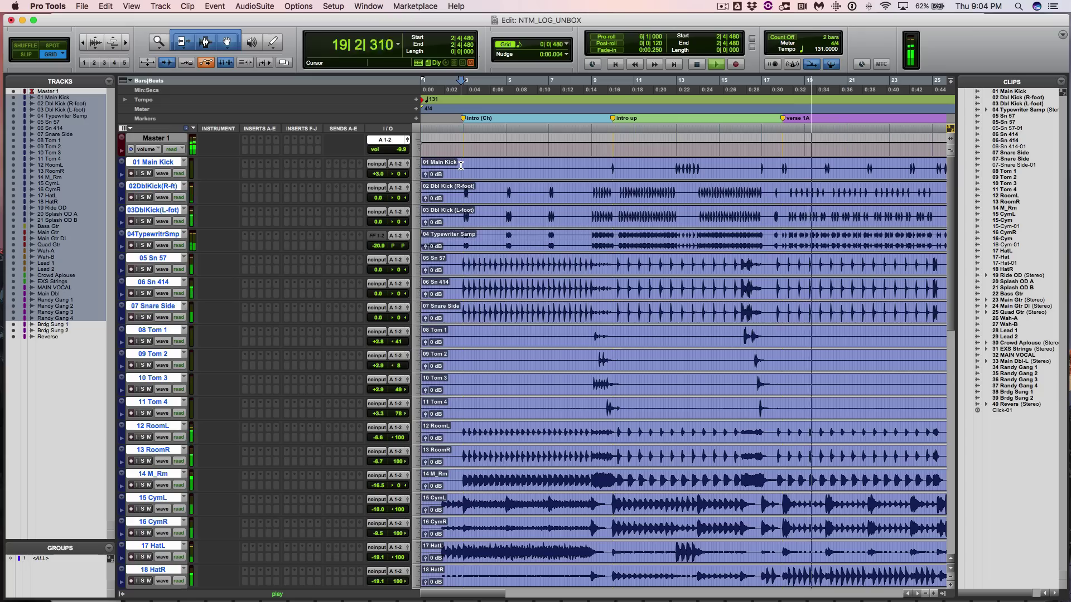
key(space)
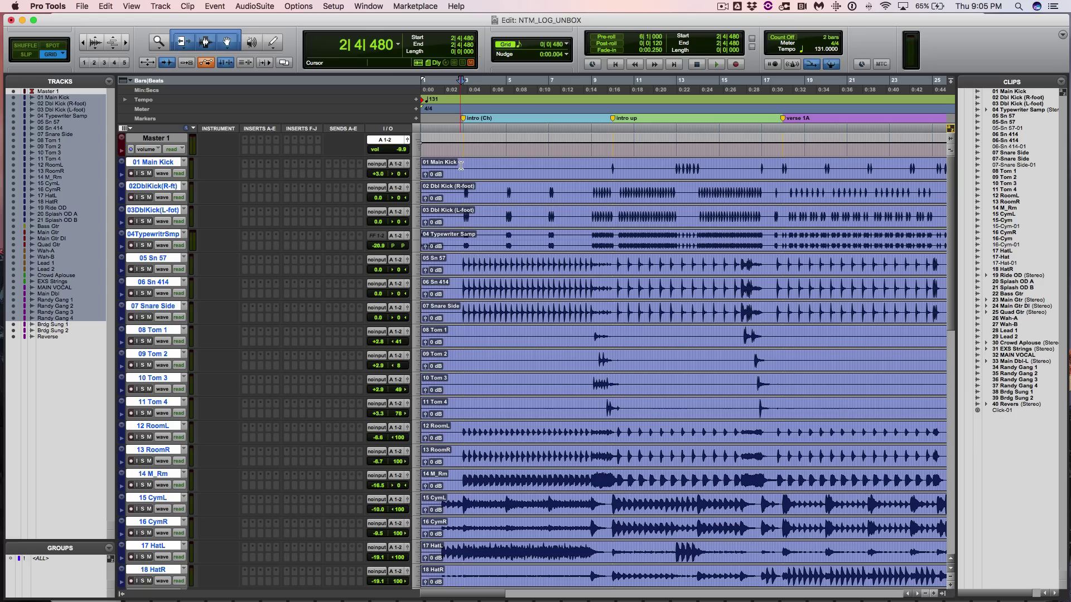
Solo all the drum tracks from 01 Main Kick through 21 Splash OD B
scroll(460, 166, down, 6)
scroll(461, 165, down, 1)
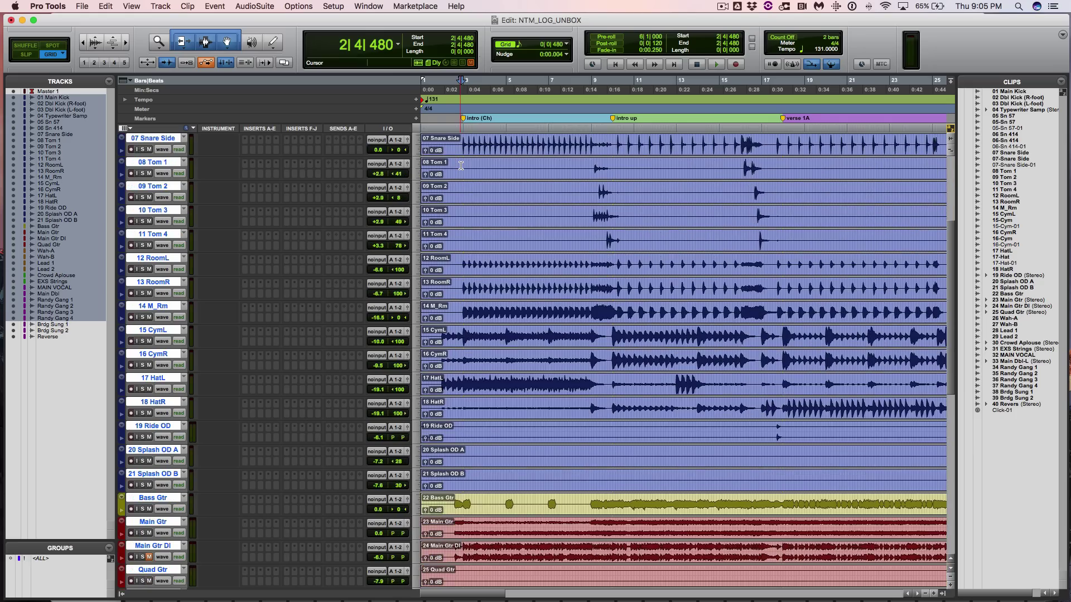
click(148, 475)
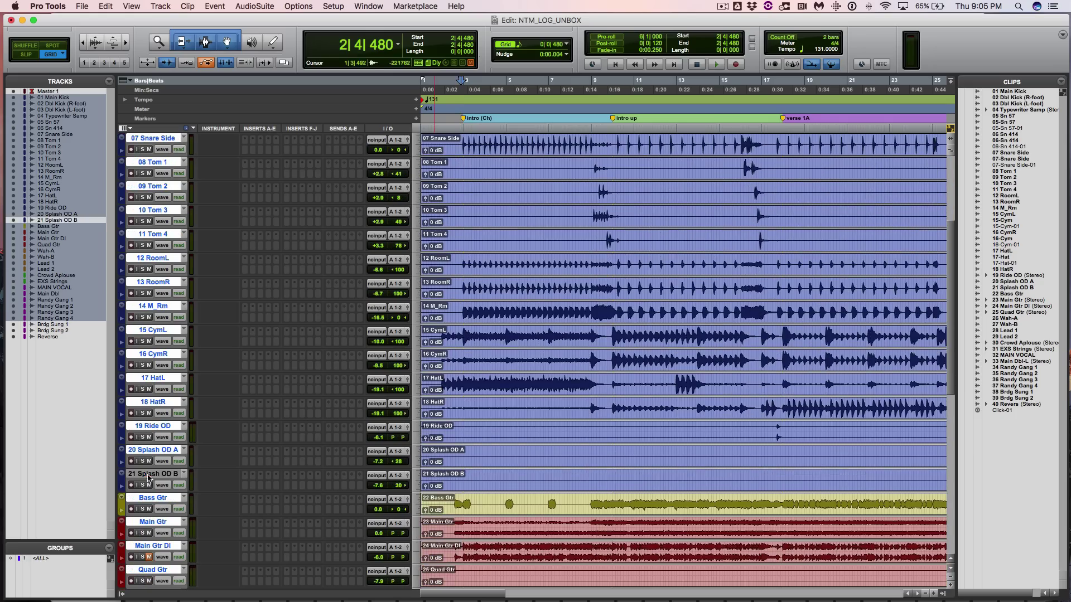
scroll(148, 475, up, 7)
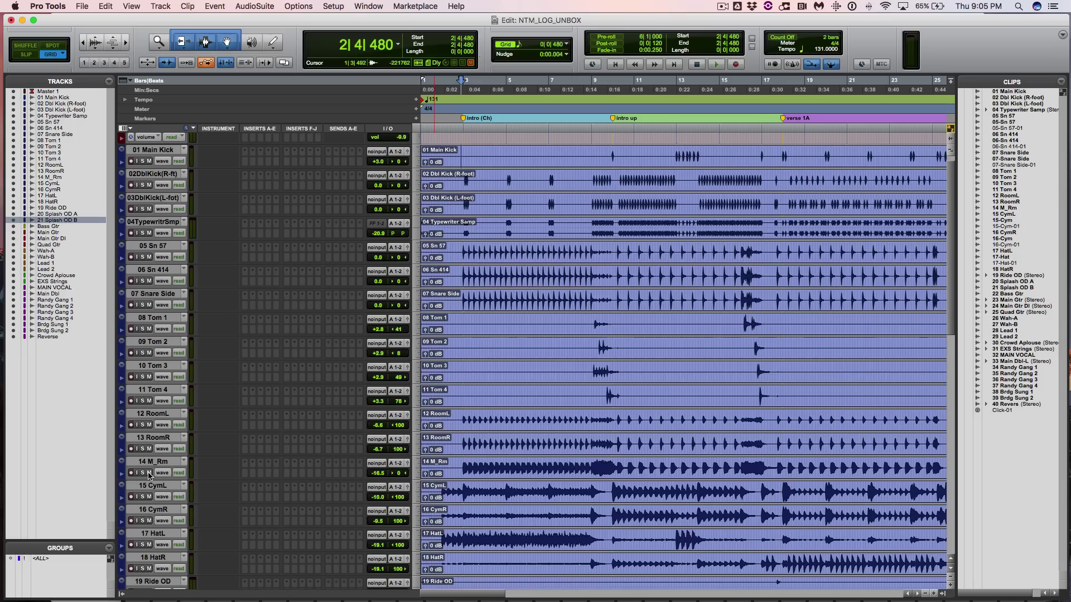
shift+click(153, 151)
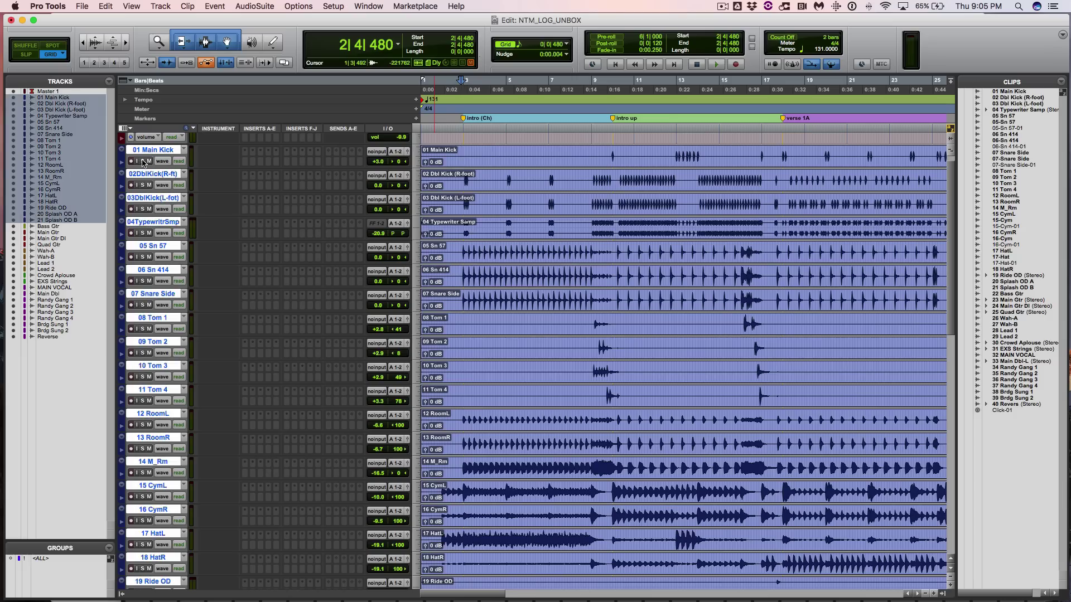
click(143, 161)
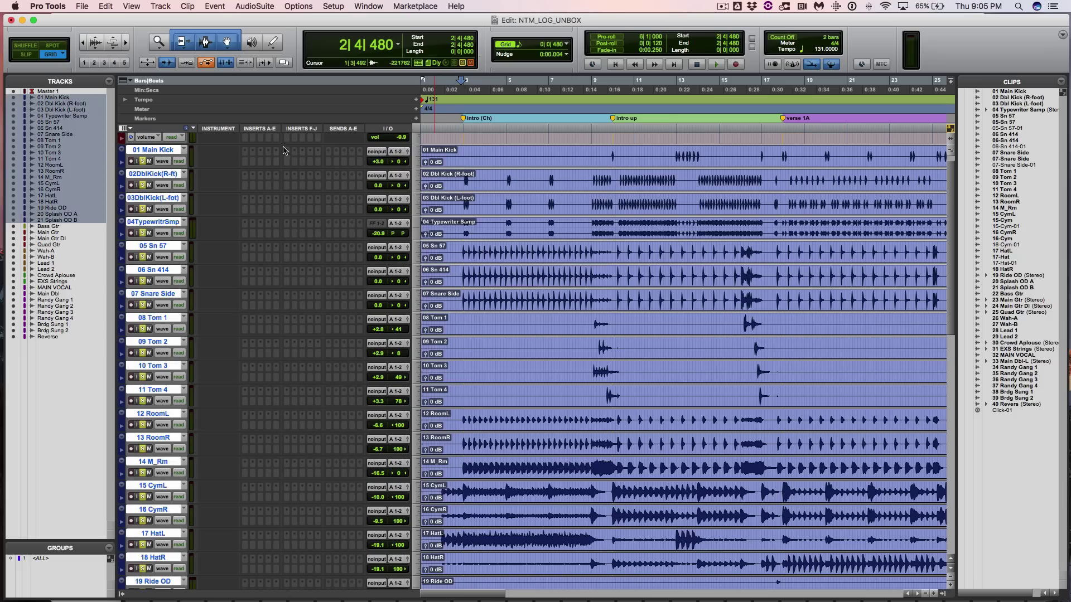
Play the soloed drums from just before the intro, check their levels in the Mix window, and stop playback
key(space)
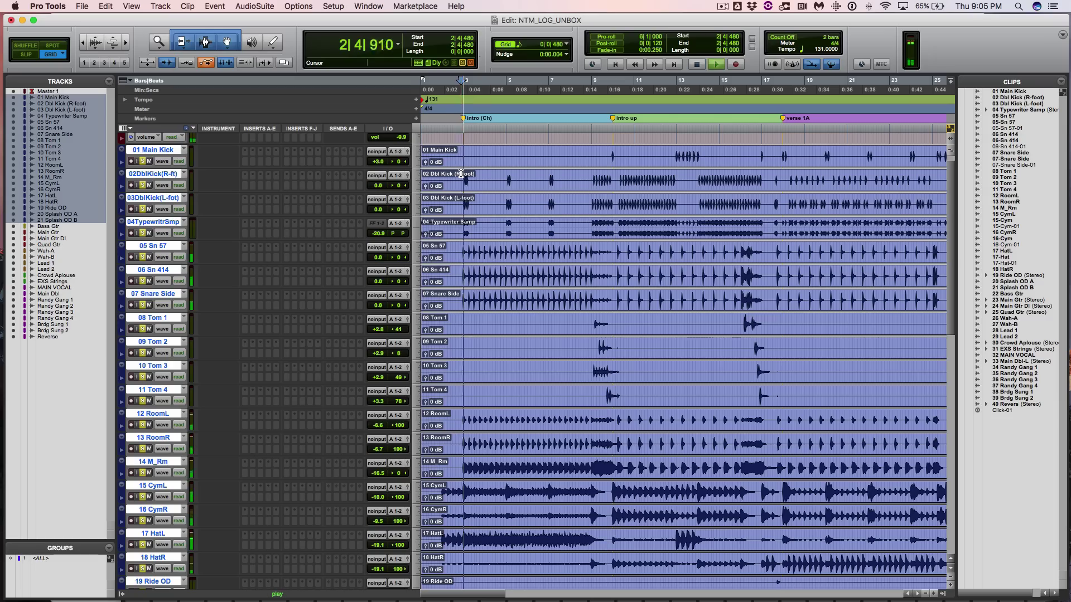
key(super+bracketright)
key(super+bracketright)
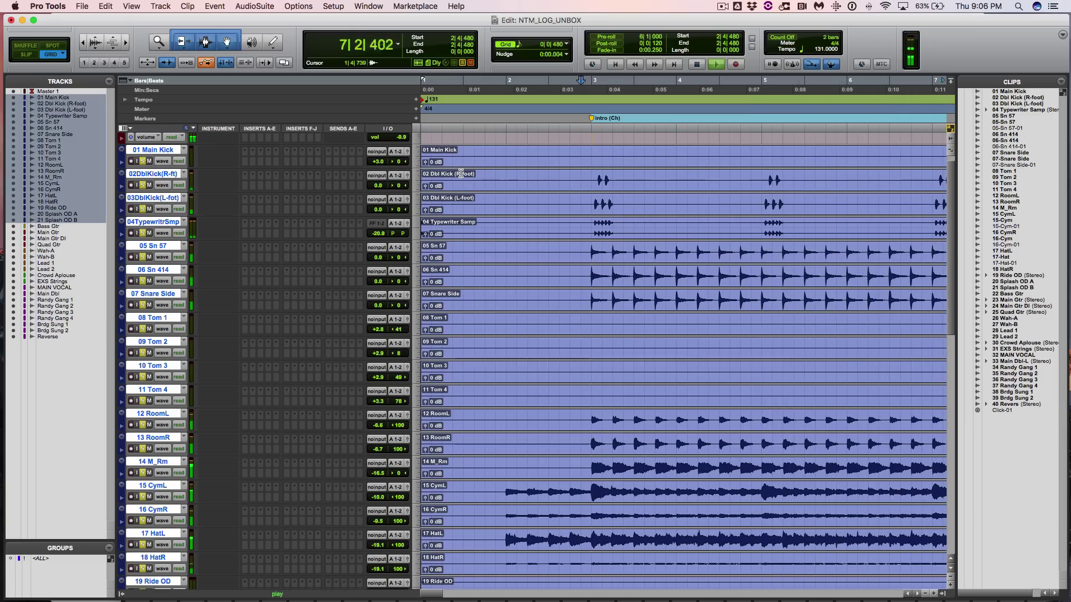
key(r)
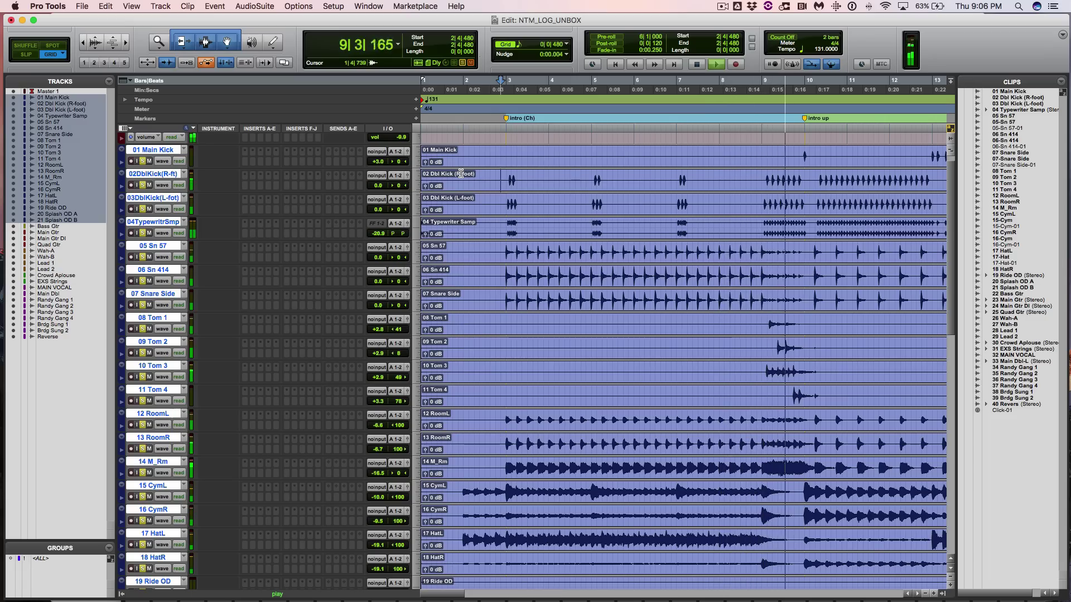
key(super+equal)
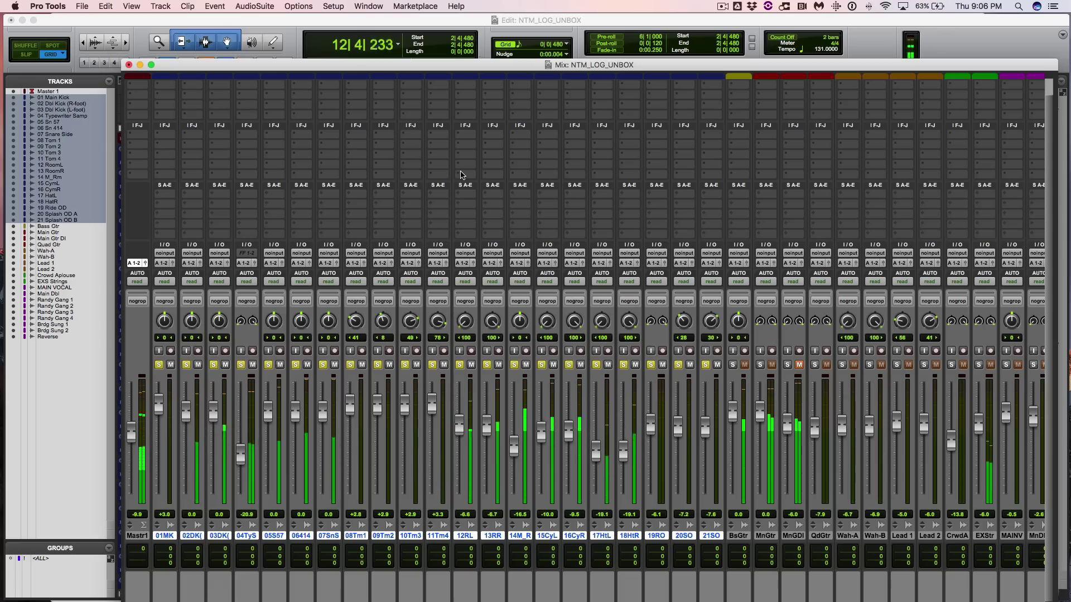
key(super+equal)
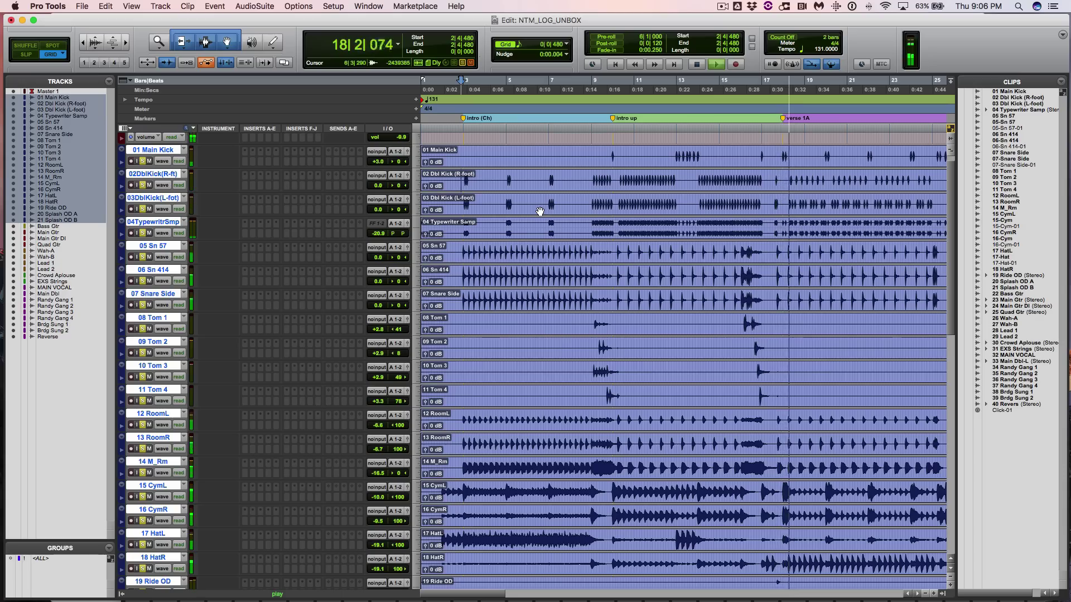
key(space)
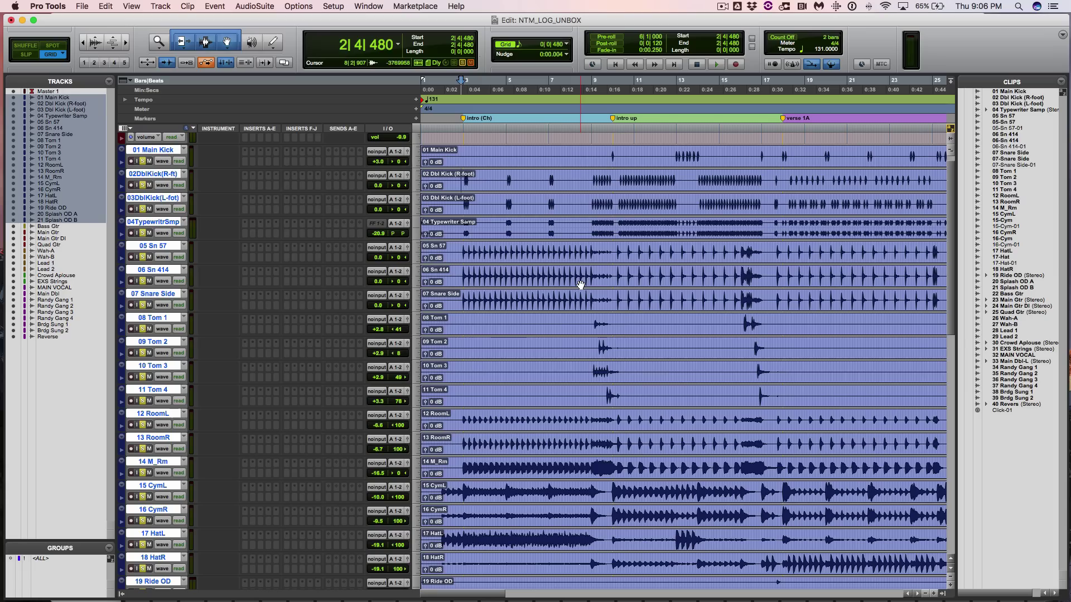
Audition the soloed drums from bar 23 in verse 1A, and again from 30|2|480 leading into chorus 1
key(super+bracketleft)
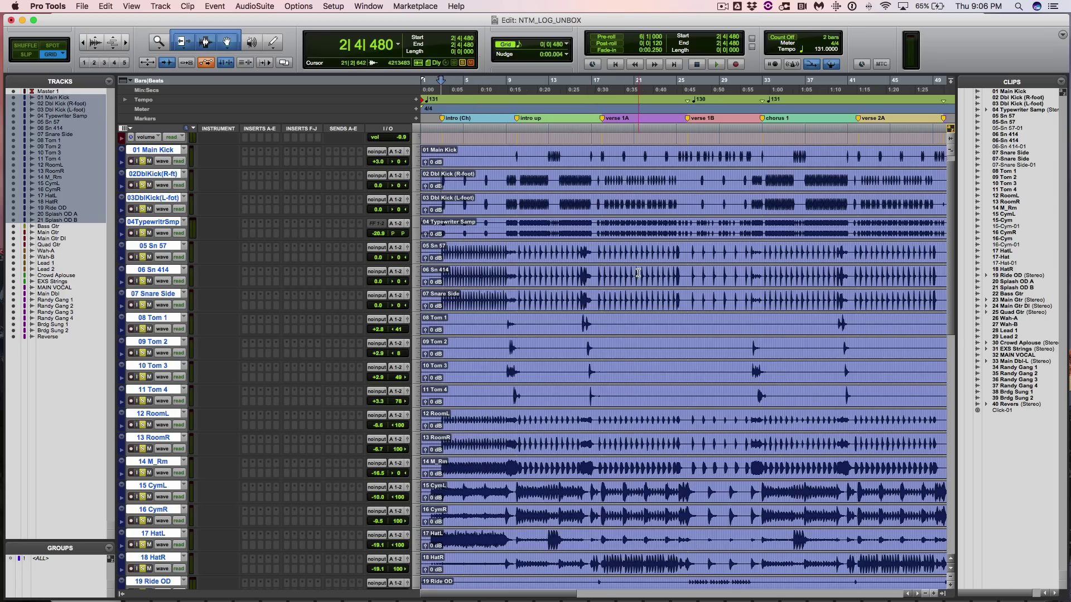
click(664, 223)
key(space)
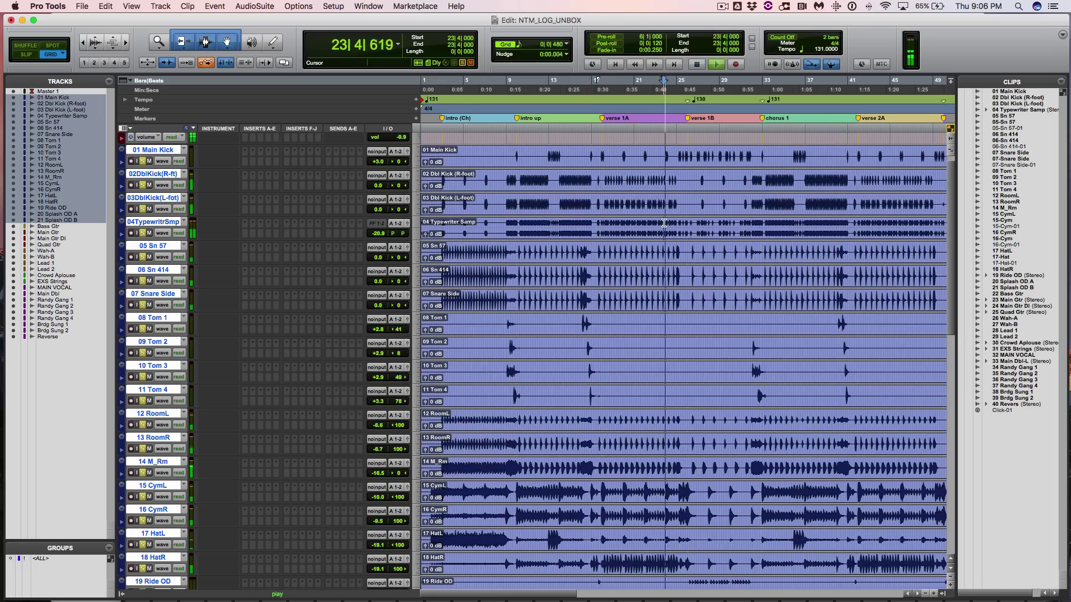
click(734, 225)
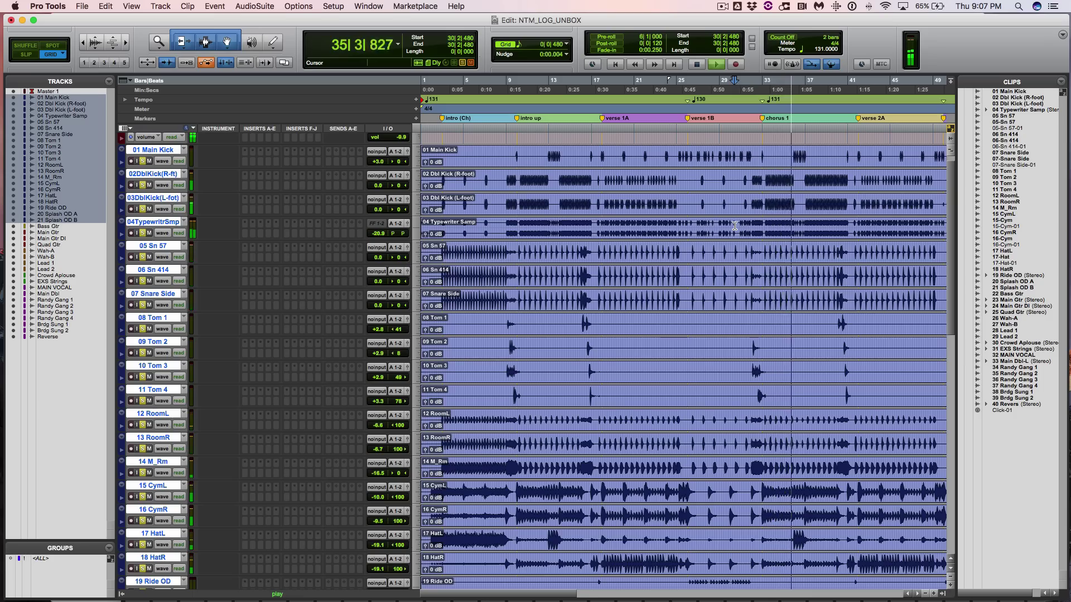
Audition the soloed drums in the Bridge from bar 74|3|000 and stop playback
key(super+bracketleft)
key(super+bracketleft)
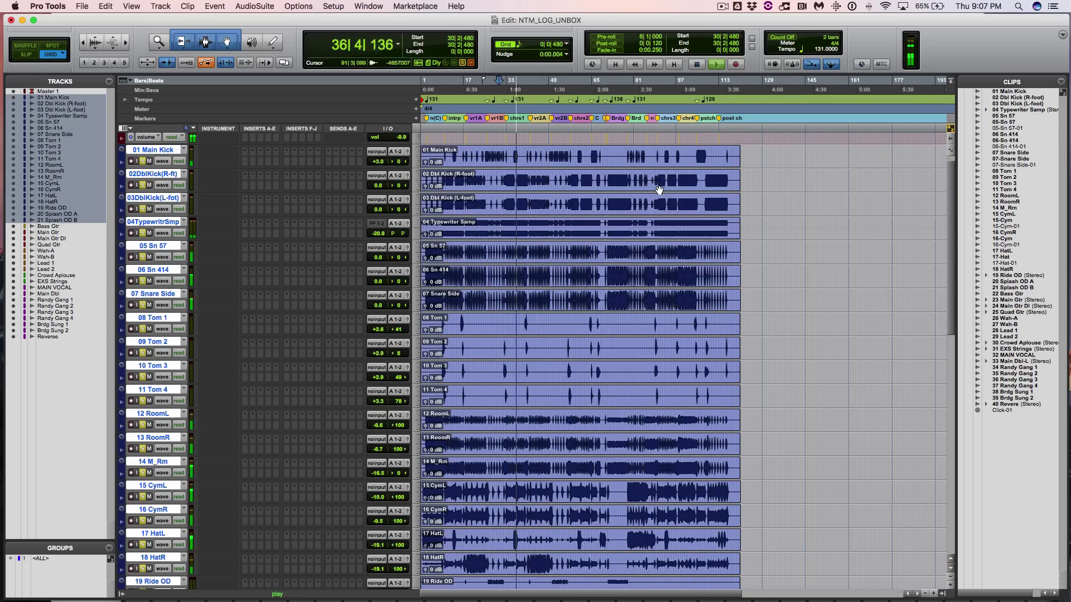
key(space)
click(617, 175)
key(space)
key(super+bracketright)
key(super+bracketright)
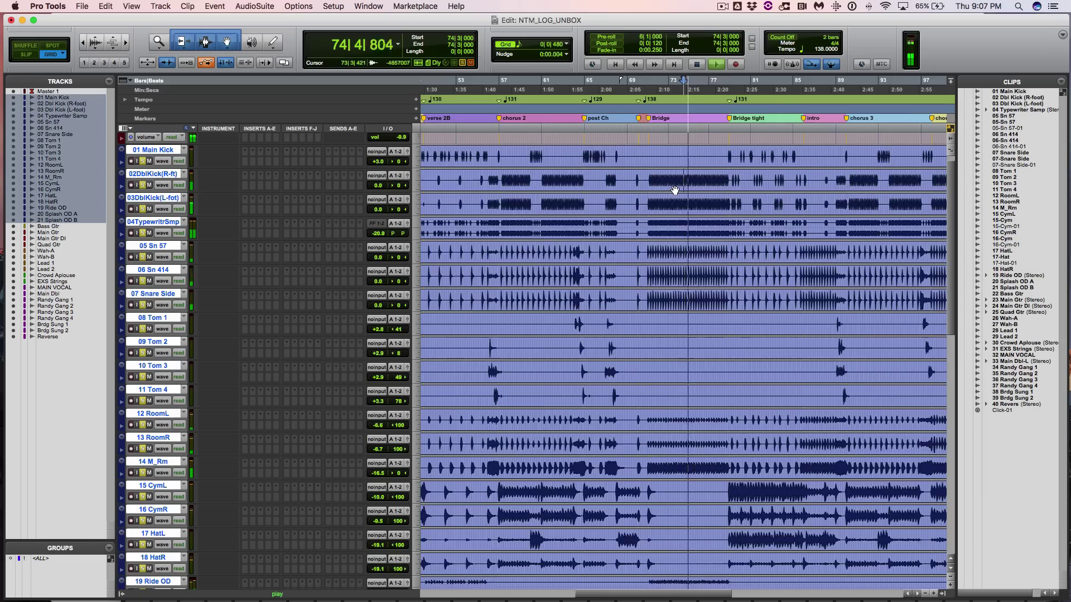
key(super+bracketright)
key(super+bracketright)
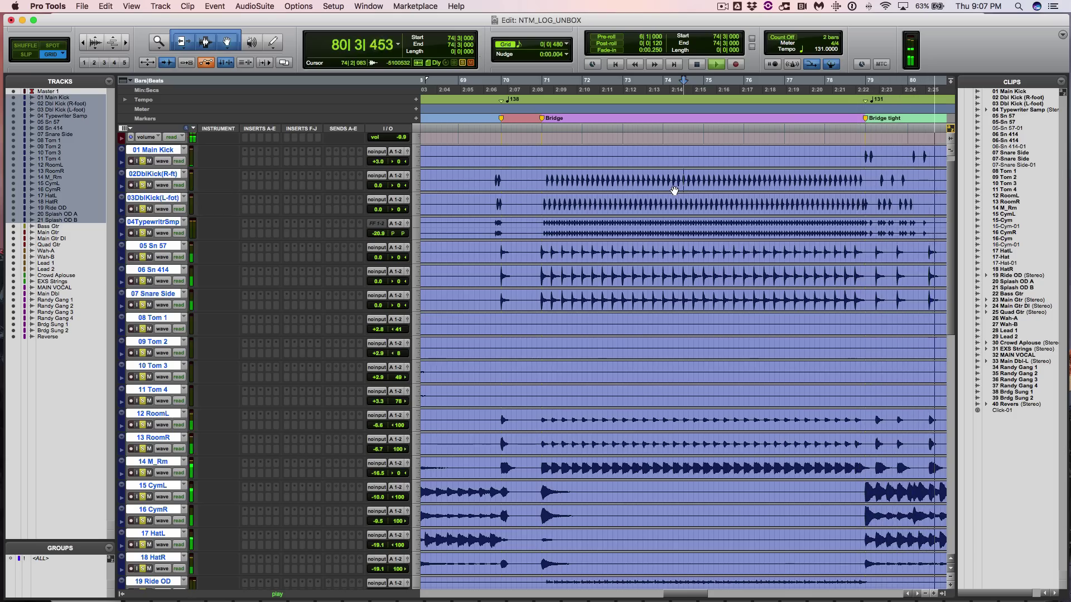
key(super+bracketleft)
key(super+bracketleft)
key(super+bracketleft)
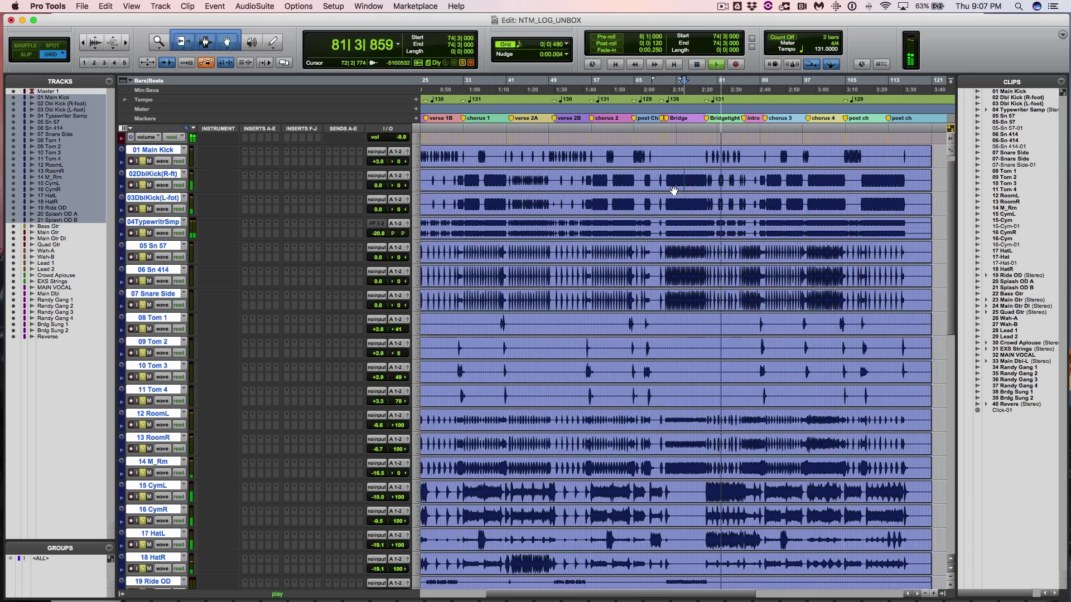
key(space)
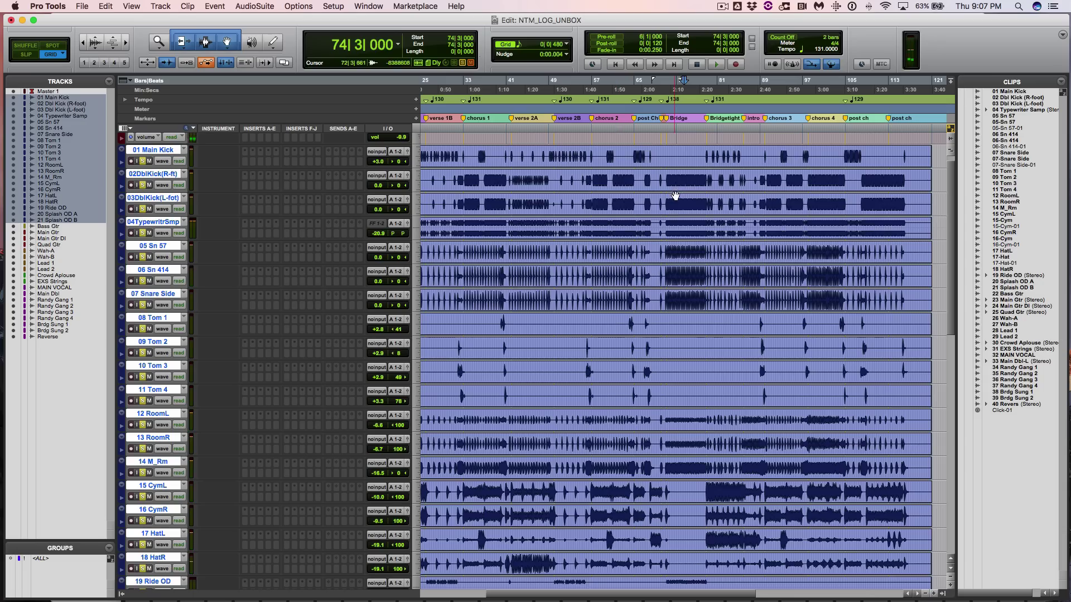
scroll(673, 196, down, 5)
scroll(672, 201, left, 5)
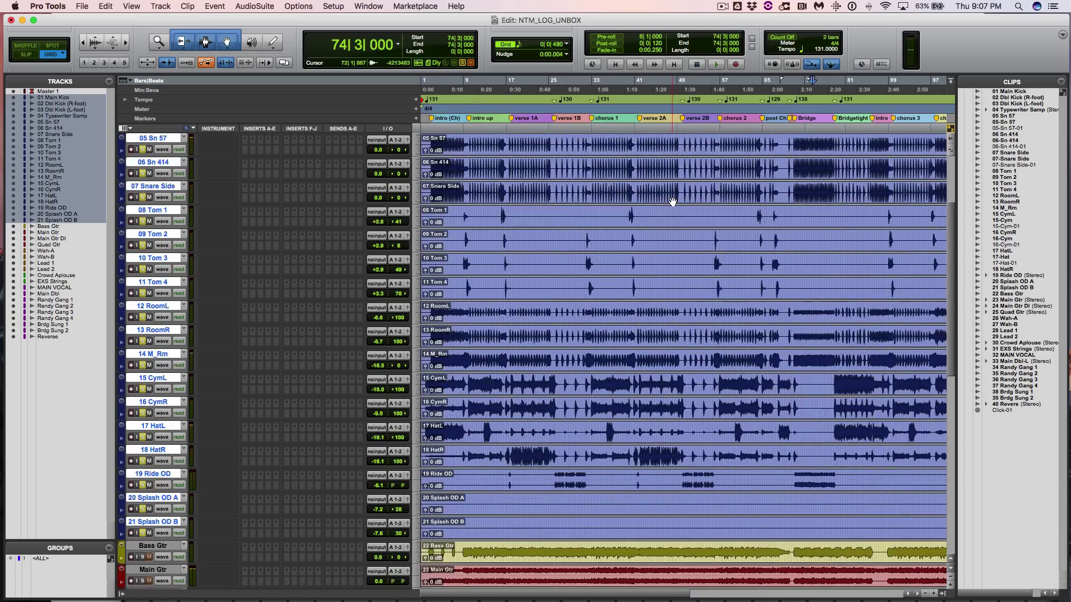
scroll(673, 202, up, 5)
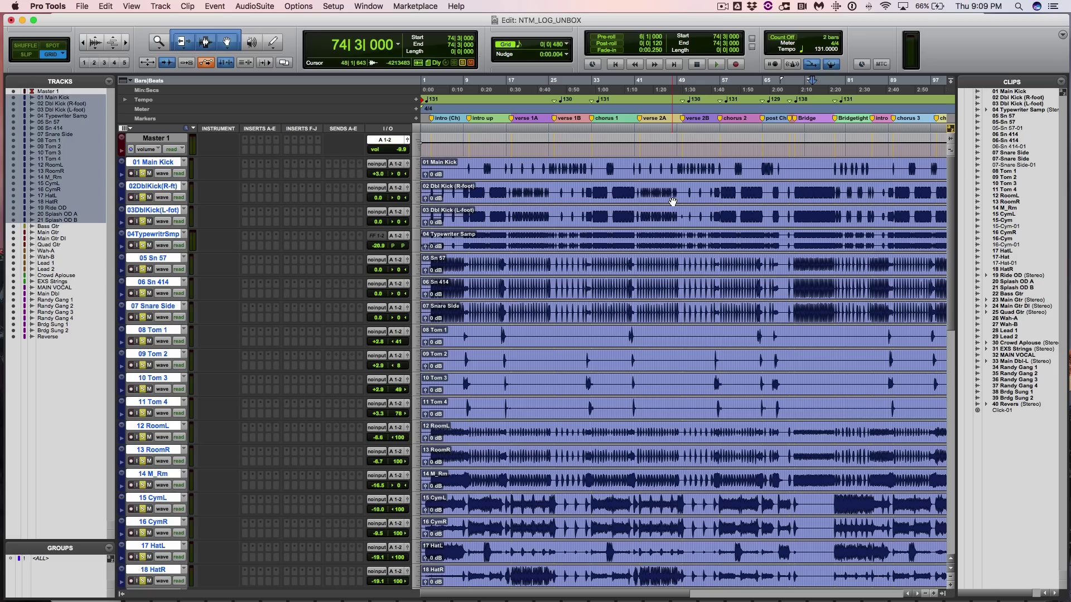
scroll(547, 234, down, 4)
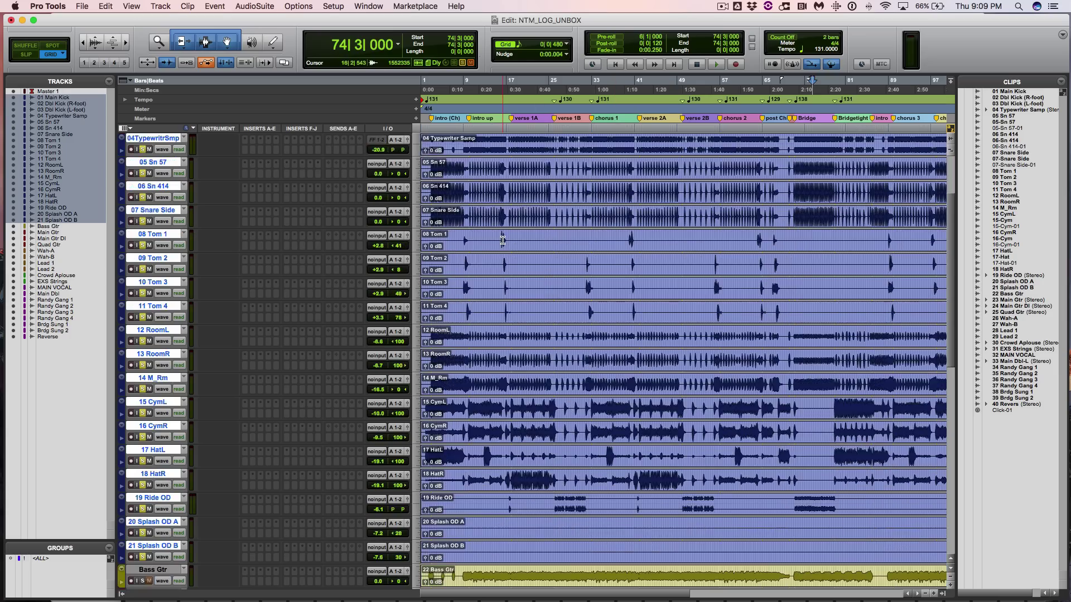
Examine the drum tracks across the song, place the edit cursor on 01 Main Kick at 3|2|000, and inspect the double-kick hits at the intro (Ch) marker
scroll(491, 228, up, 2)
scroll(474, 217, up, 4)
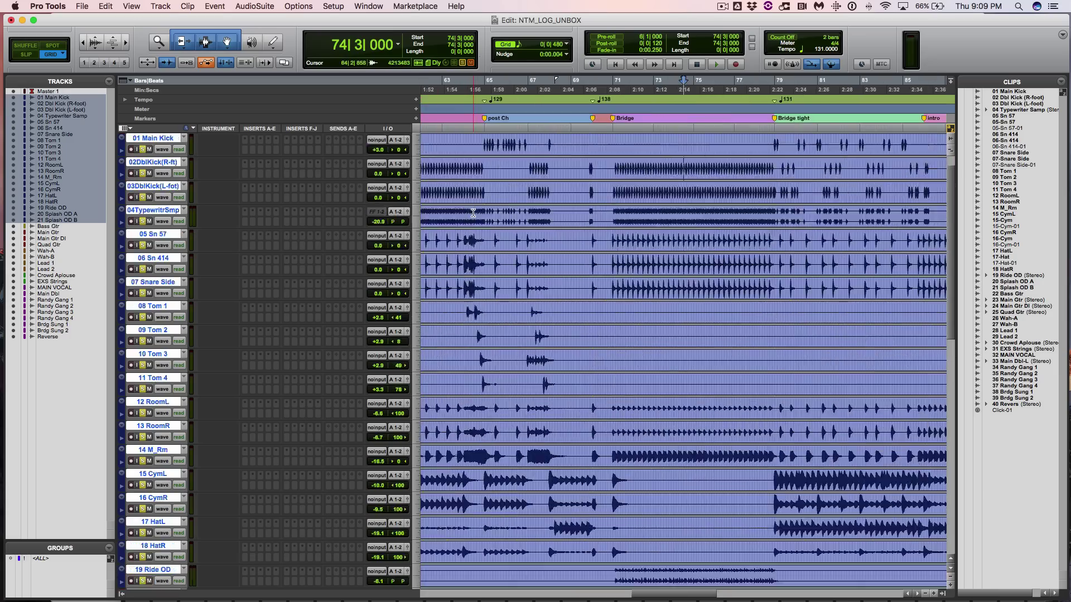
scroll(473, 213, down, 5)
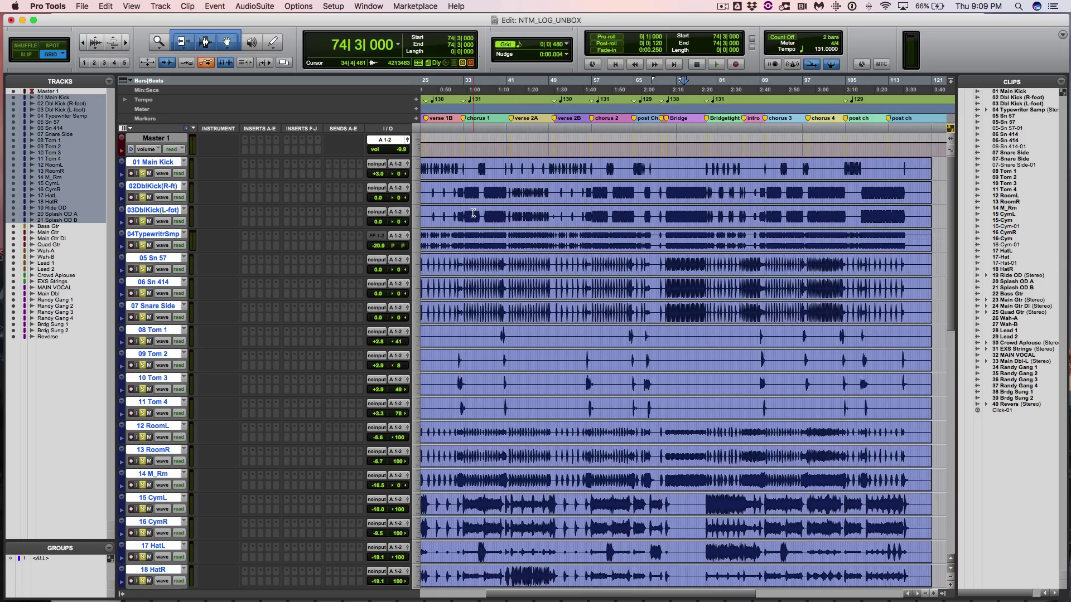
click(435, 173)
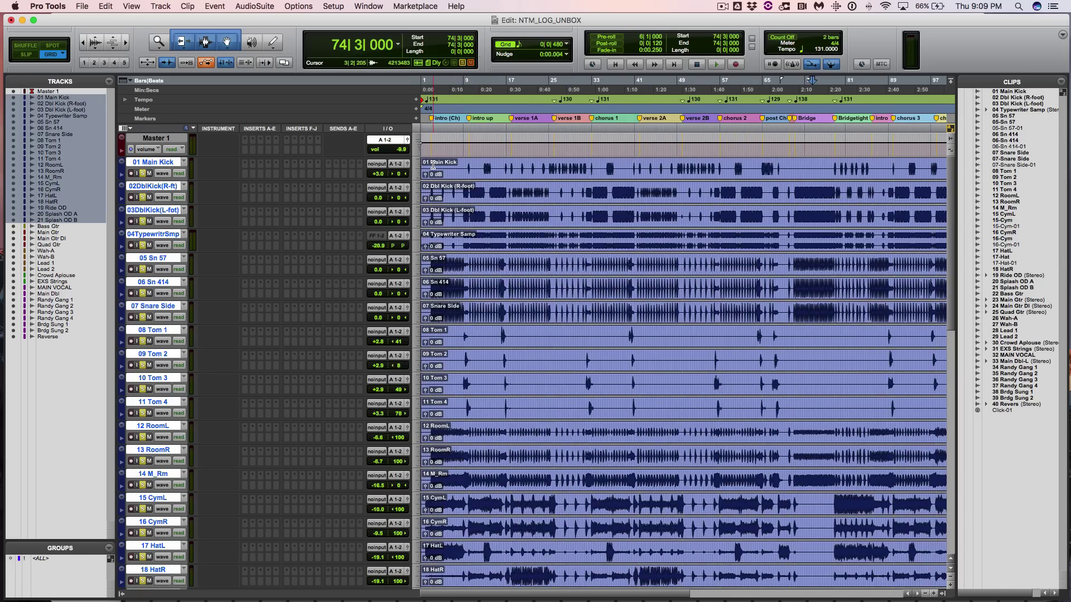
scroll(474, 174, up, 6)
scroll(552, 180, up, 2)
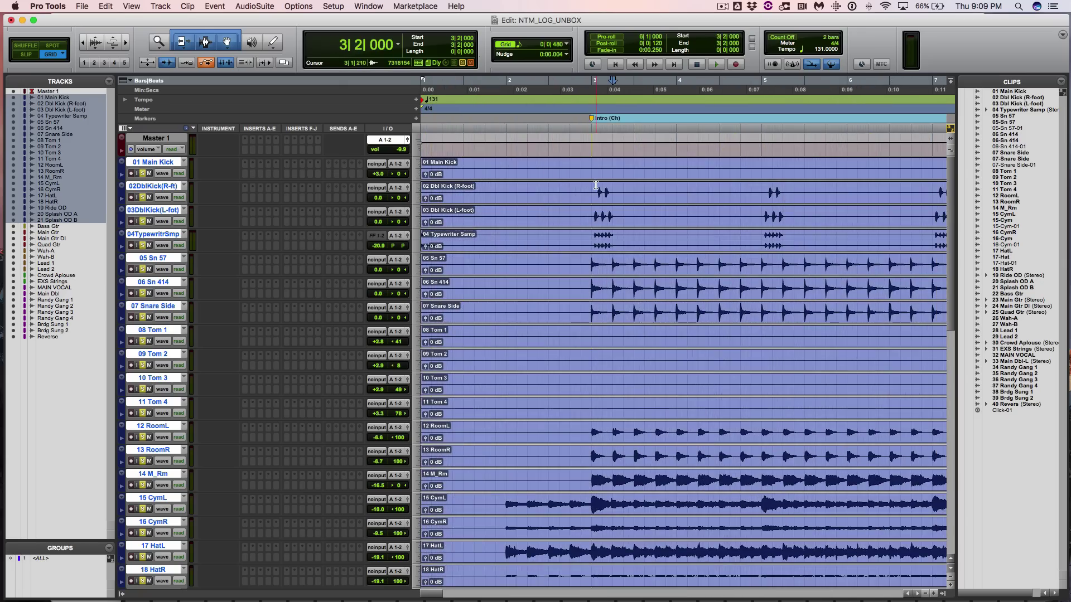
click(596, 186)
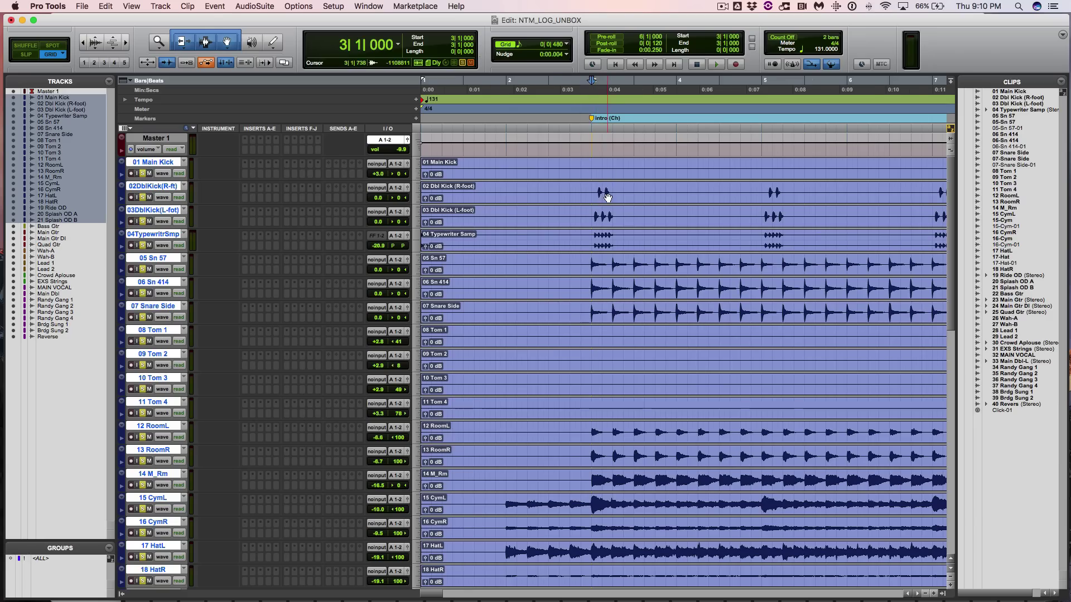
Audition the soloed drums from 8|4|480 across the tom fill leading into intro up, and stop playback
key(super+bracketleft)
key(super+bracketleft)
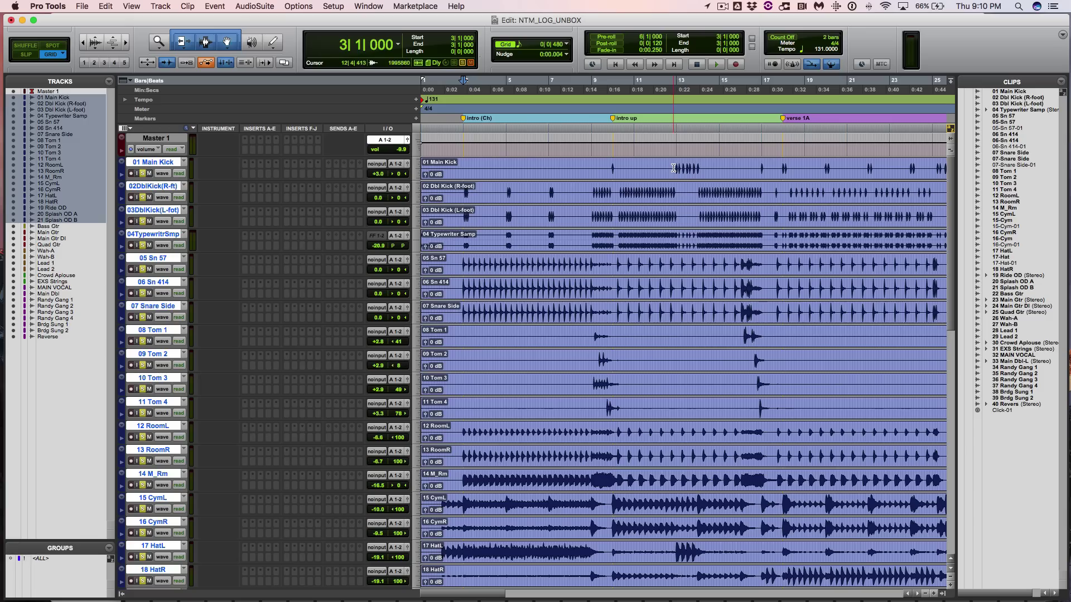
click(589, 166)
key(space)
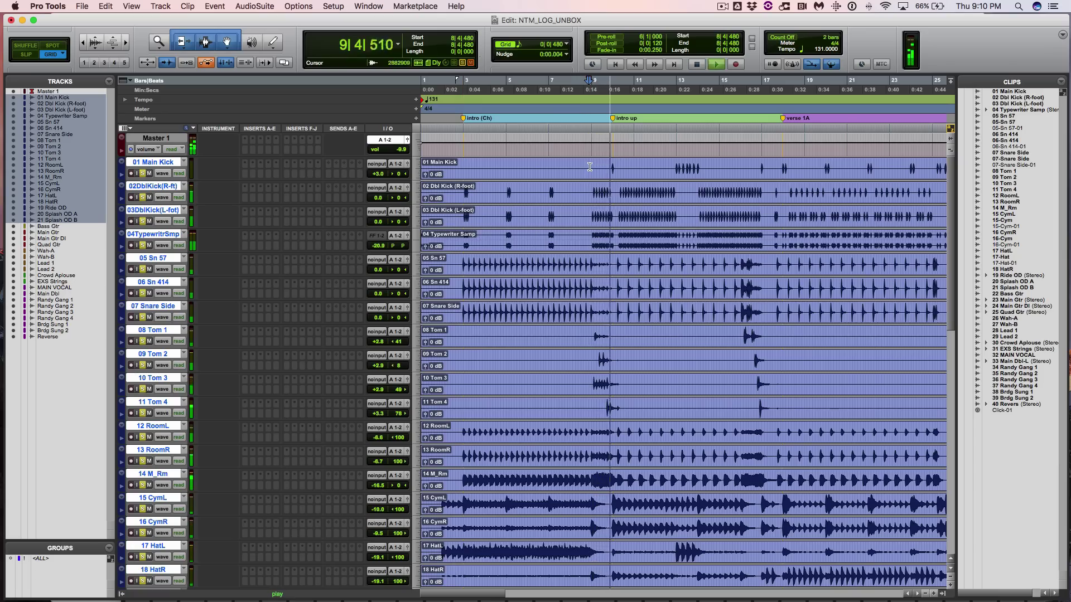
key(space)
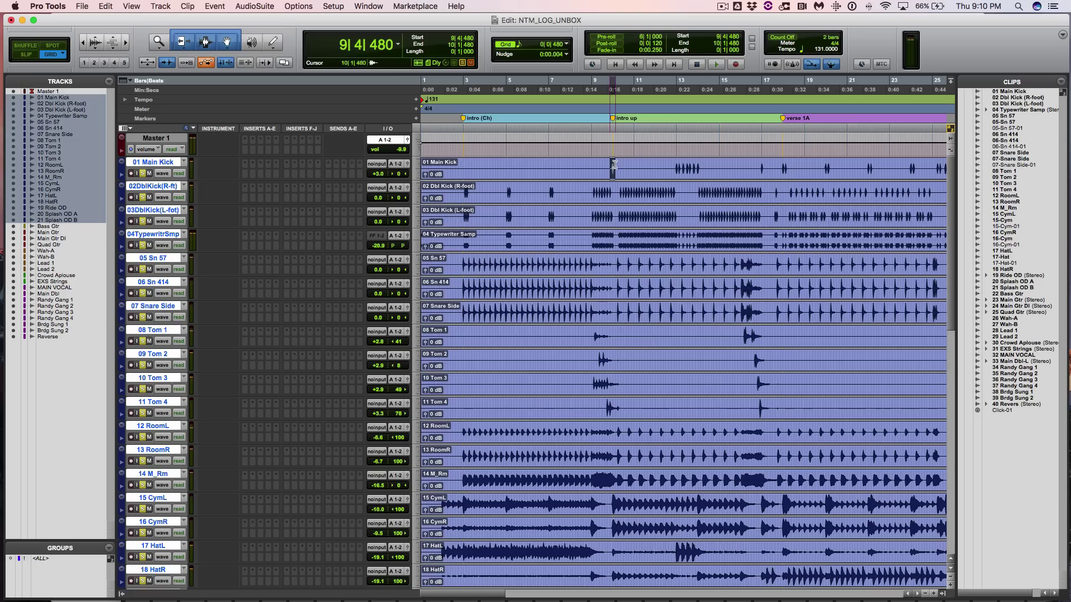
Audition the soloed drums from 12|4|480 in intro up through the start of verse 1A, and stop playback
click(674, 166)
key(space)
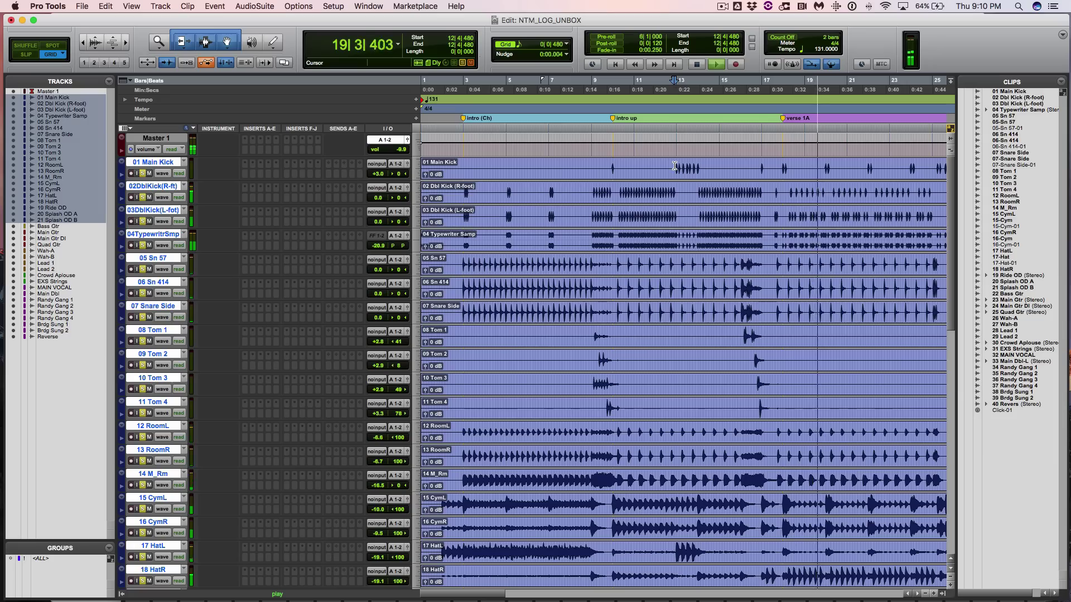
key(space)
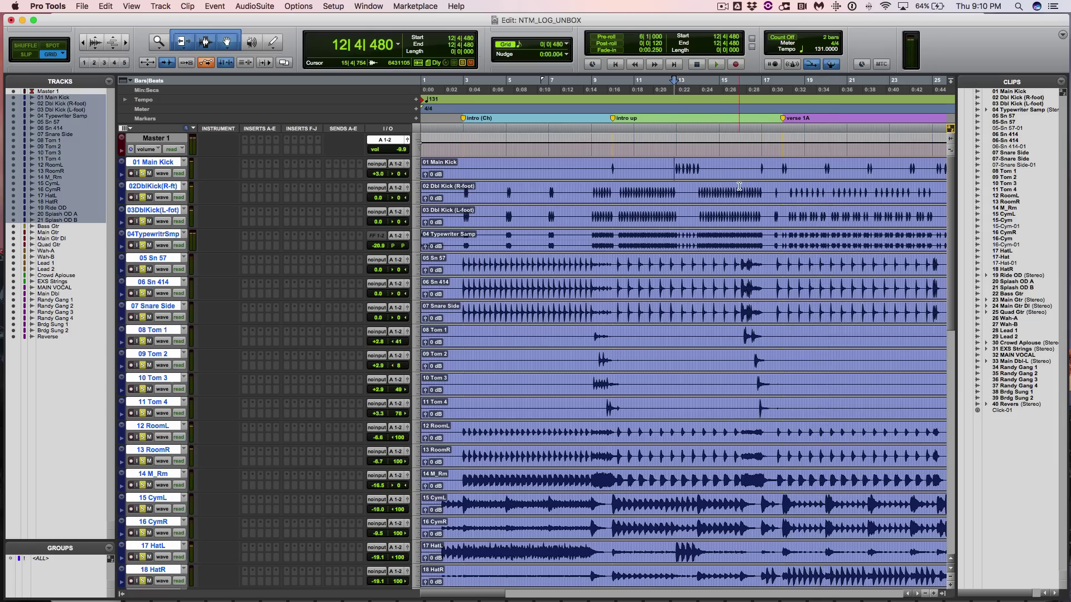
Audition the soloed drums from 16|1|480 through the fill and into verse 1A, and stop playback
scroll(739, 186, right, 10)
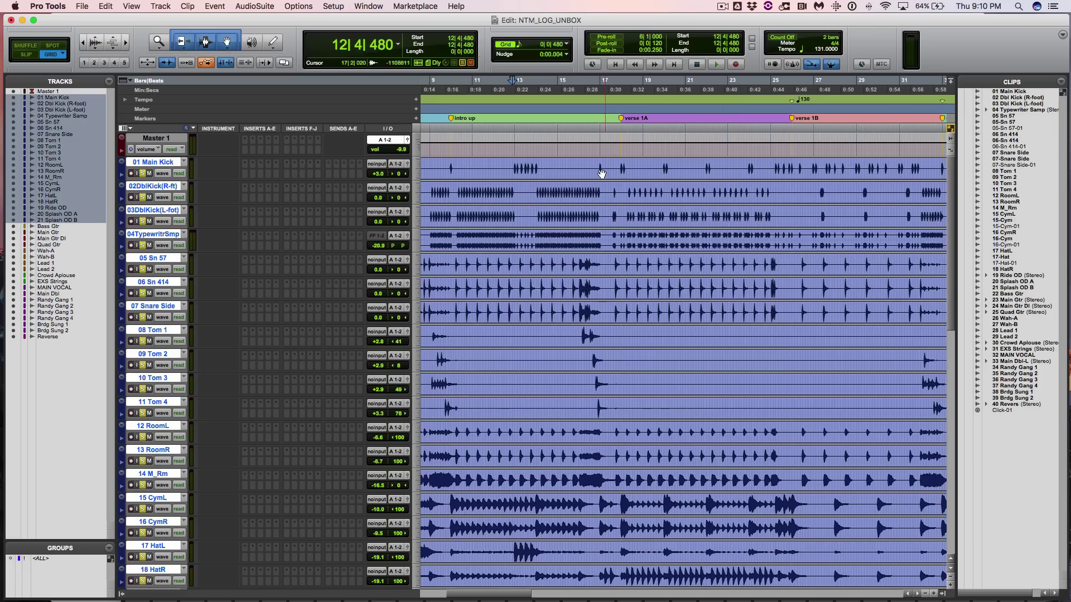
click(577, 157)
click(581, 161)
key(space)
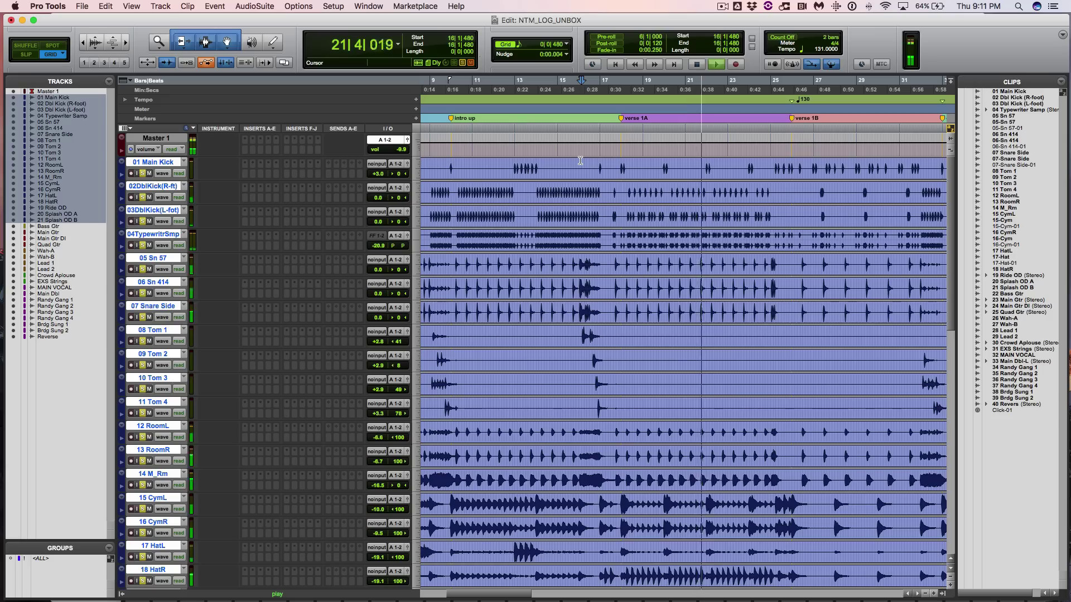
key(space)
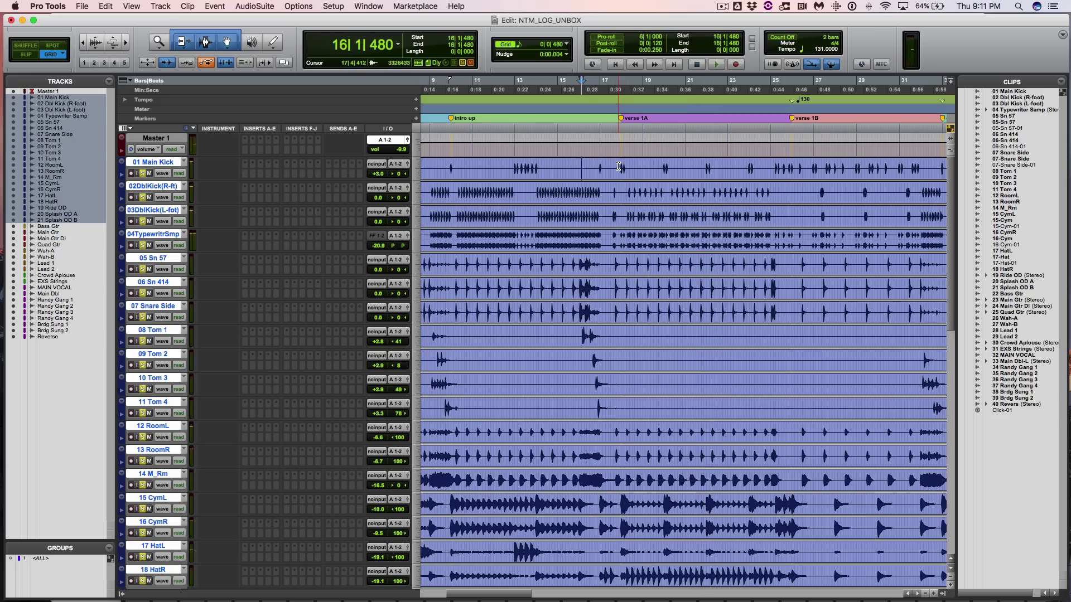
Examine the Main Kick, double-kick and 04 Typewriter Samp patterns across verse 1A, selecting the sample track from 17|3|000 to 25|3|000
drag(619, 166, 750, 168)
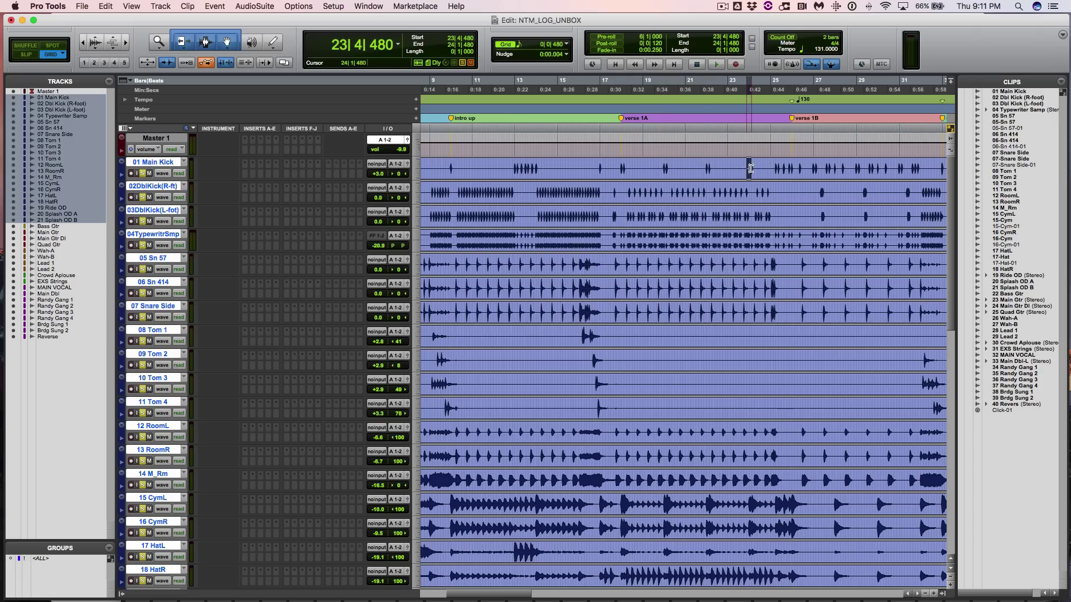
click(622, 191)
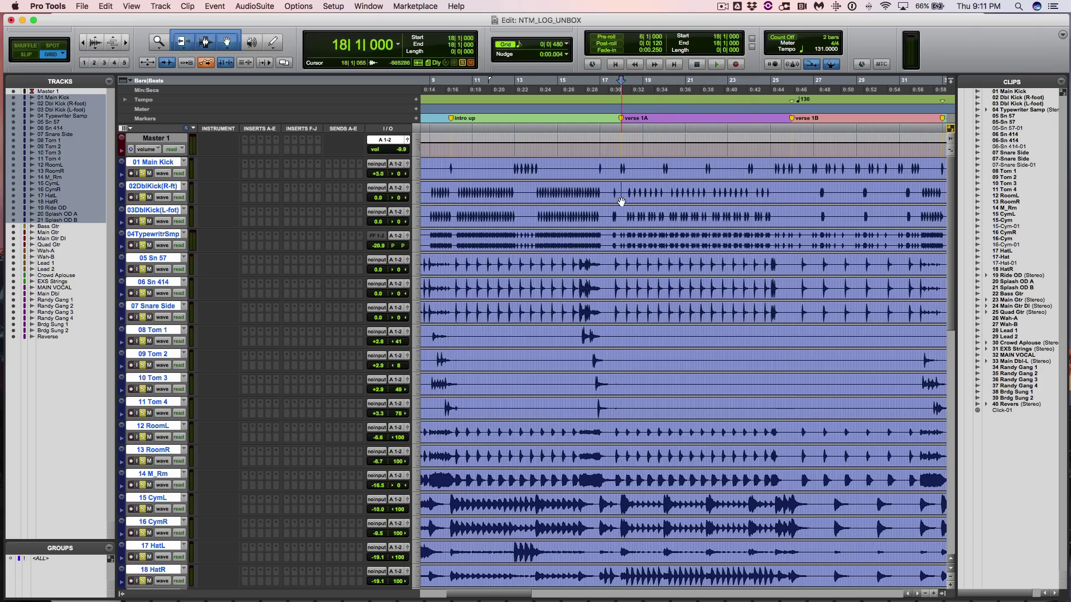
click(618, 232)
drag(619, 231, 781, 233)
shift+click(610, 239)
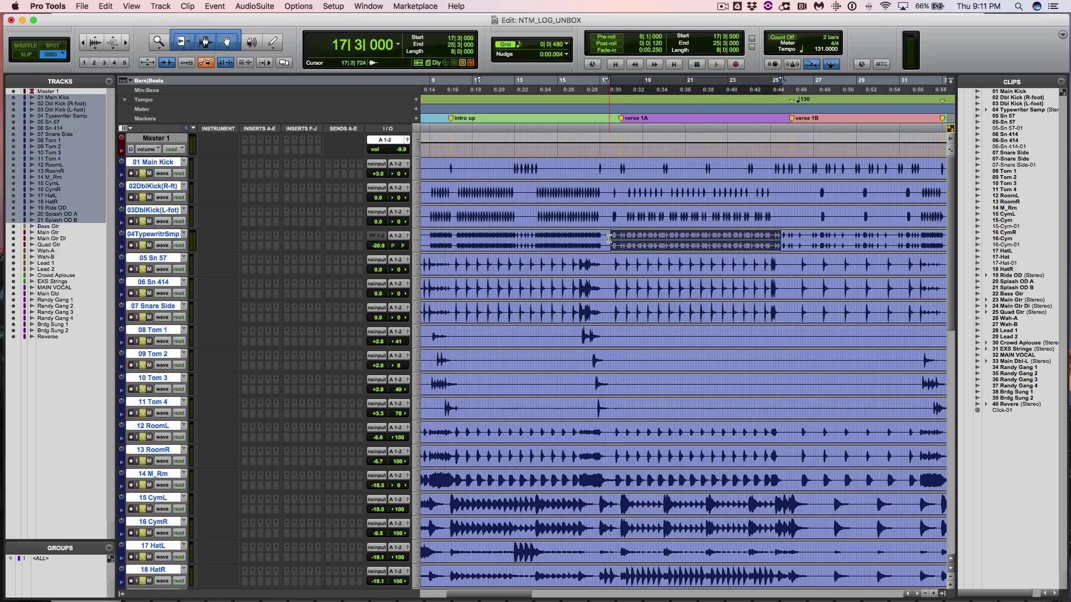
click(628, 188)
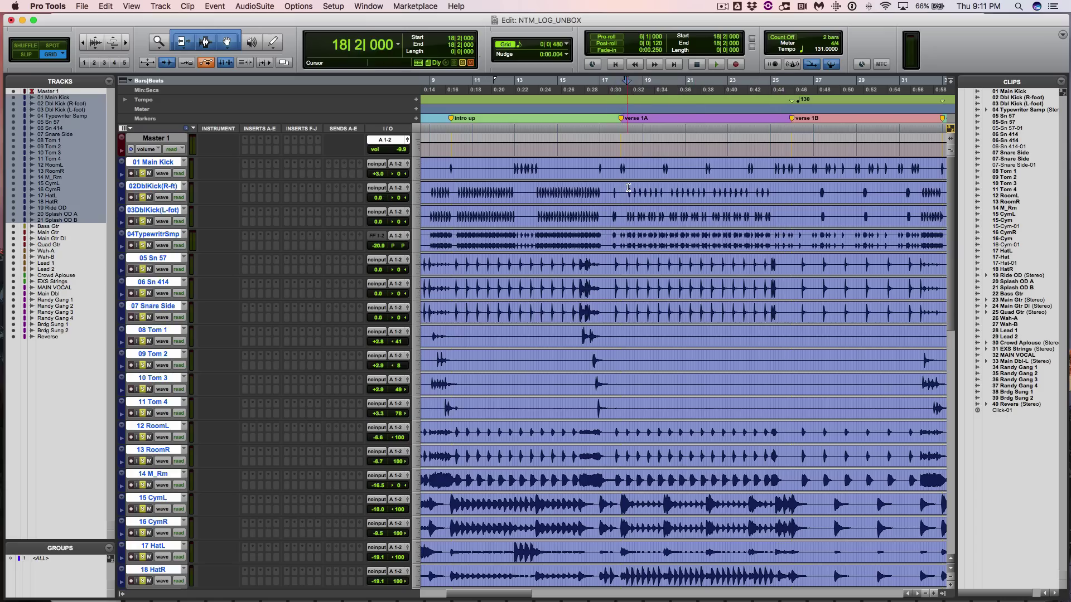
Separate the two Main Kick hits from 18|1|000 to 18|2|000 and move them onto the 02 Dbl Kick (R-foot) track
key(t)
key(t)
key(t)
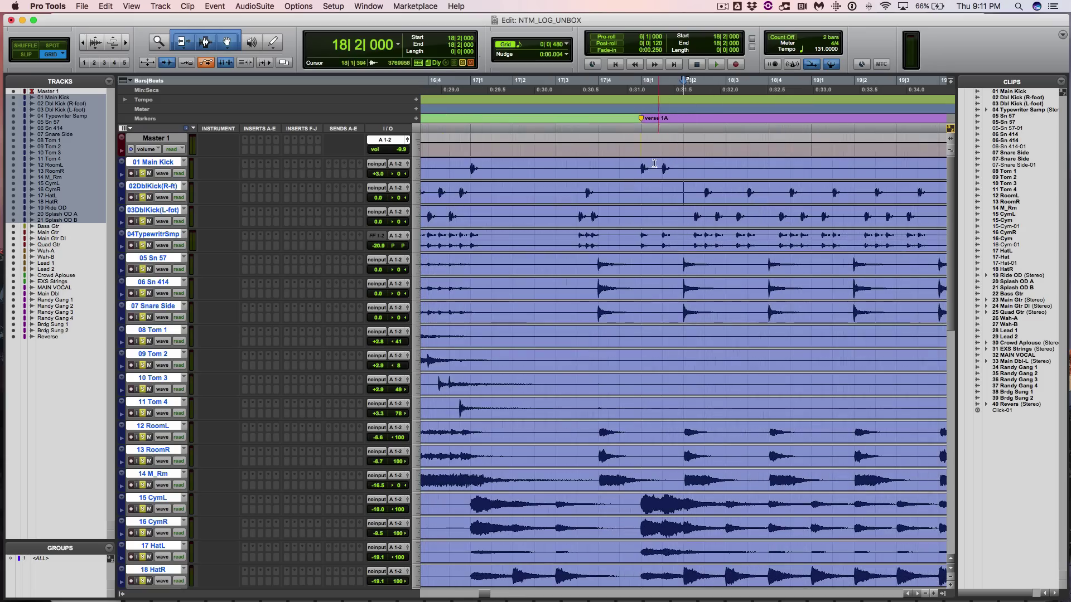
drag(641, 166, 668, 200)
key(b)
Audition the soloed drums from 17|3|000 into verse 1A with the moved kick hits, and stop playback
click(561, 162)
key(space)
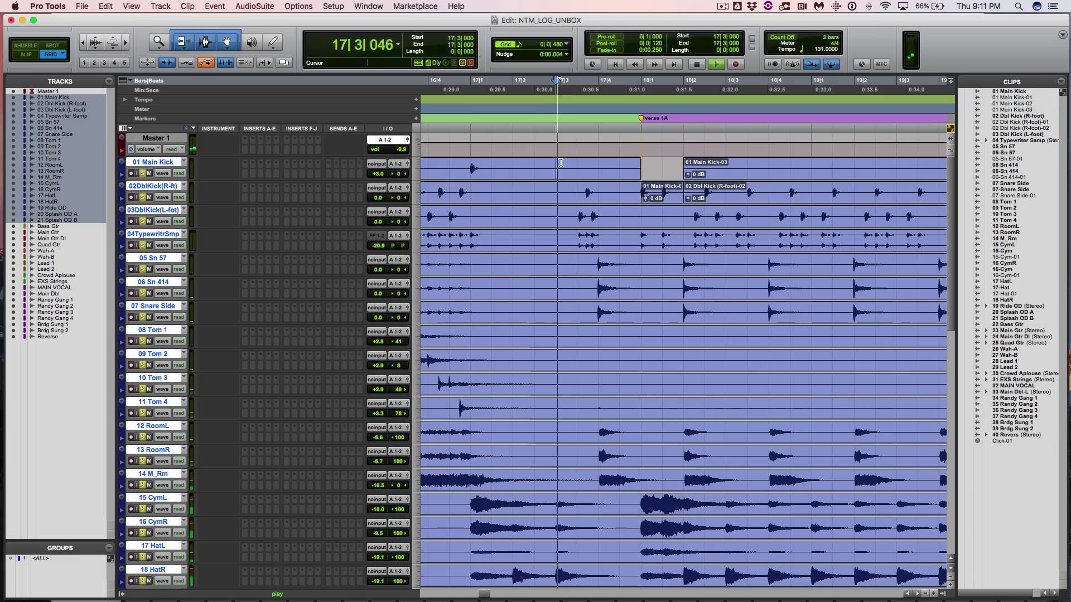
key(r)
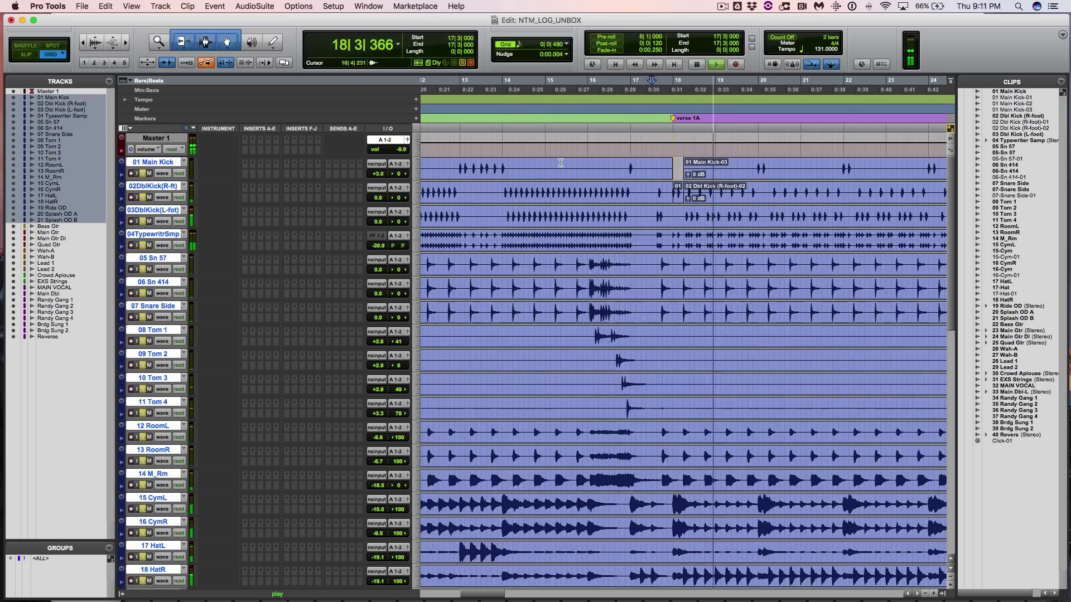
key(r)
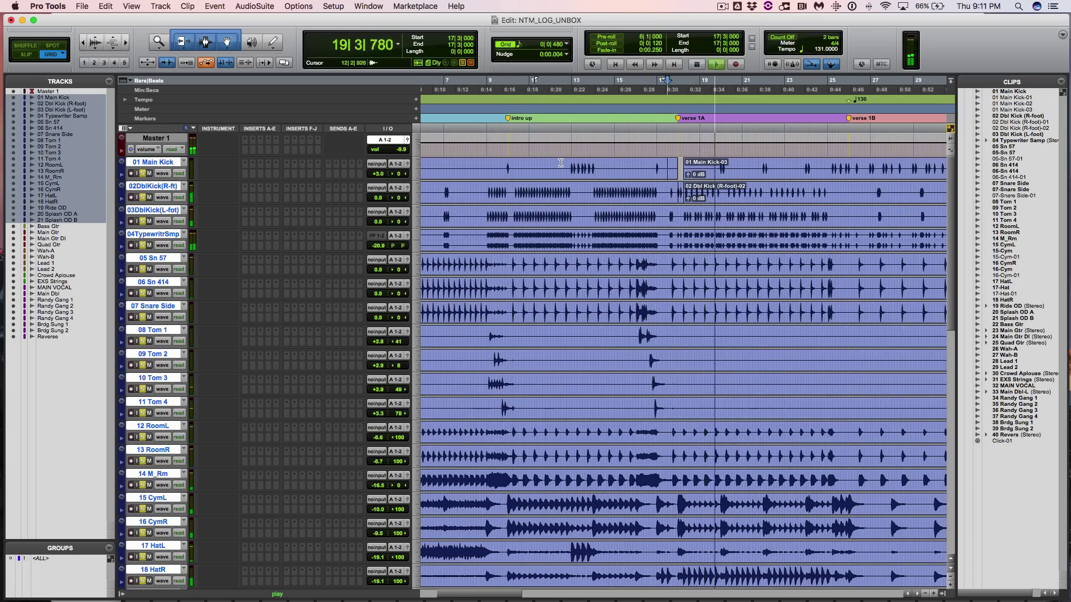
key(space)
Separate the next pair of Main Kick hits around bar 20 and move them onto the 02 Dbl Kick (R-foot) track
key(t)
key(t)
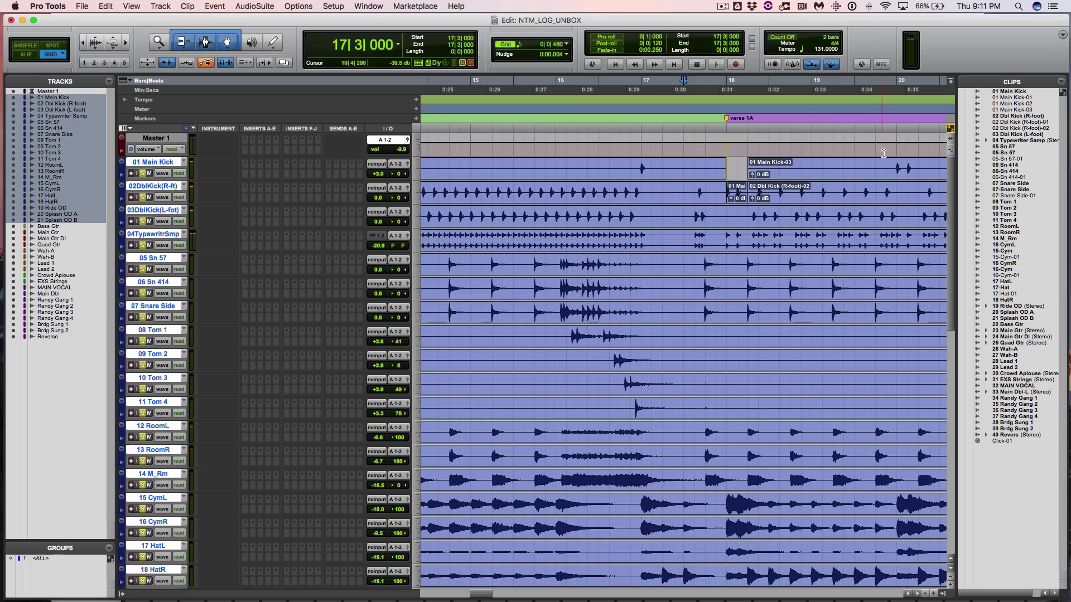
mouse_move(887, 166)
mouse_down()
mouse_move(921, 166)
mouse_move(891, 172)
mouse_move(899, 182)
mouse_up()
key(b)
Audition the soloed drums from 17|2|480 through both moved kick pairs in verse 1A, and stop playback
key(super+bracketleft)
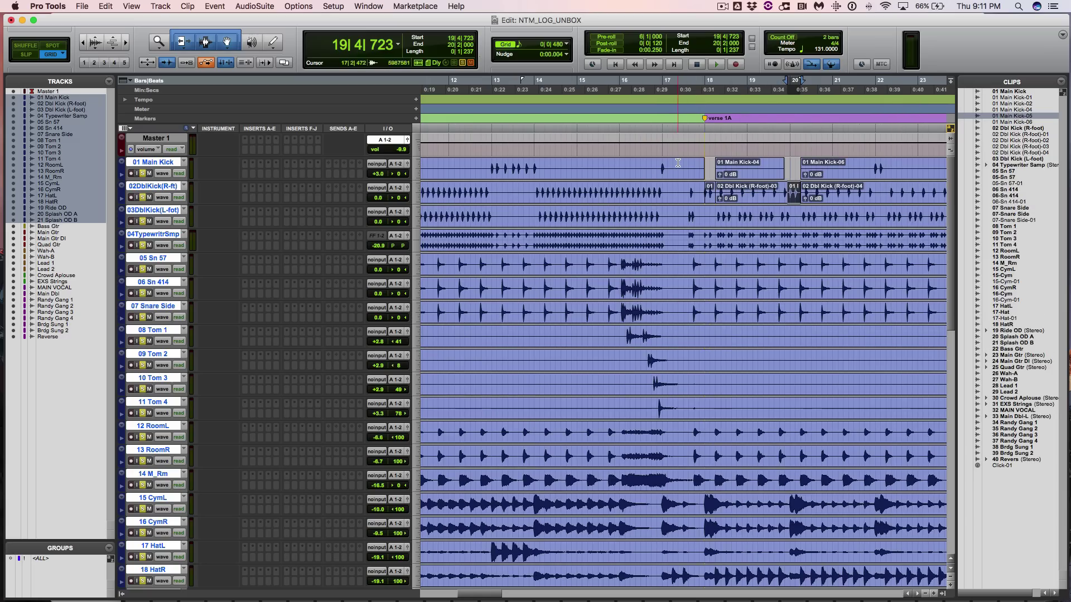
click(677, 163)
key(space)
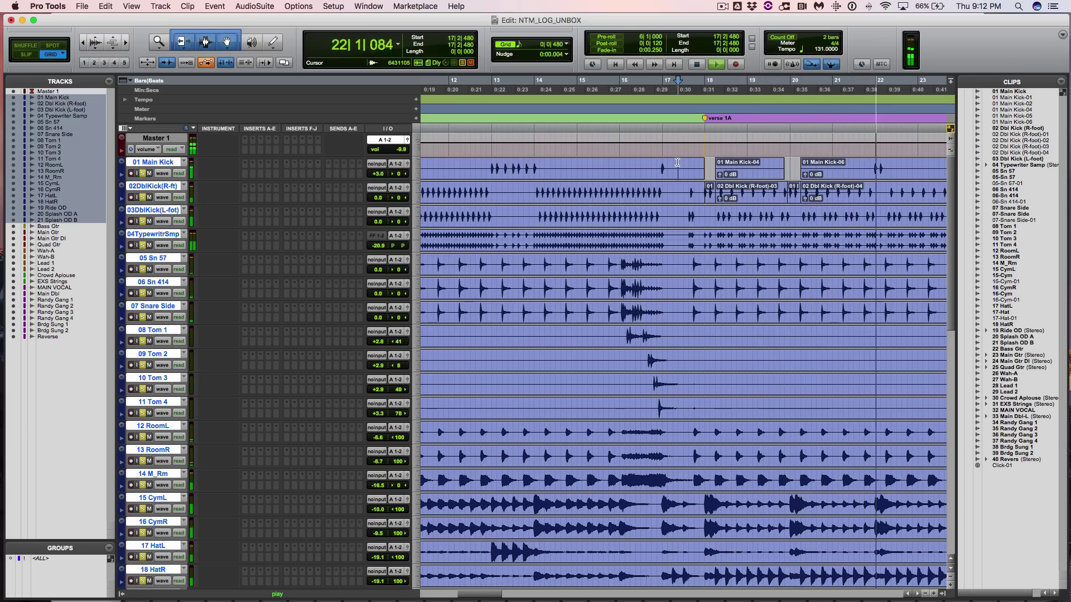
key(space)
Undo both kick moves and their clip separations to restore the original Main Kick and 02 Dbl Kick (R-foot) clips
key(super+z)
key(super+z)
key(super+z)
key(super+z)
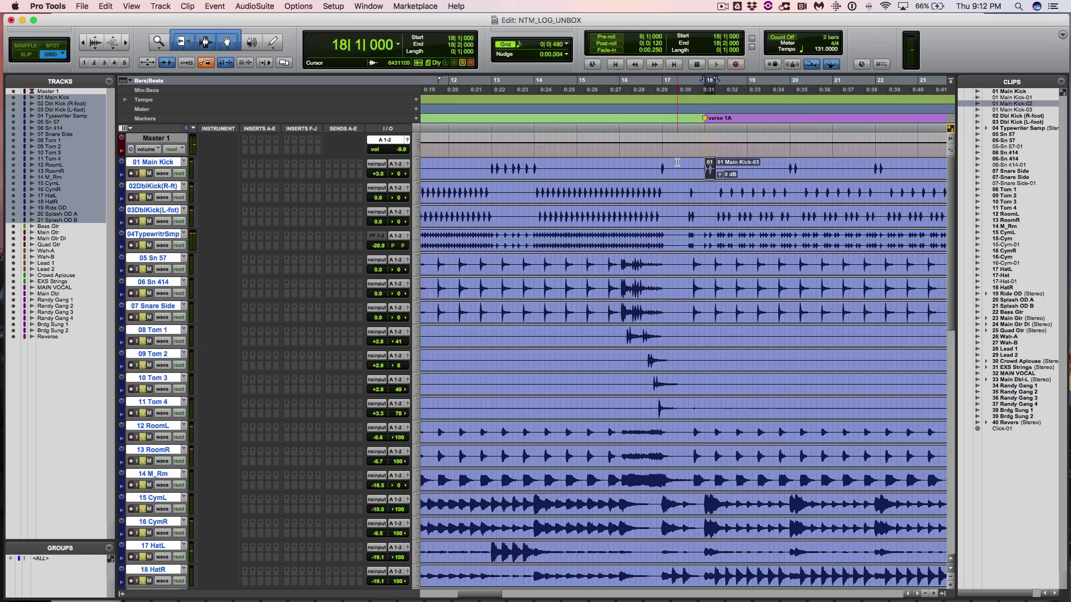
key(super+z)
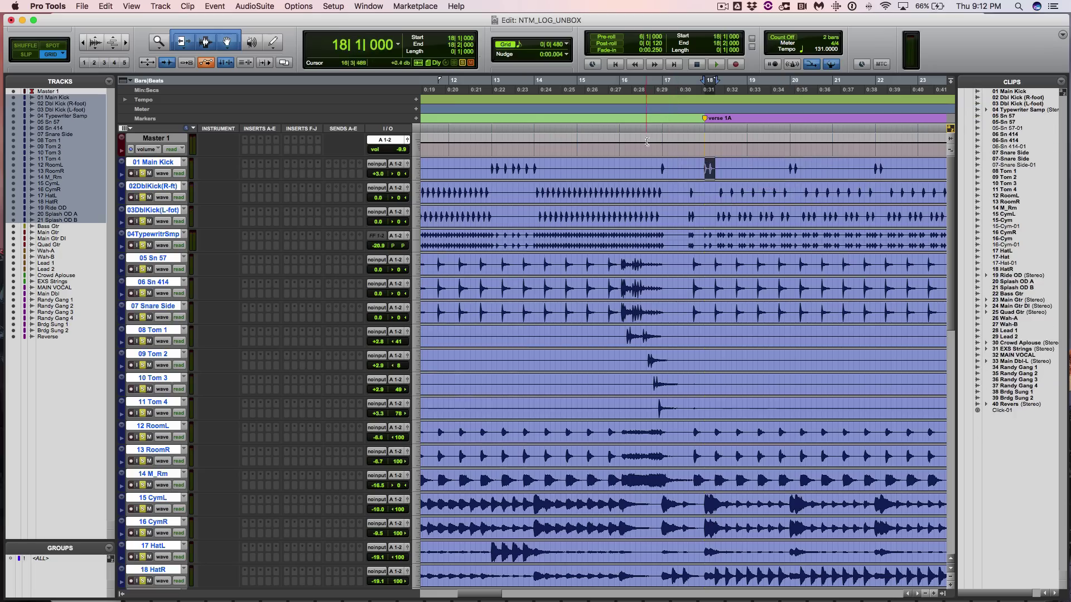
Audition the soloed drums with the original kick parts from 16|4|000 through verse 1A into verse 1B, and stop playback
click(651, 146)
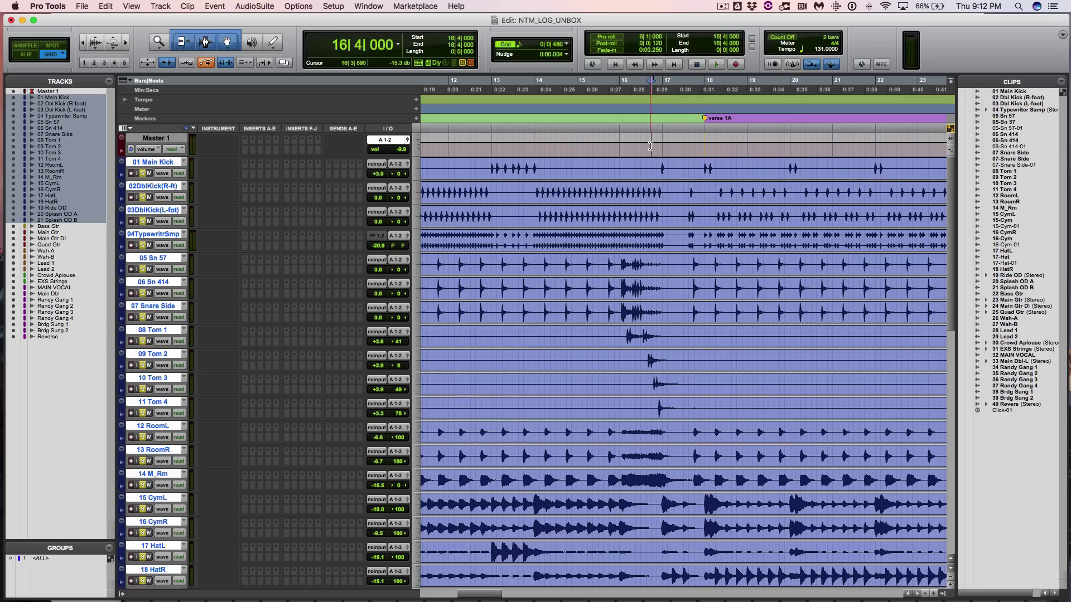
key(space)
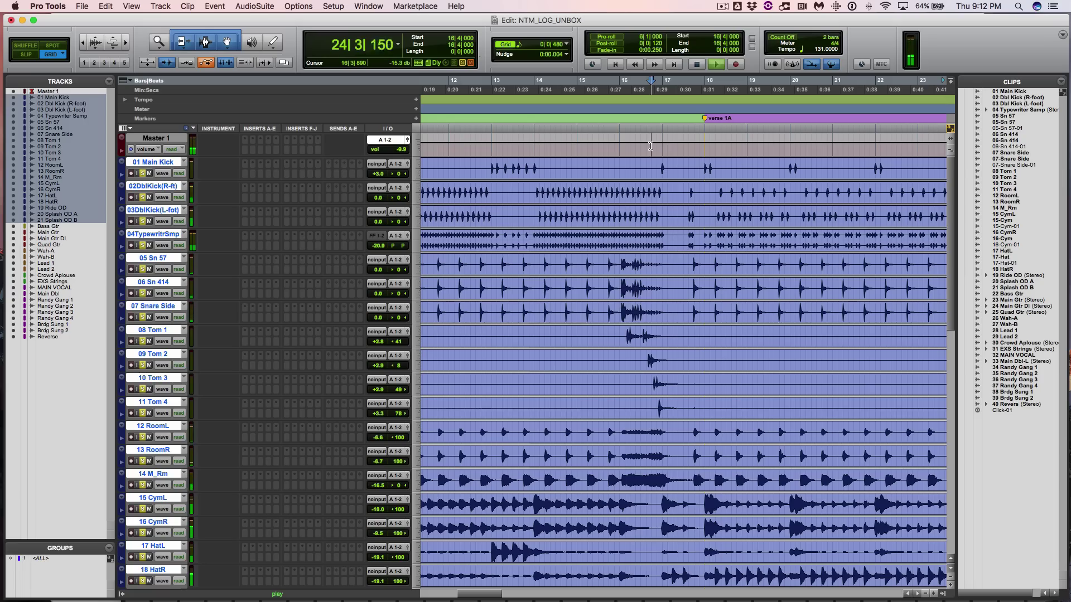
key(super+bracketleft)
key(super+bracketleft)
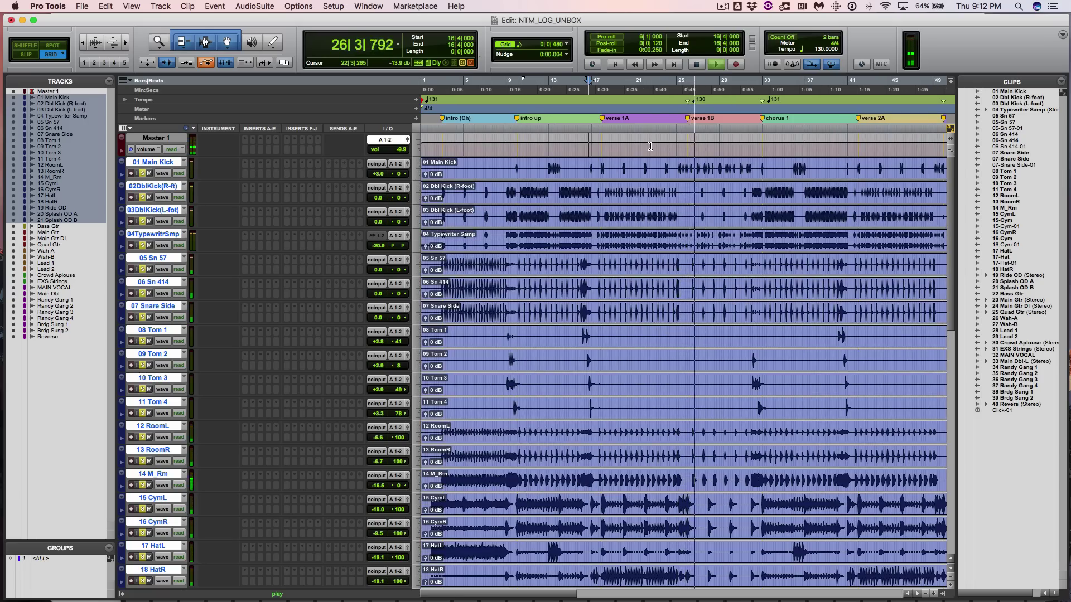
key(space)
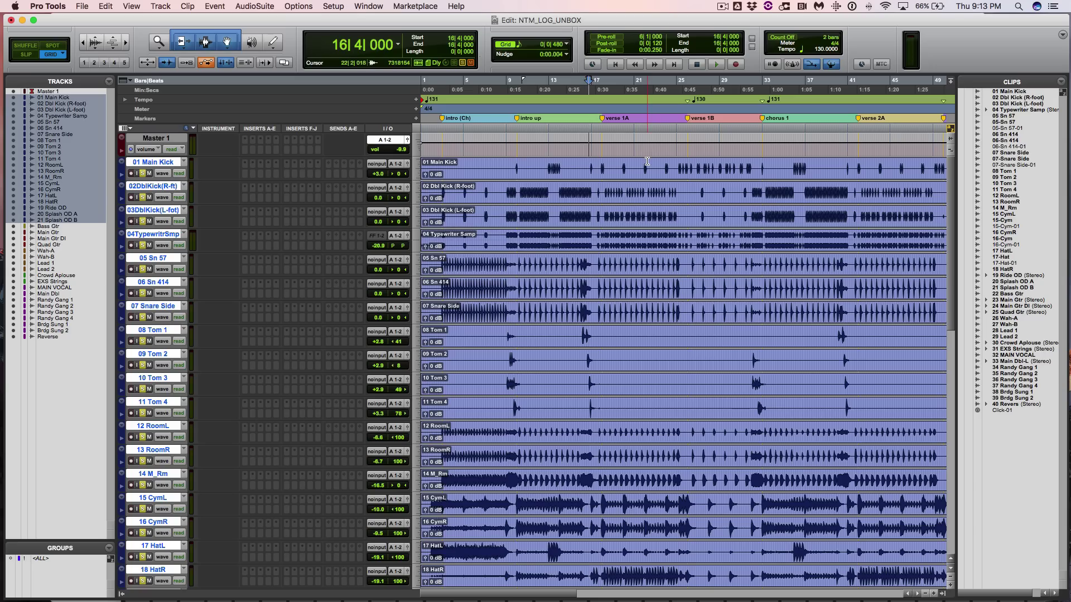
Bring the tom, room and cymbal tracks into view and briefly audition the soloed drums from 18|4|000 in verse 1A
scroll(648, 161, down, 6)
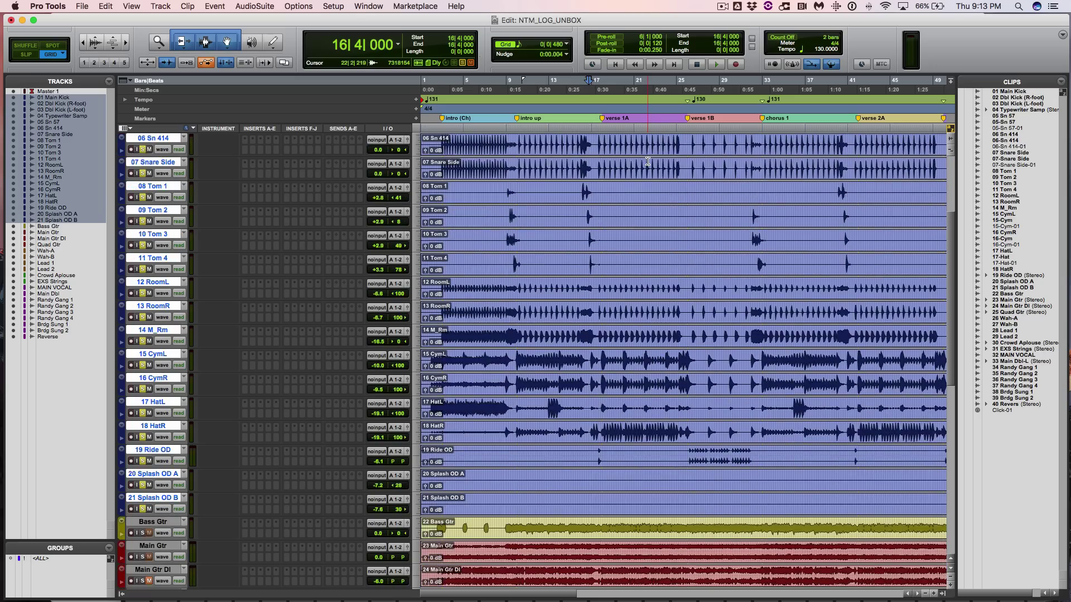
click(611, 187)
key(space)
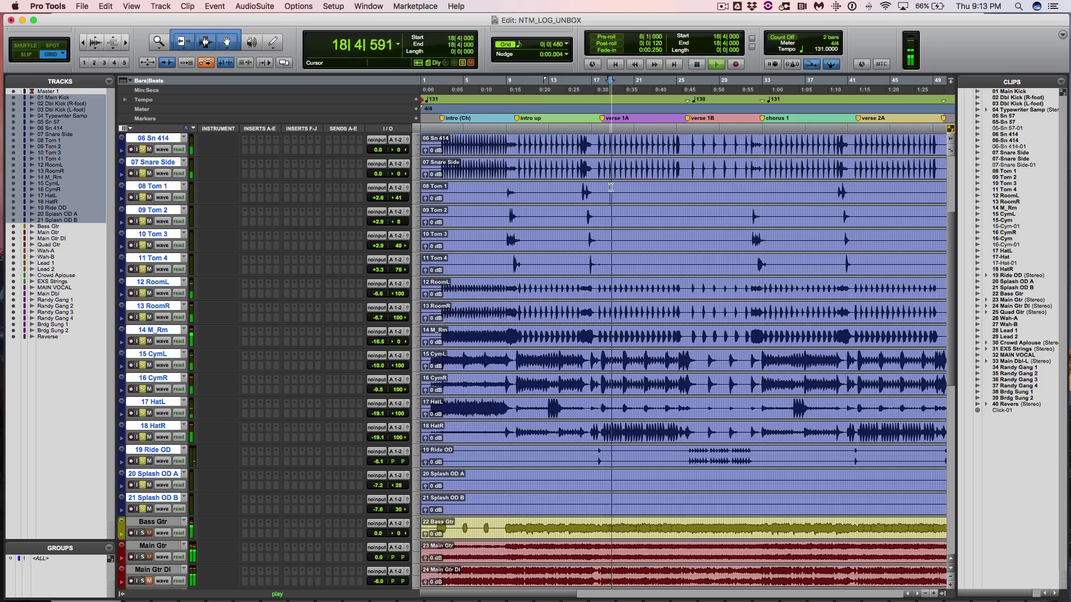
key(space)
Audition the bar 16 tom fill from 15|3|000 and again from 16|1|480, and place the edit cursor at 16|1|000
key(super+bracketright)
key(super+bracketright)
key(super+bracketright)
click(683, 195)
key(space)
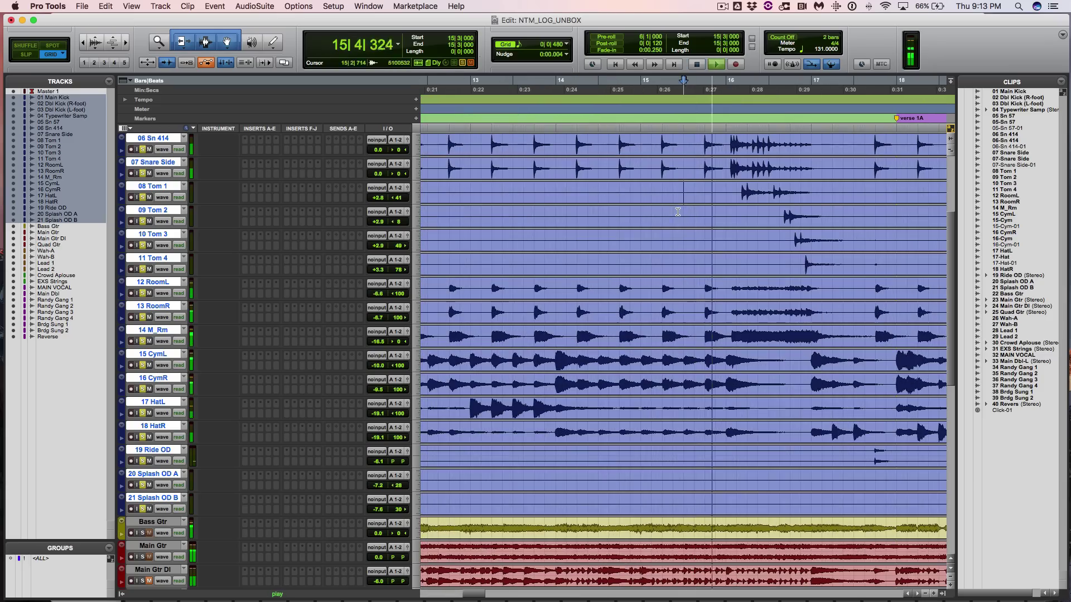
key(space)
click(737, 189)
key(space)
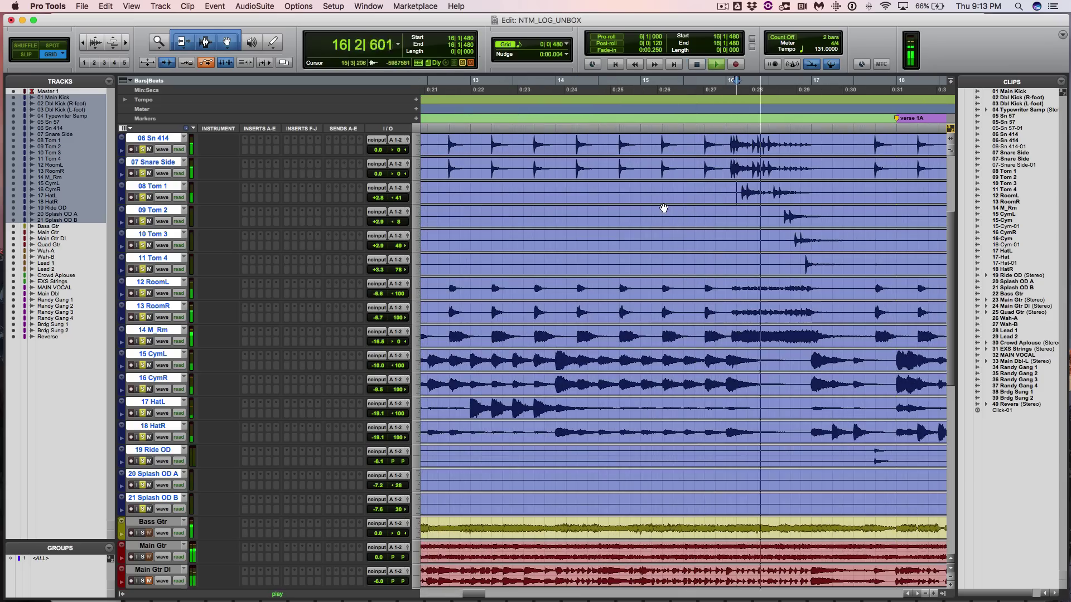
key(space)
click(728, 190)
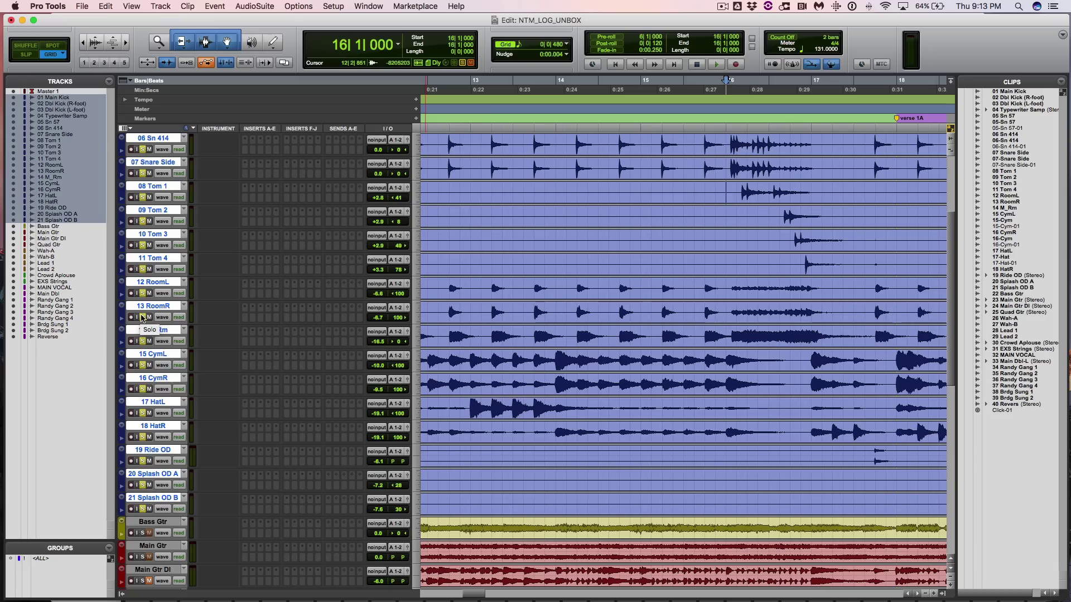
Clear all solos, solo tom tracks 08 to 11, and audition the bar 16 tom fill from 16|1|480
alt+click(141, 317)
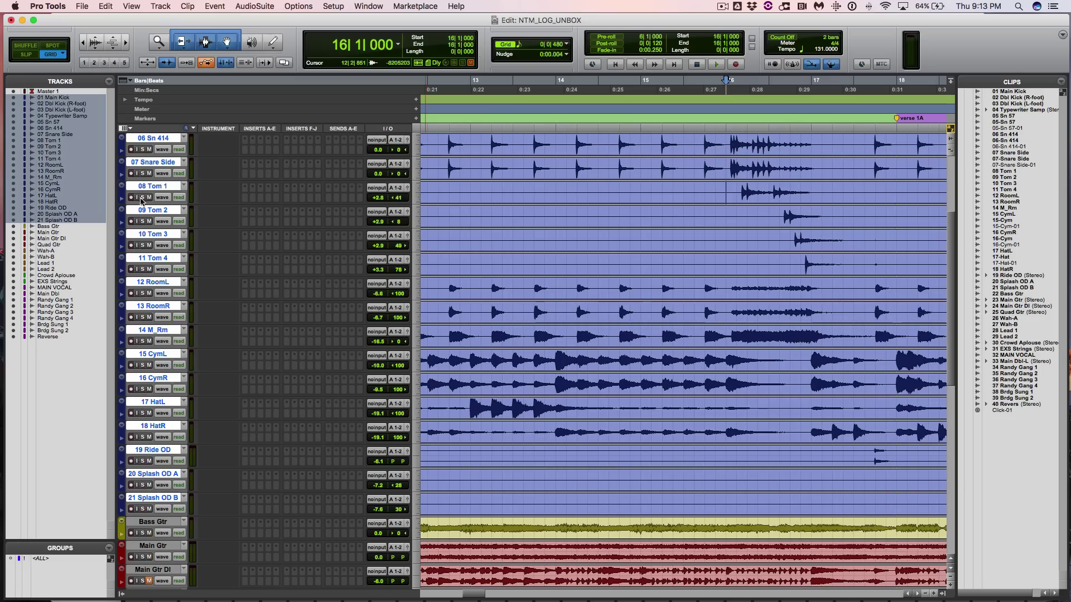
drag(141, 200, 142, 270)
click(732, 197)
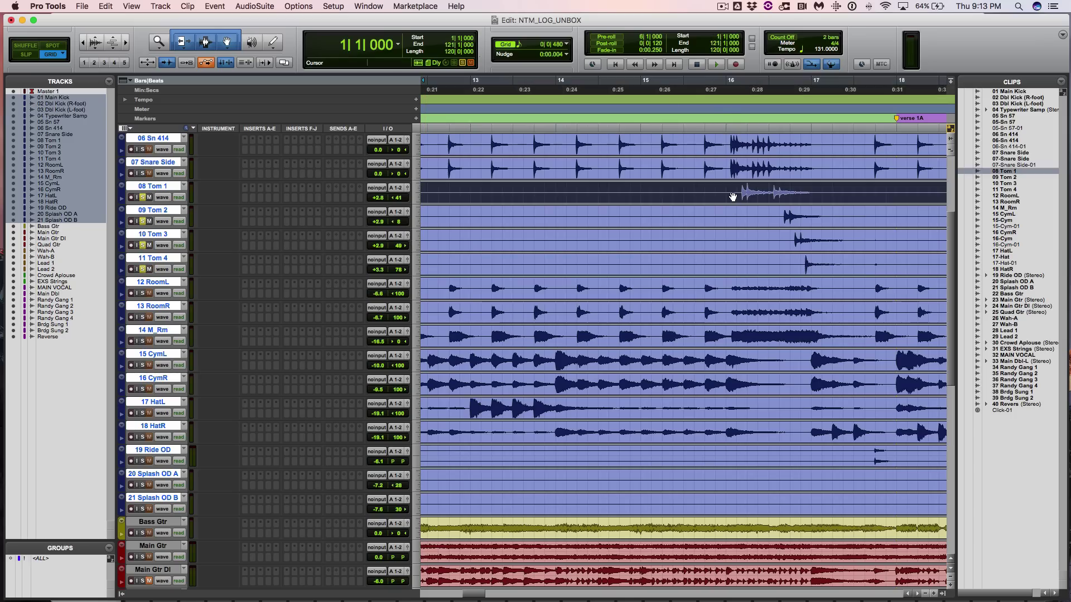
key(space)
click(733, 190)
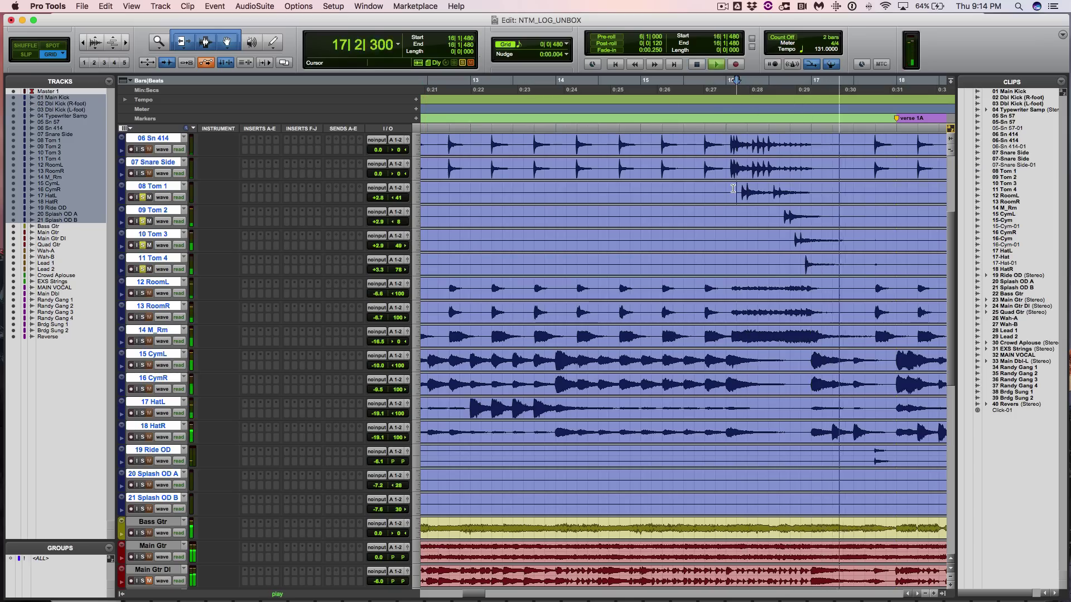
key(space)
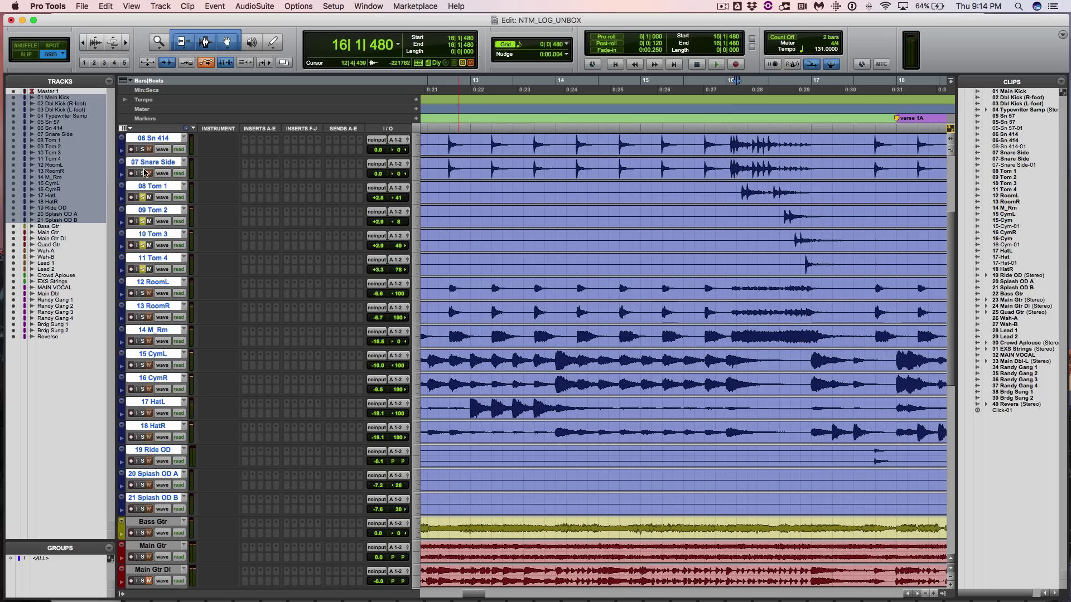
Add the 06 Sn 414 snare to the soloed toms and audition the bar 16 fill again from 16|1|480
click(143, 149)
key(space)
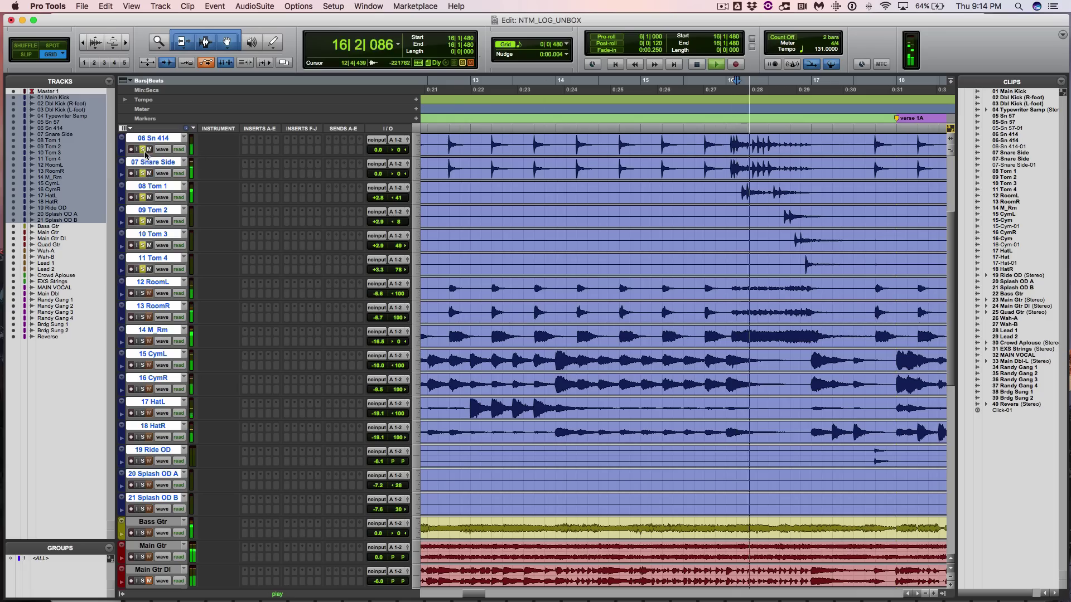
key(super+bracketleft)
key(super+bracketleft)
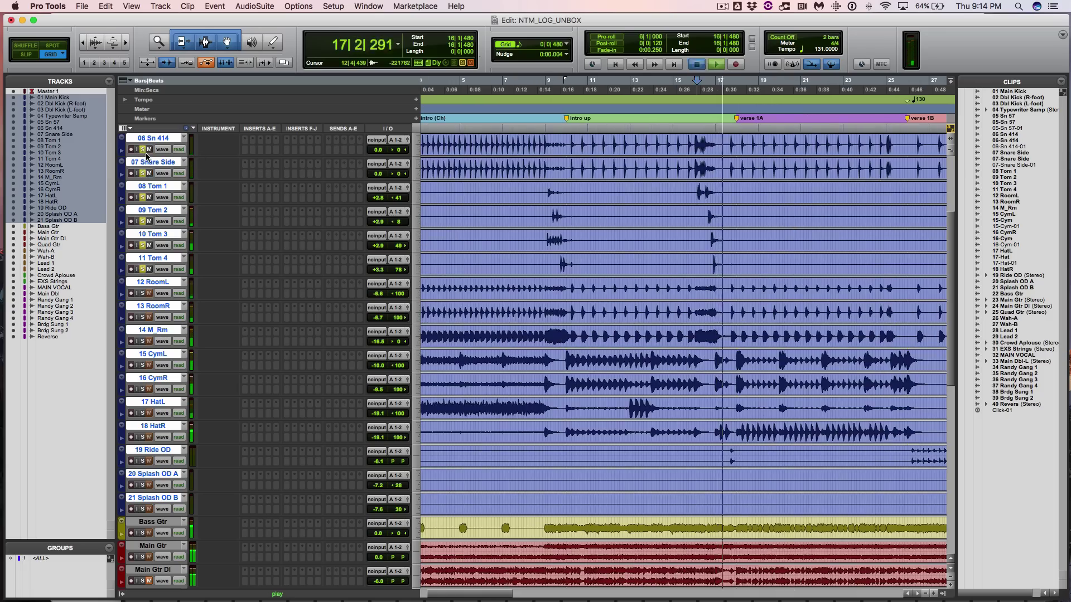
key(space)
Audition the soloed snares and toms from 8|3|480 into the intro up section, and stop playback
click(538, 191)
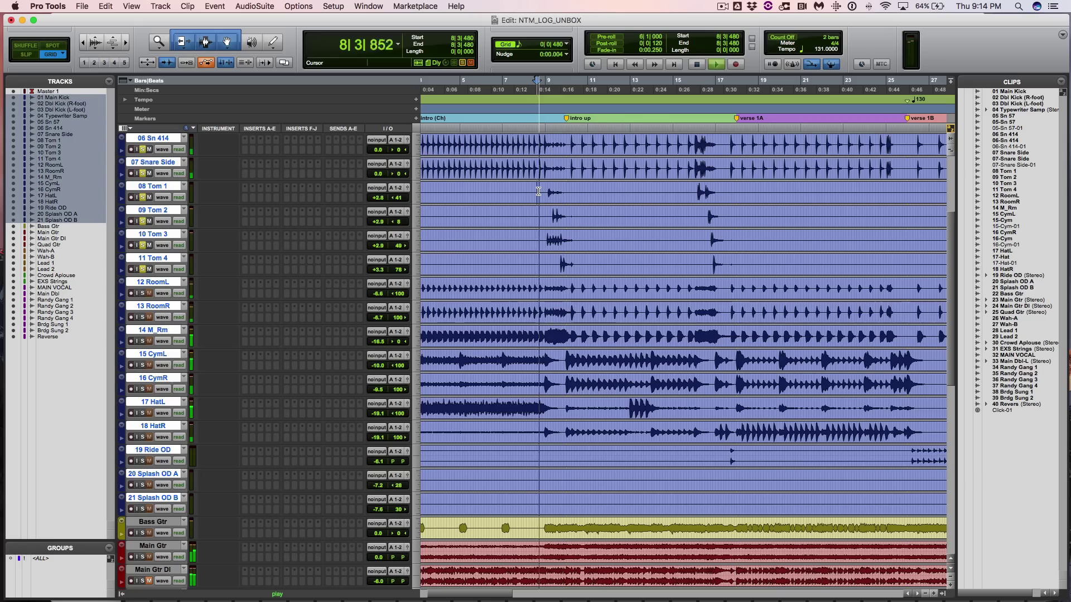
key(super+bracketleft)
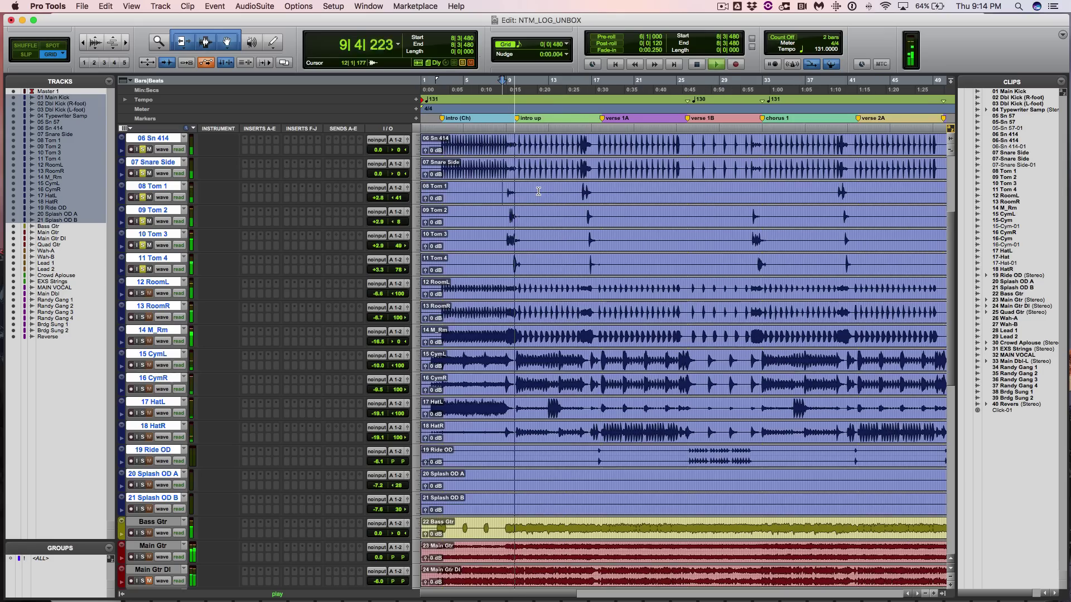
scroll(196, 238, up, 1)
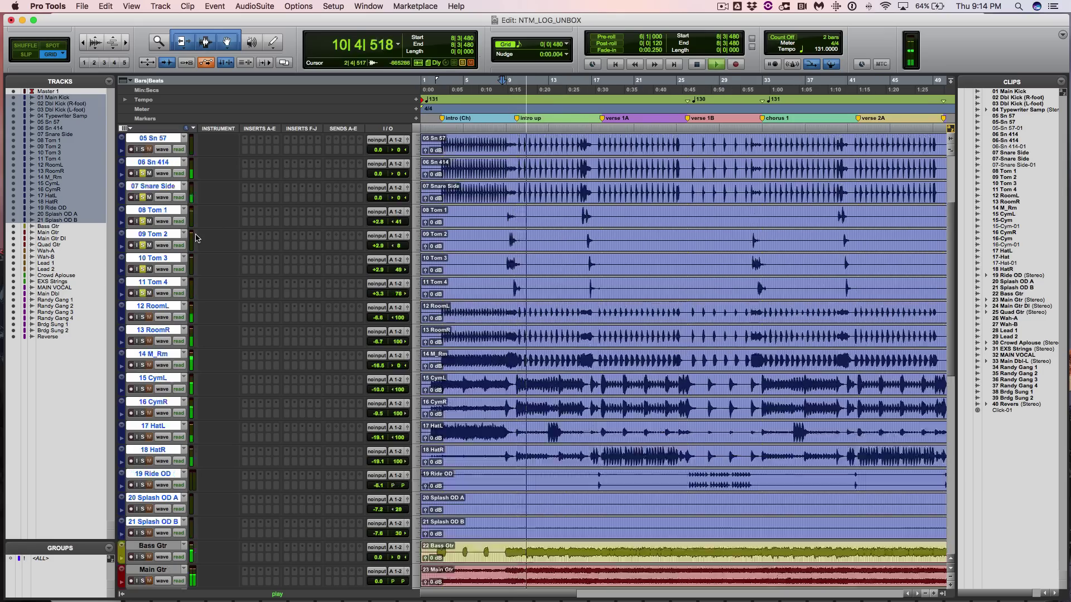
scroll(195, 238, up, 4)
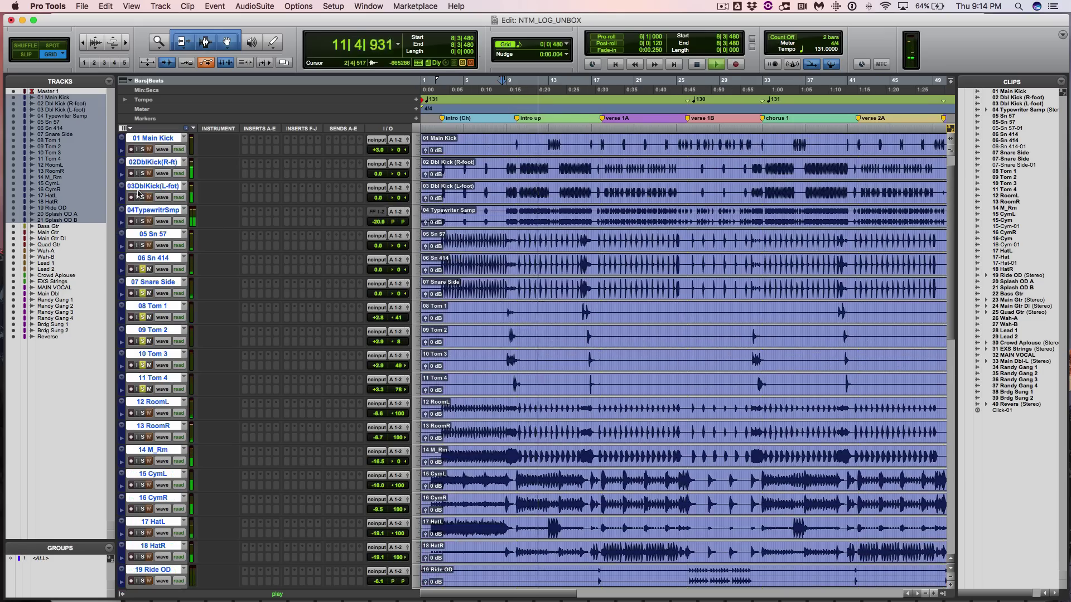
scroll(149, 355, down, 3)
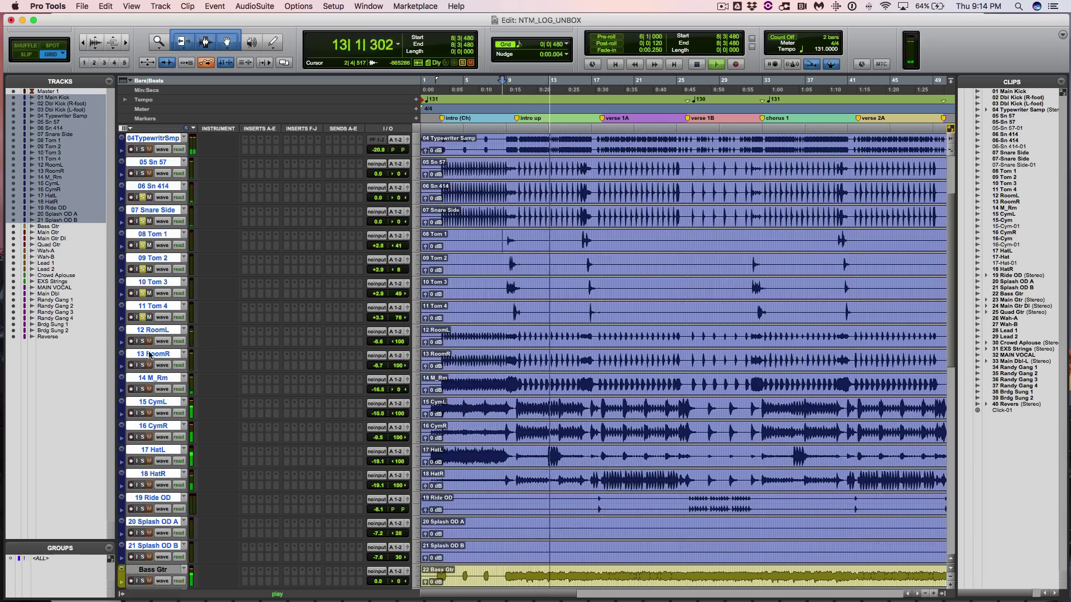
key(space)
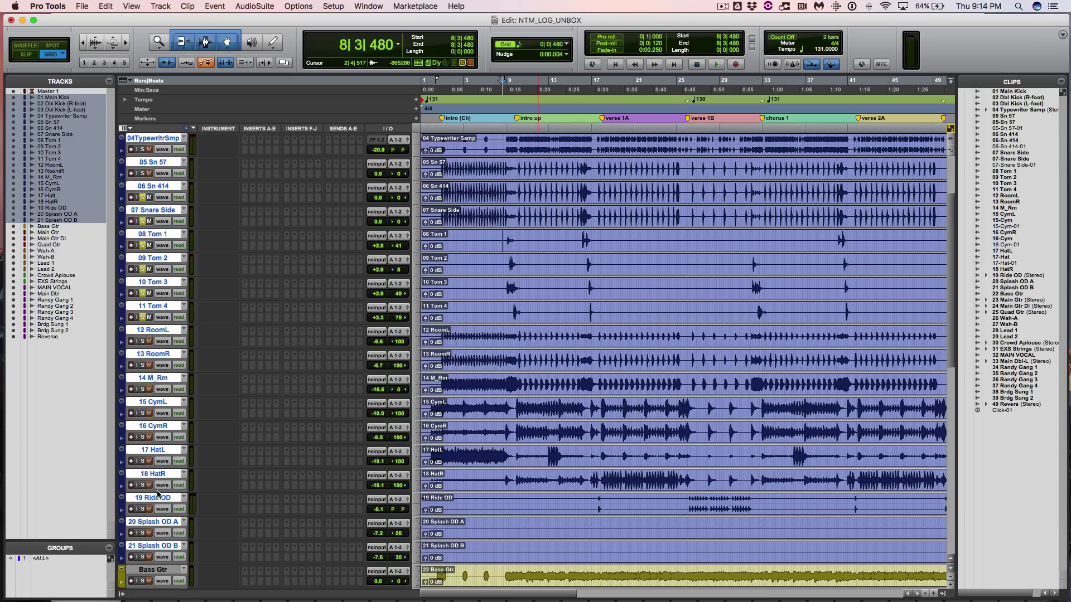
Solo 15 CymL and 16 CymR along with the toms and snares, and audition them from 8|3|480
scroll(162, 522, down, 3)
scroll(162, 525, up, 2)
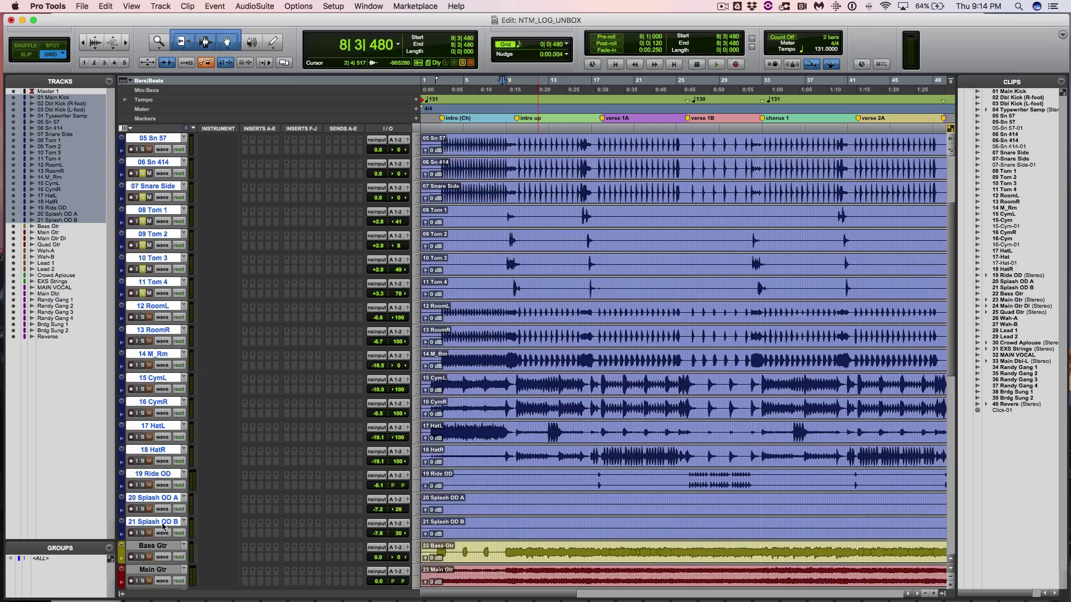
click(143, 389)
click(143, 413)
key(space)
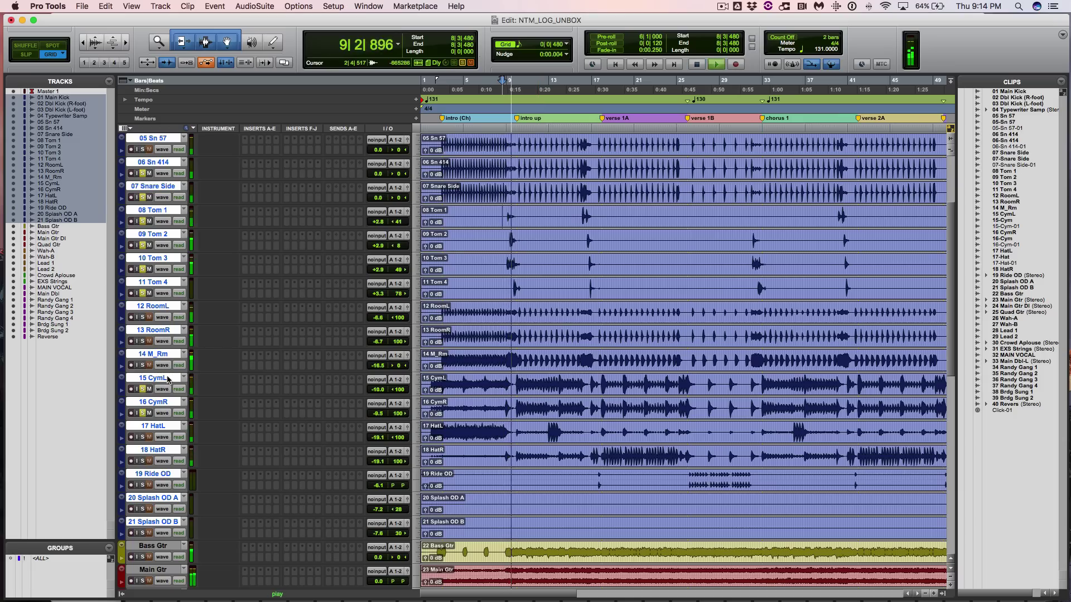
key(space)
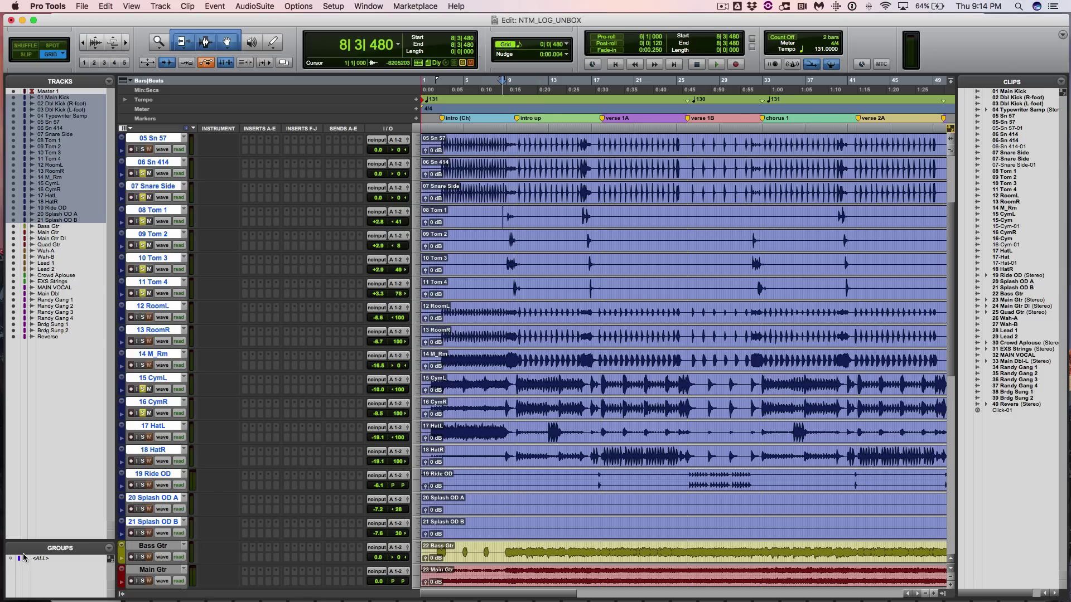
Move the 15 CymL and 16 CymR tracks directly below 11 Tom 4, above 12 RoomL
click(155, 545)
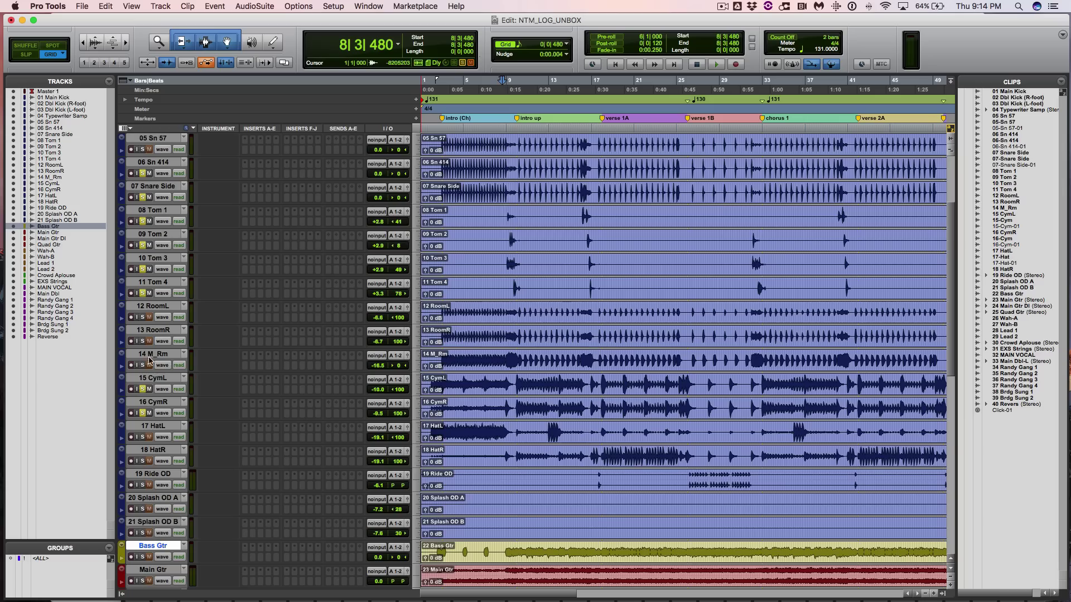
click(153, 380)
shift+click(156, 403)
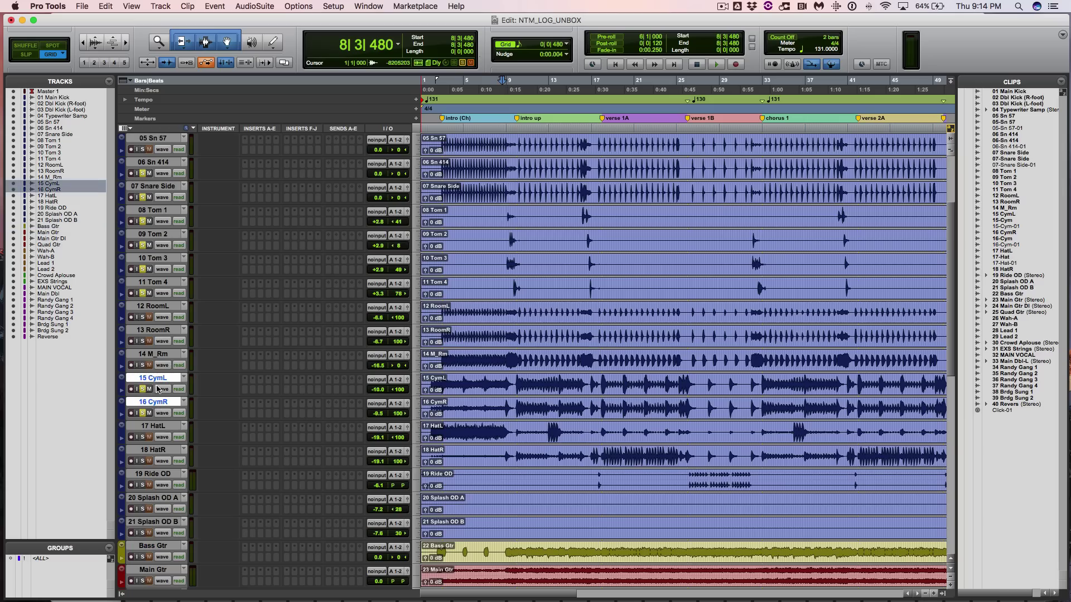
drag(158, 378, 158, 309)
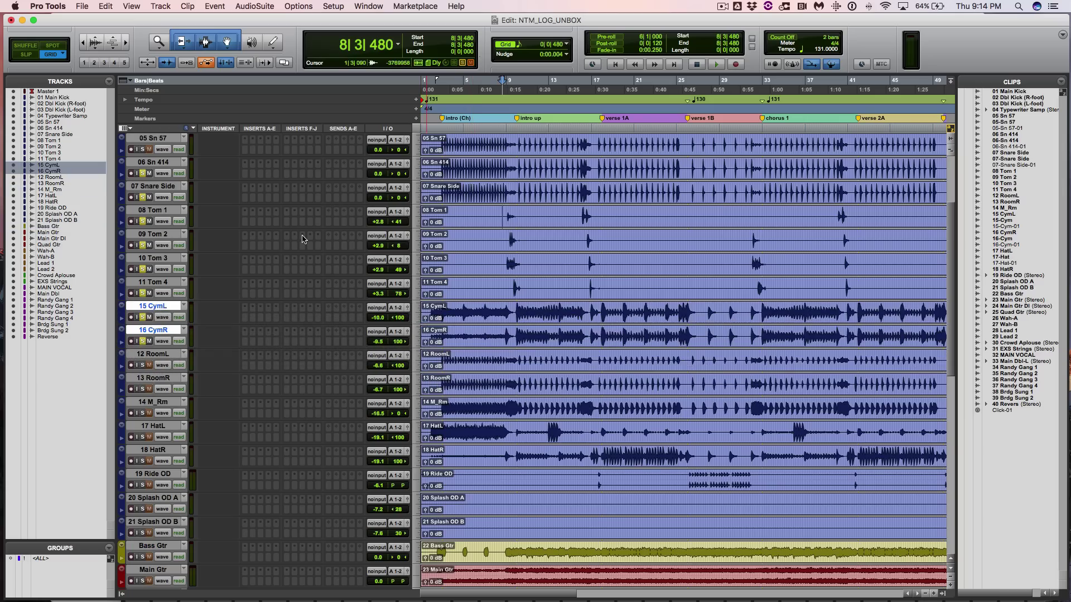
Play the soloed drums from 8|3|480 into verse 1A, adding the double kick, typewriter sample and 05 Sn 57 tracks to the solo
key(space)
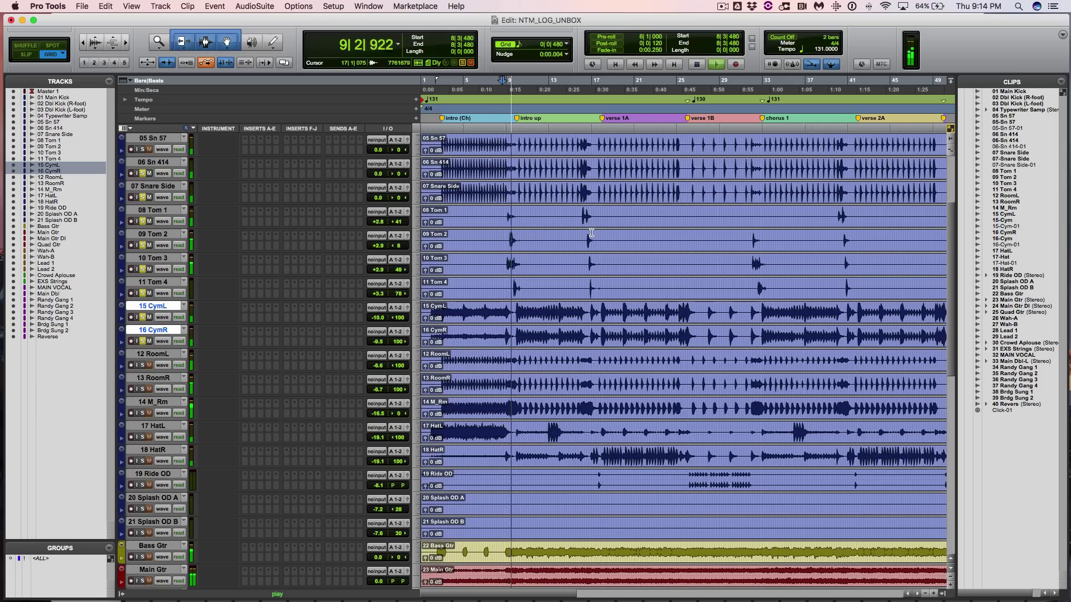
scroll(220, 217, up, 2)
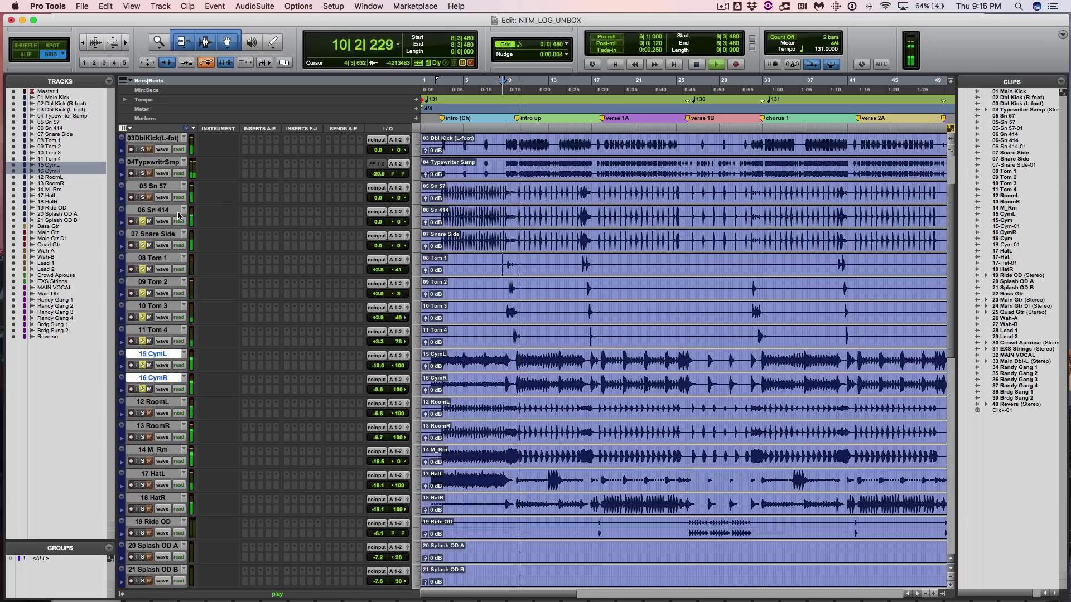
click(152, 138)
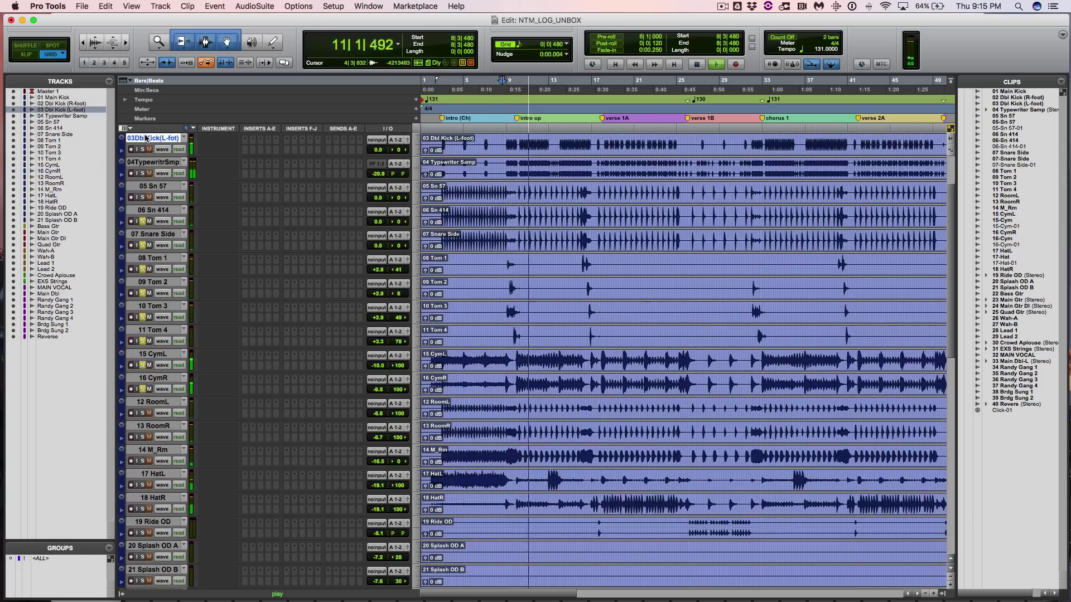
shift+click(148, 186)
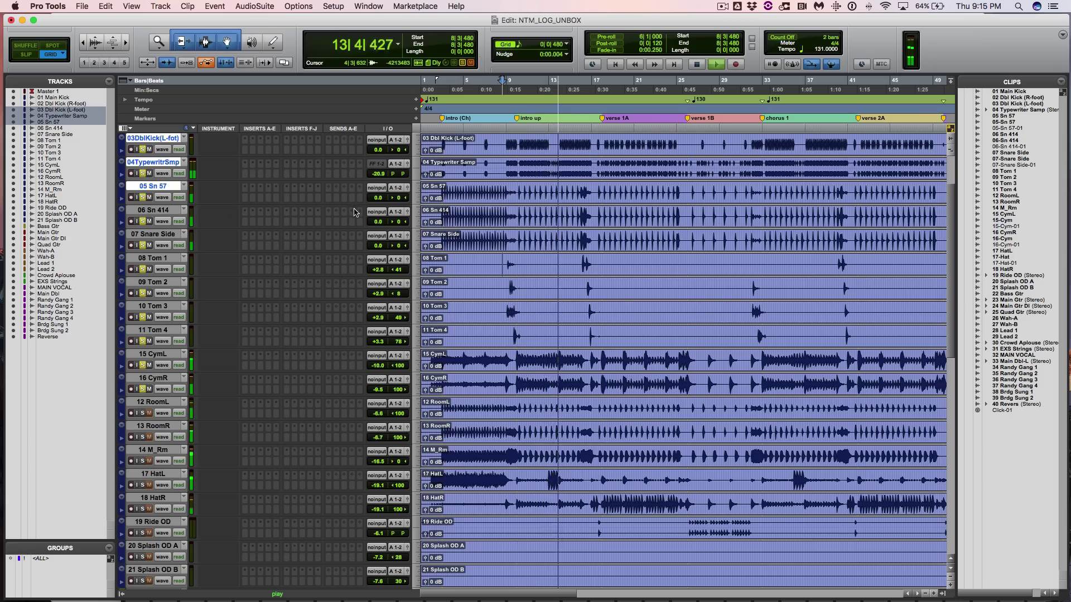
scroll(279, 201, up, 3)
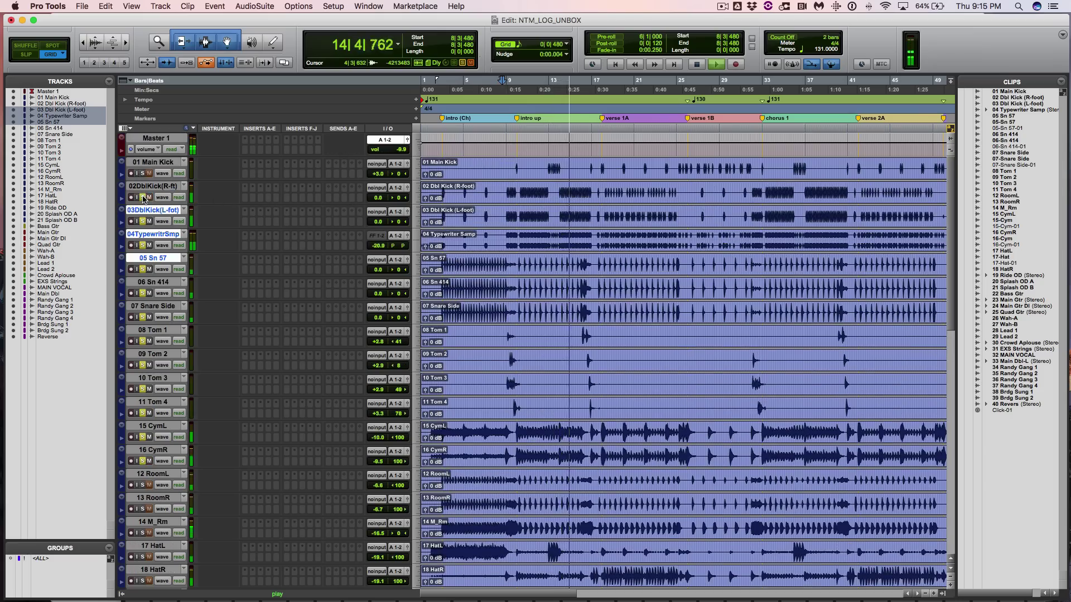
scroll(789, 490, down, 6)
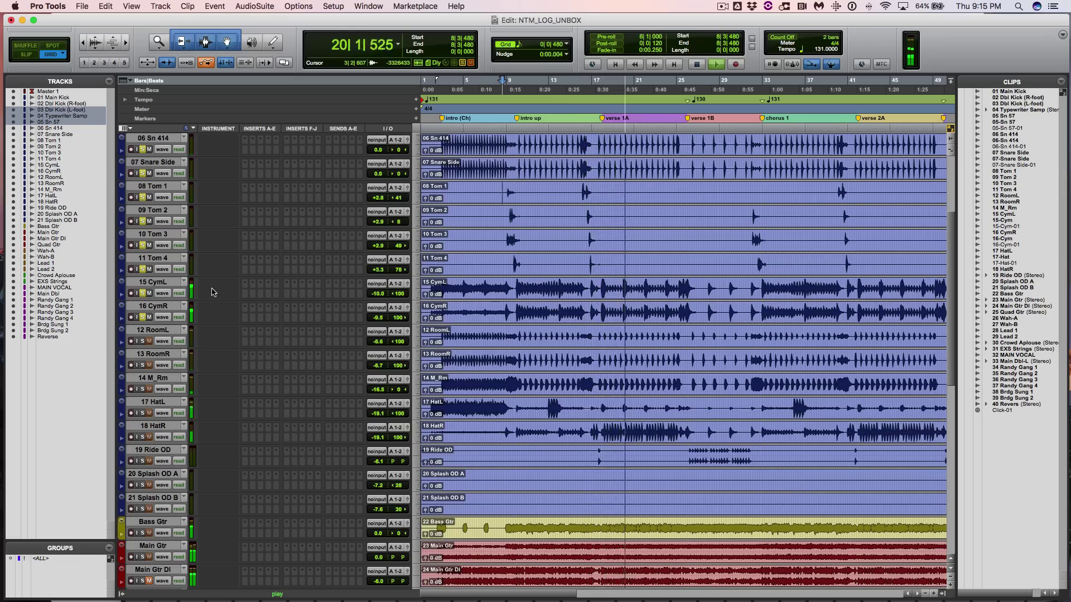
key(space)
Solo only 15 CymL and 16 CymR, and audition them from 17|3|480 in verse 1A and from 33|1|480 in chorus 1
super+click(142, 293)
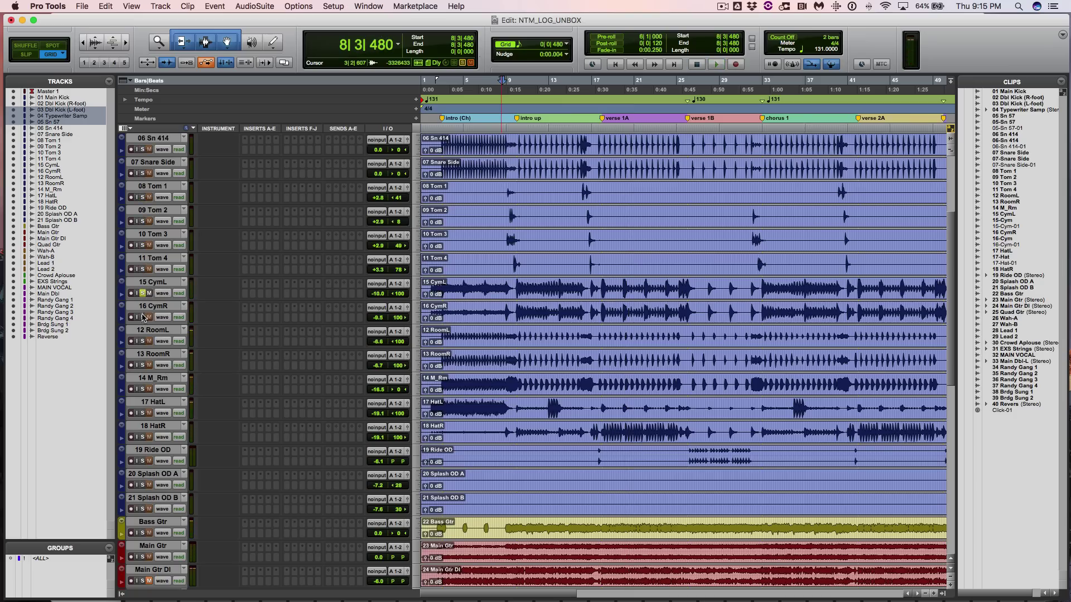
click(598, 281)
key(space)
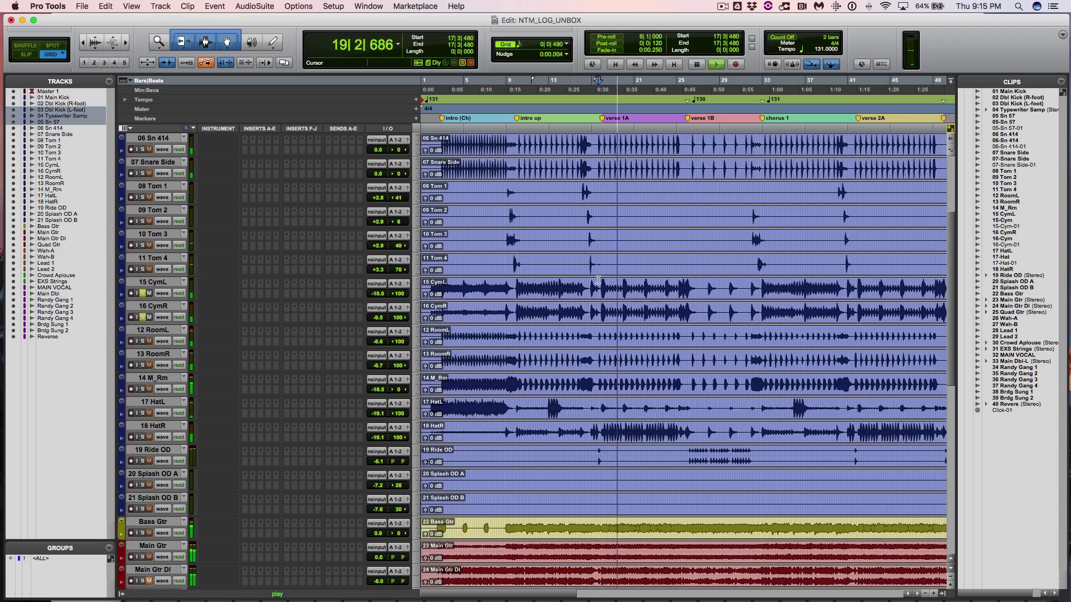
scroll(599, 271, up, 3)
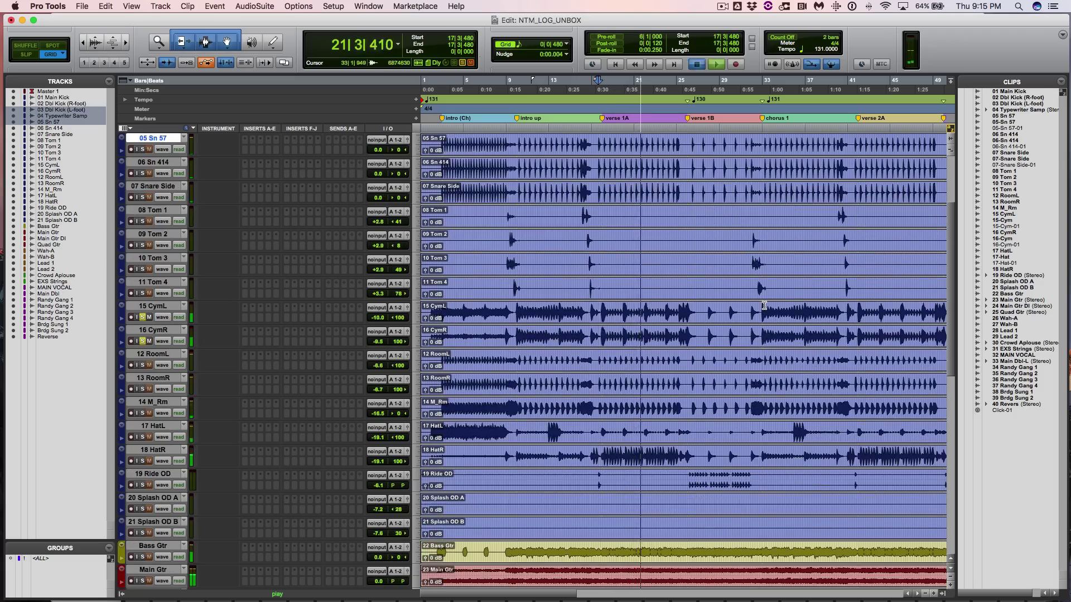
click(765, 306)
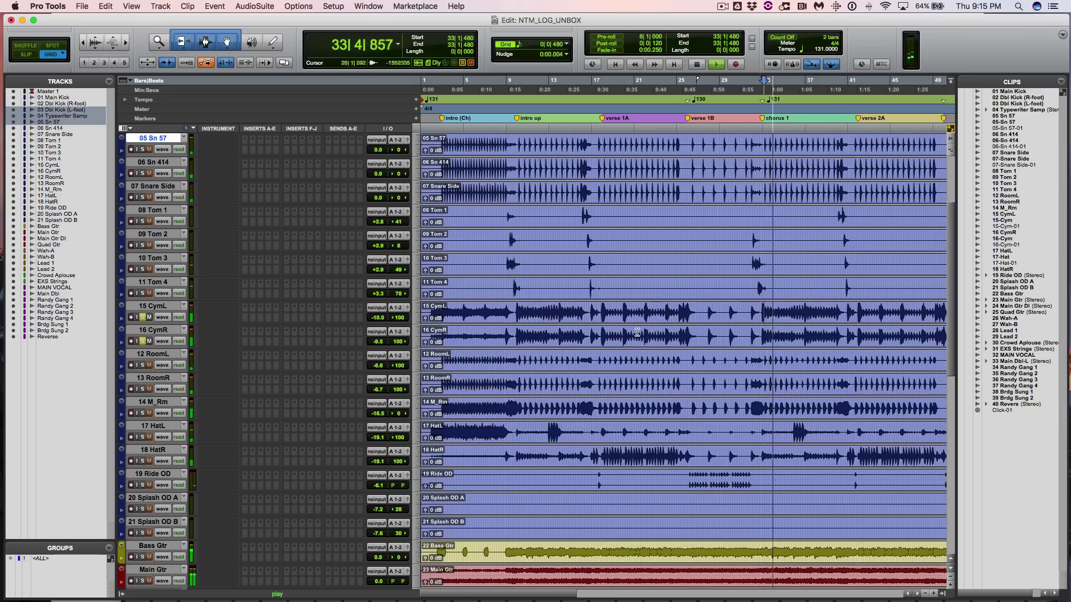
key(space)
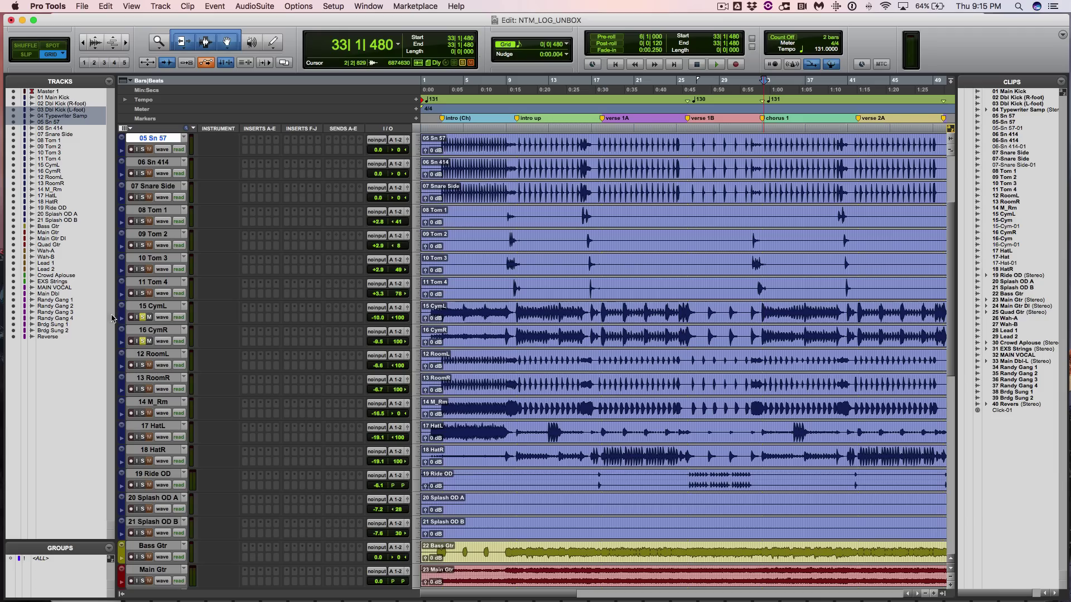
Clear all solos and briefly play the session without solos from 33|1|480, with the whole song in view
alt+click(142, 341)
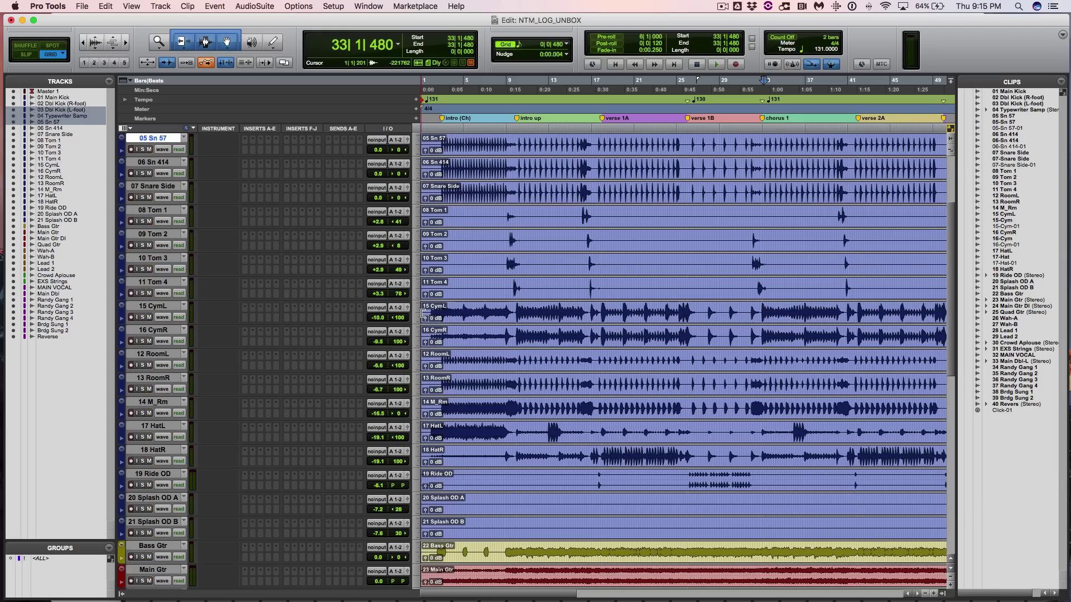
key(space)
key(super+bracketleft)
key(super+bracketleft)
key(space)
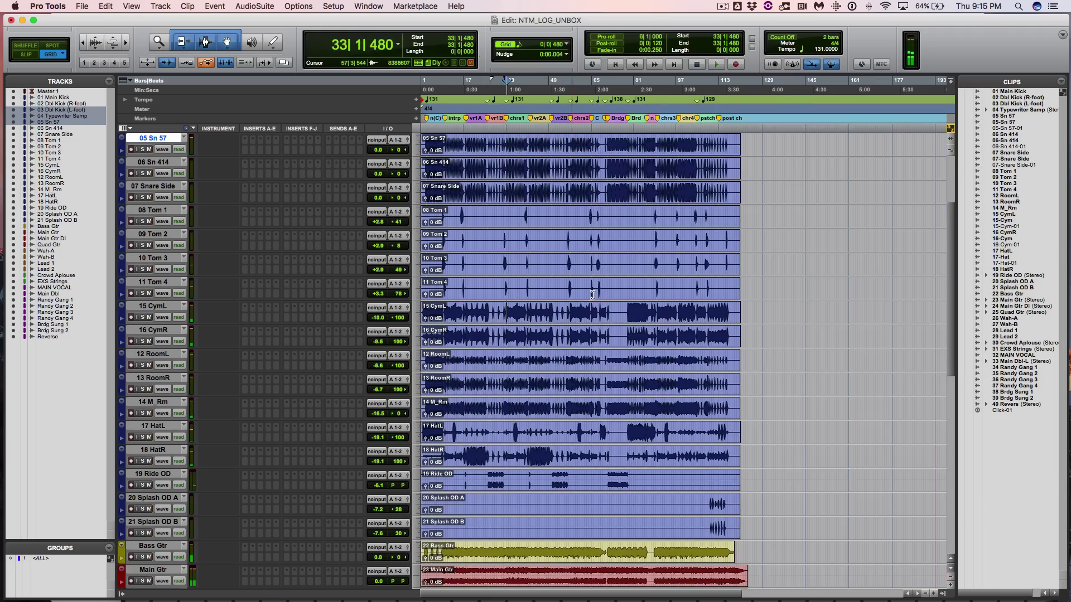
Solo 12 RoomL and 13 RoomR and play them over the bridge from 71|1|480 to 79|1|480
click(636, 309)
scroll(637, 309, down, 2)
key(super+bracketright)
key(super+bracketright)
key(super+bracketright)
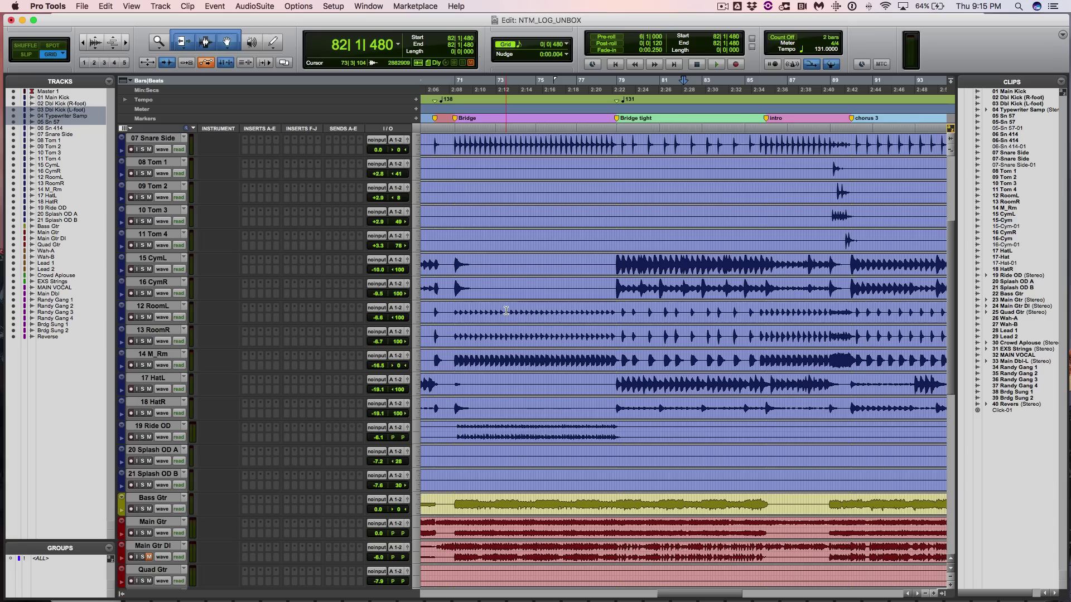
key(super+bracketleft)
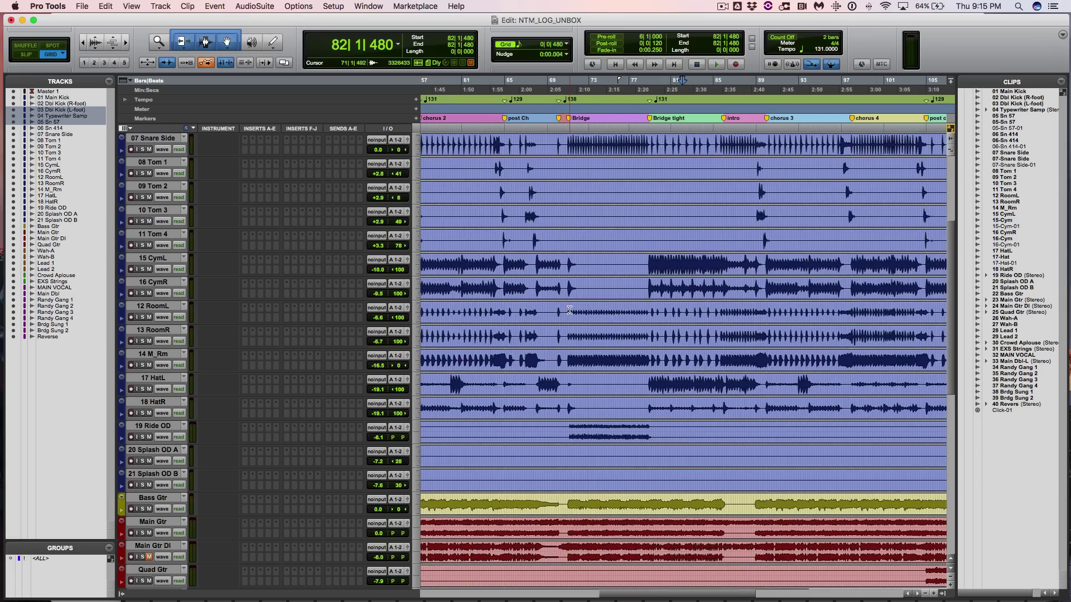
drag(570, 311, 649, 337)
click(143, 318)
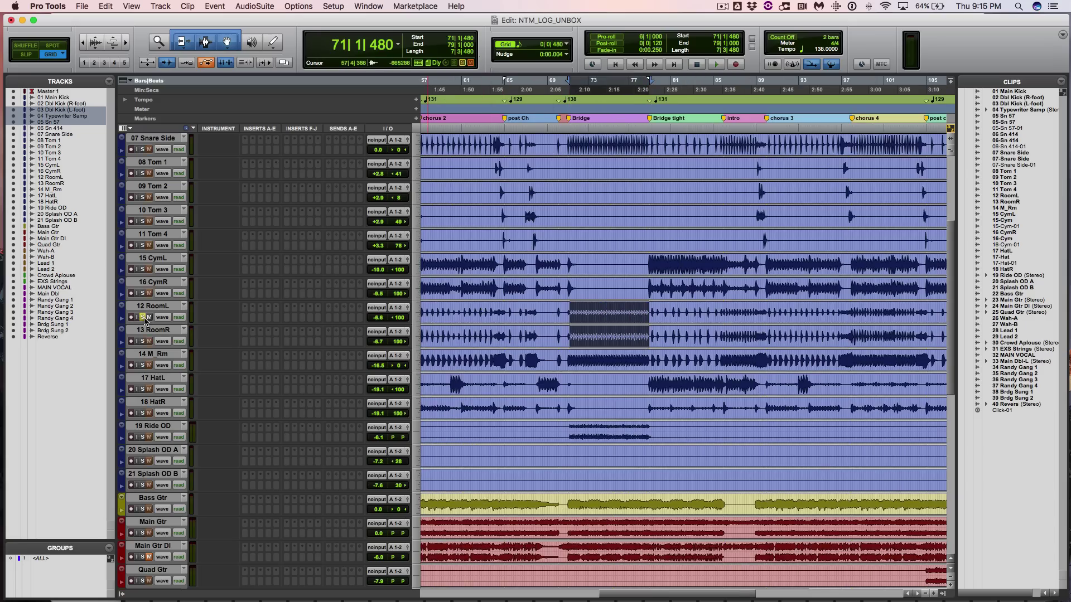
click(144, 342)
key(space)
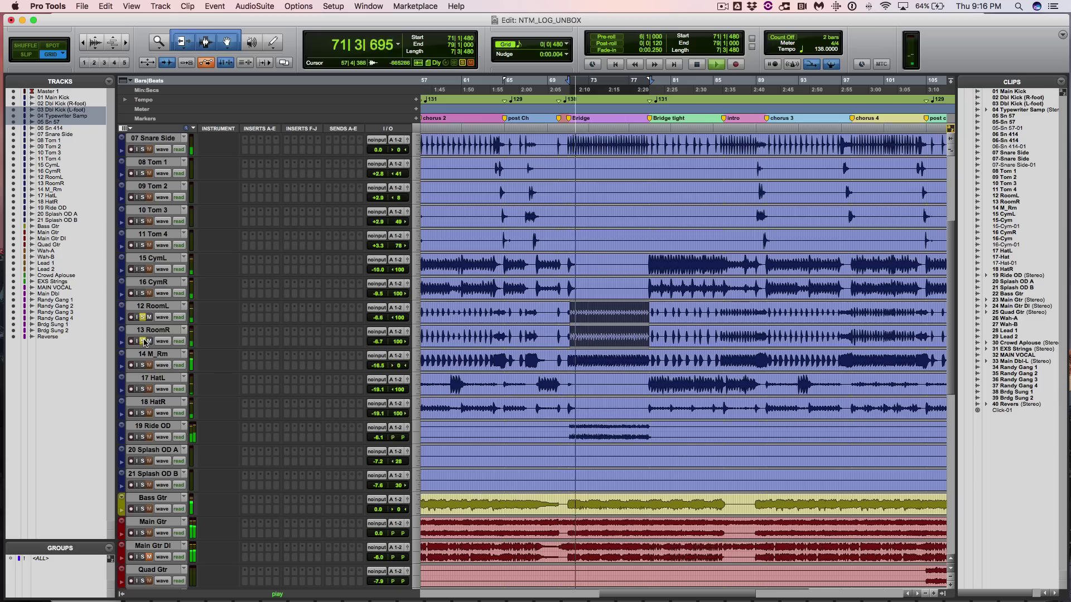
key(super+bracketleft)
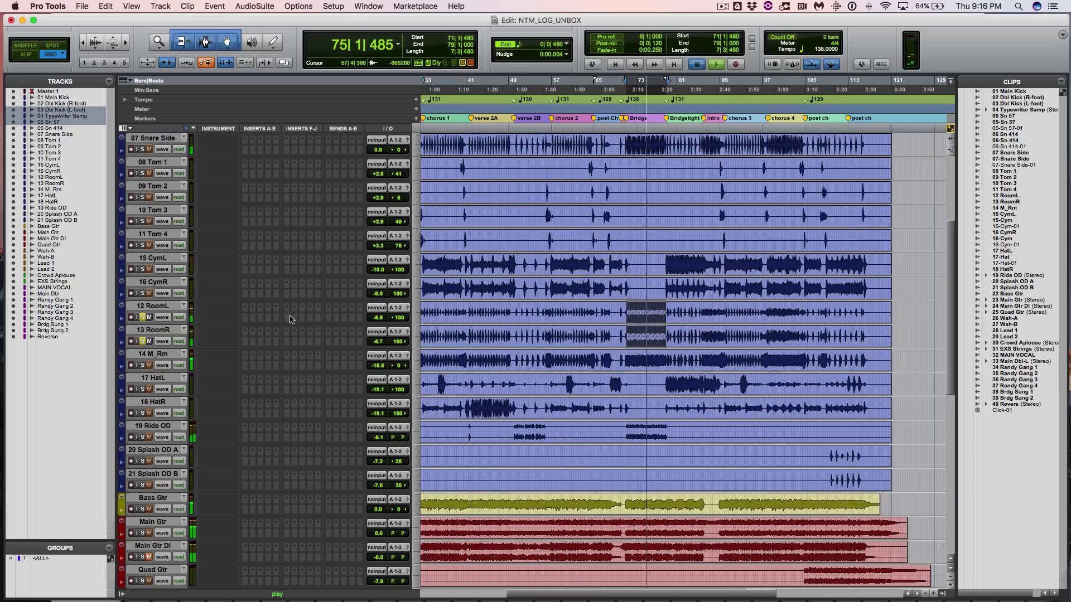
Audition the soloed room tracks in chorus 2 from 57|2|480 and in verse 2A from 42|2|480
key(space)
drag(552, 308, 597, 335)
key(space)
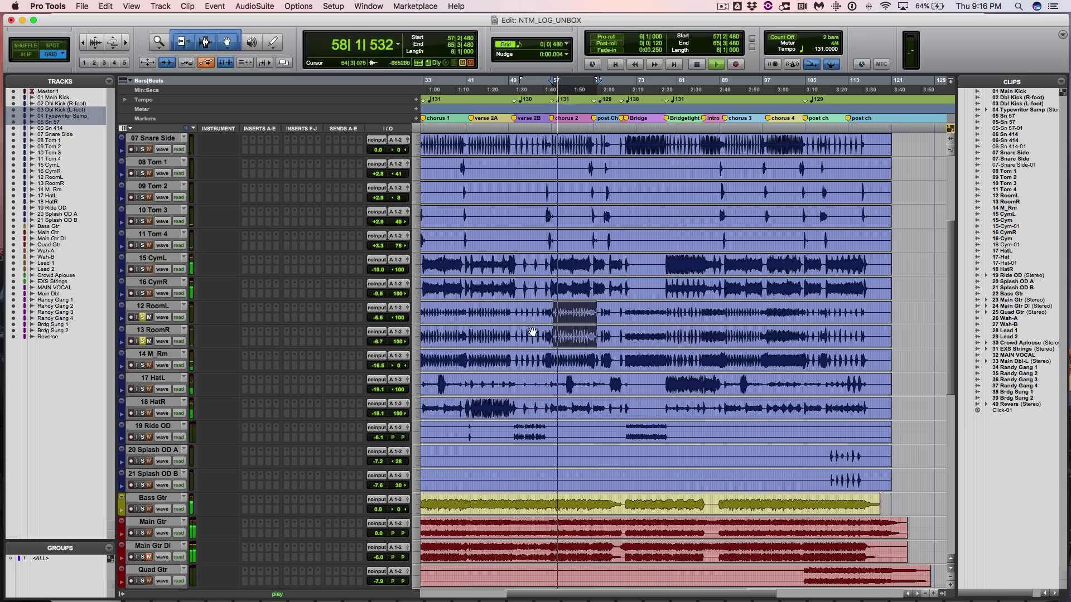
key(space)
drag(474, 257, 512, 322)
key(space)
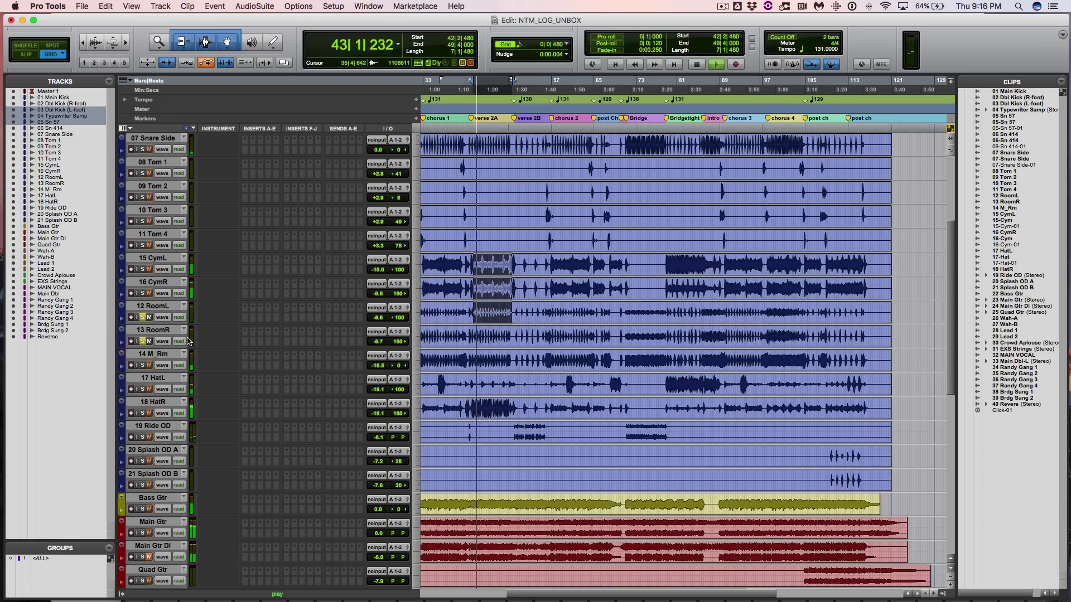
Clear the room solos and compare verse 2A from 42|2|000 with 14 M_Rm, 17 HatL and 18 HatR muted and unmuted
key(space)
click(142, 318)
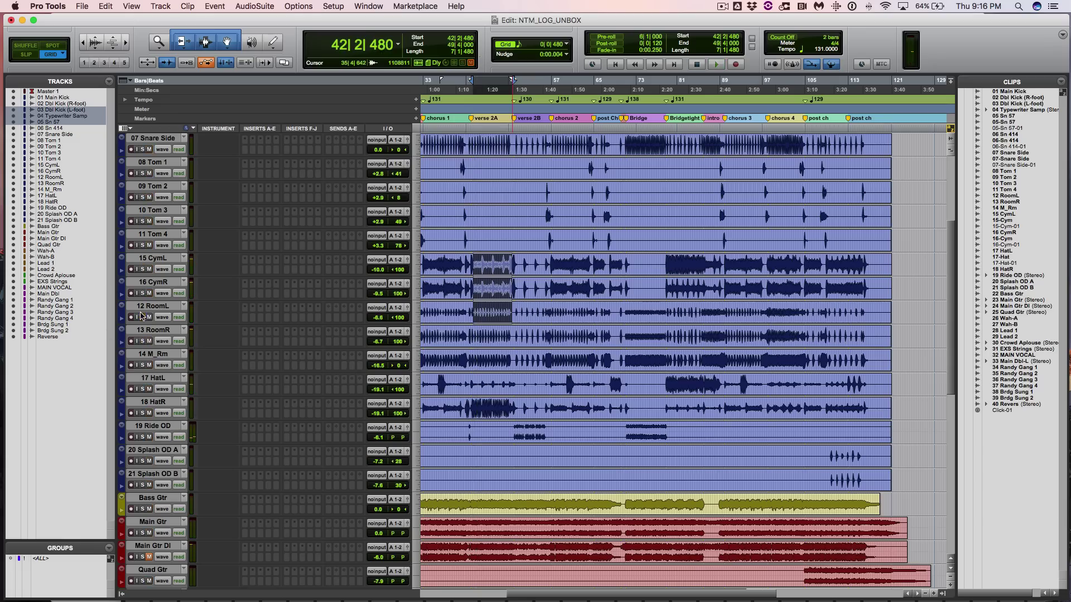
drag(472, 330, 518, 392)
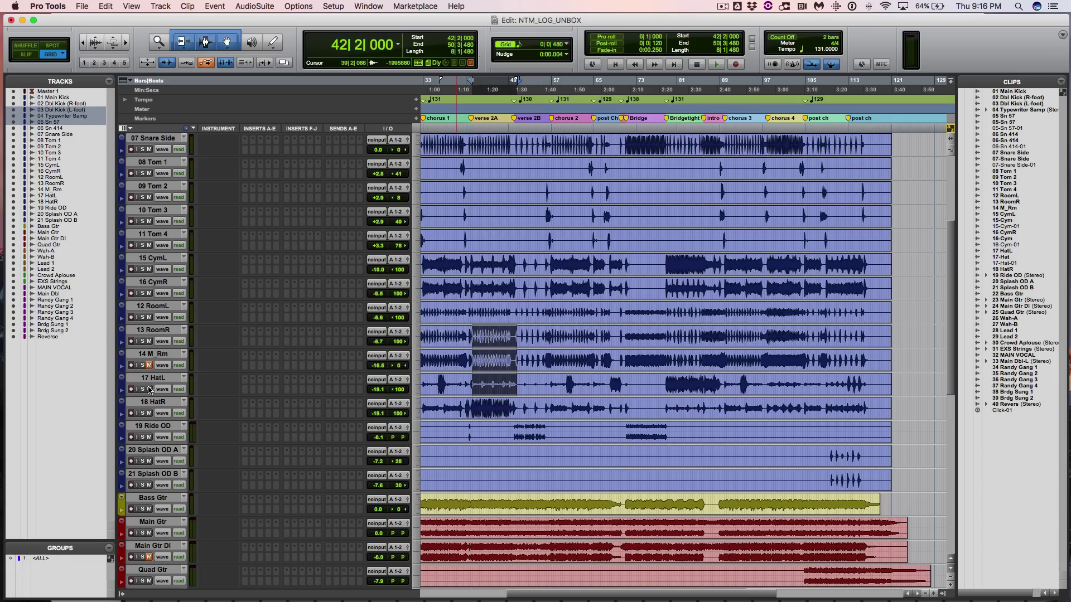
key(space)
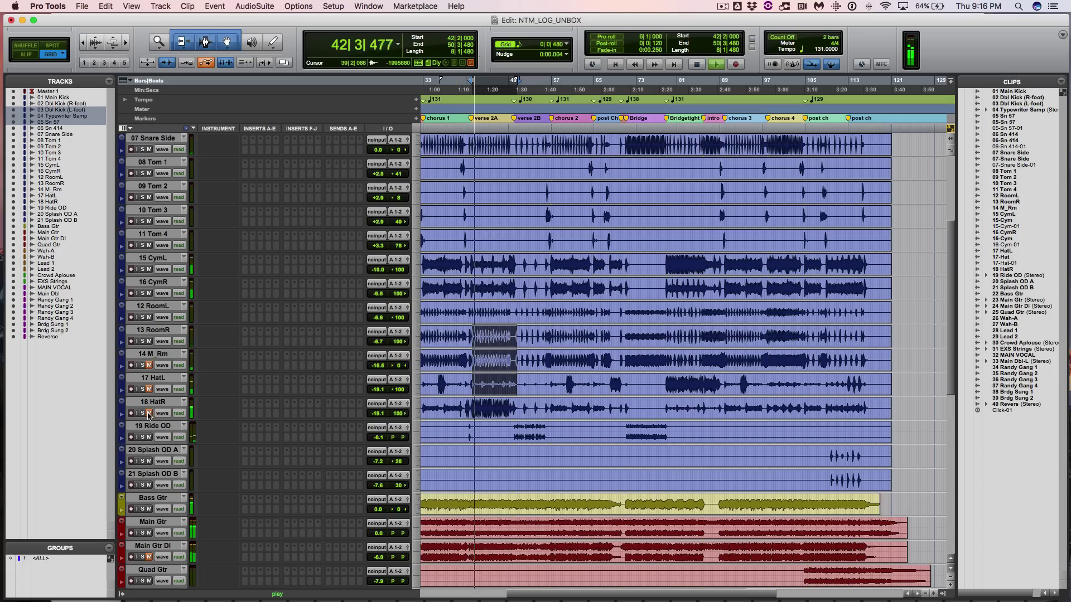
click(149, 413)
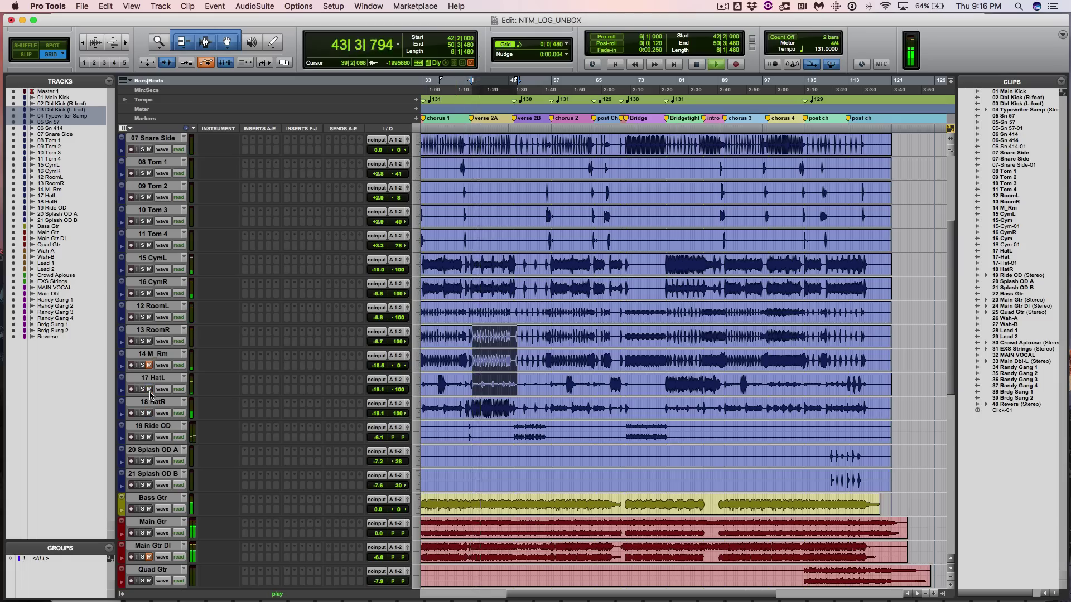
click(150, 365)
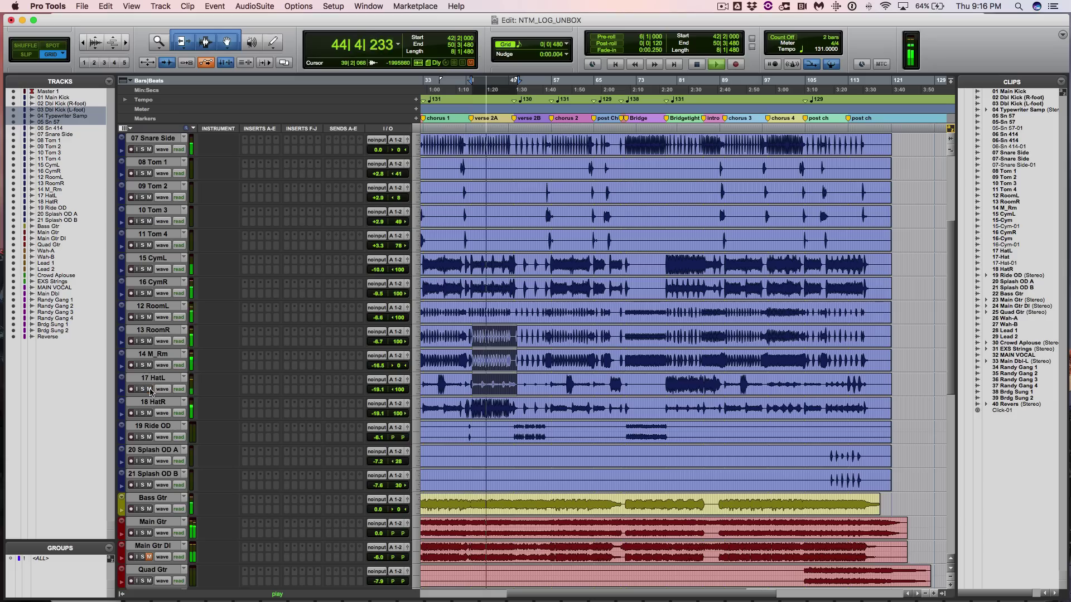
key(space)
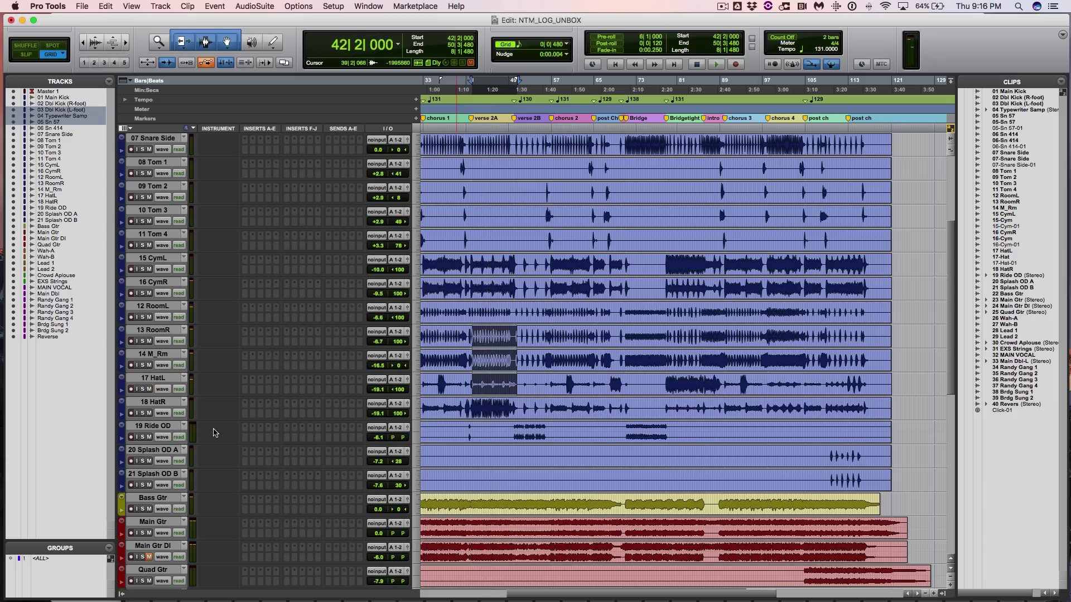
Solo 14 M_Rm, 17 HatL, 18 HatR, 19 Ride OD and both splash tracks while playing verse 2A from 42|2|000
click(142, 389)
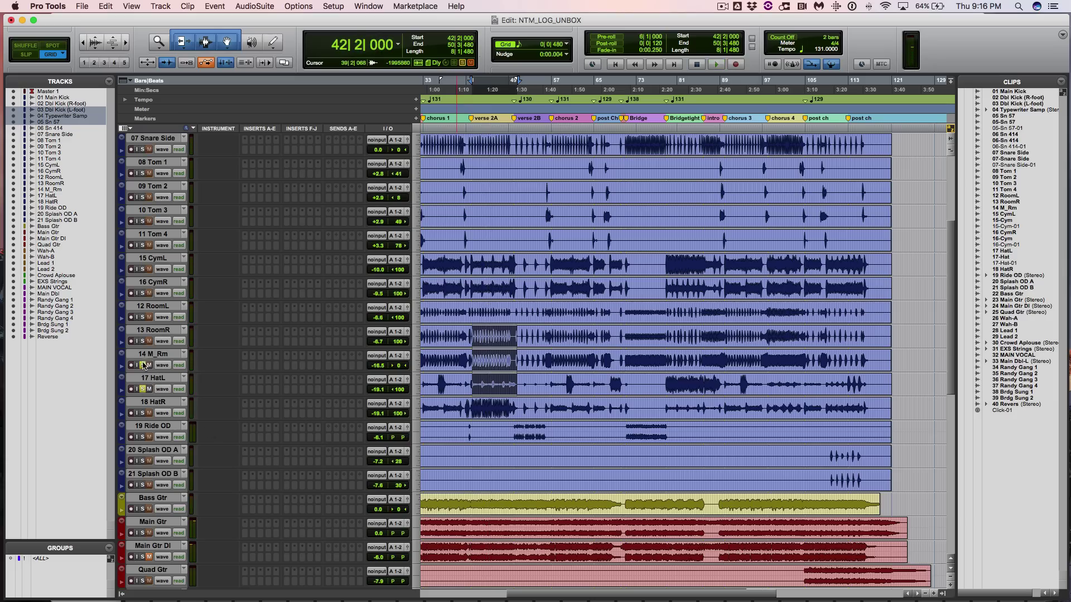
click(143, 334)
key(space)
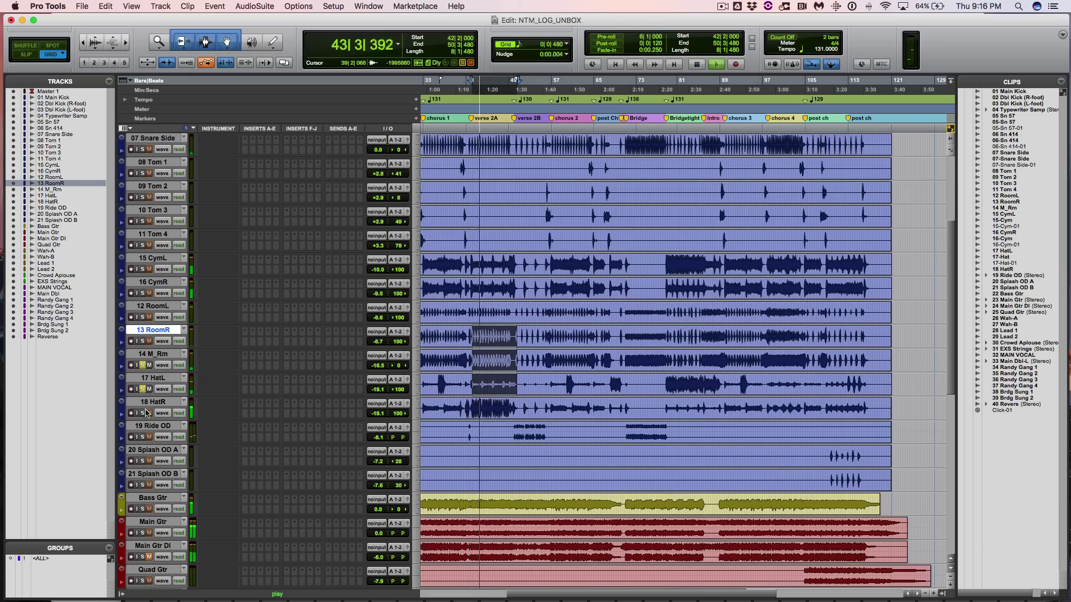
click(143, 413)
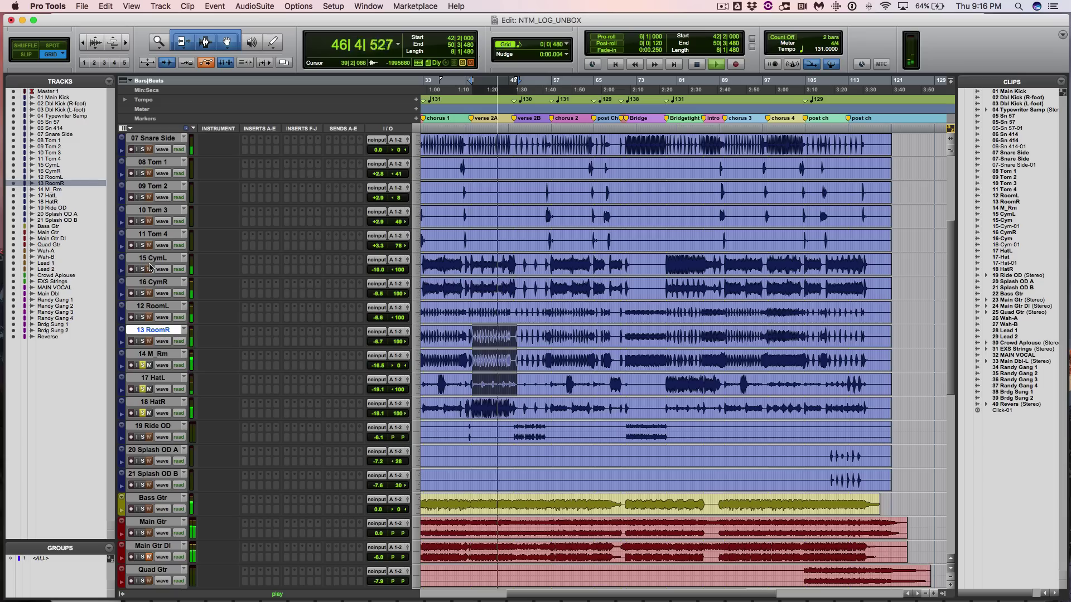
click(143, 439)
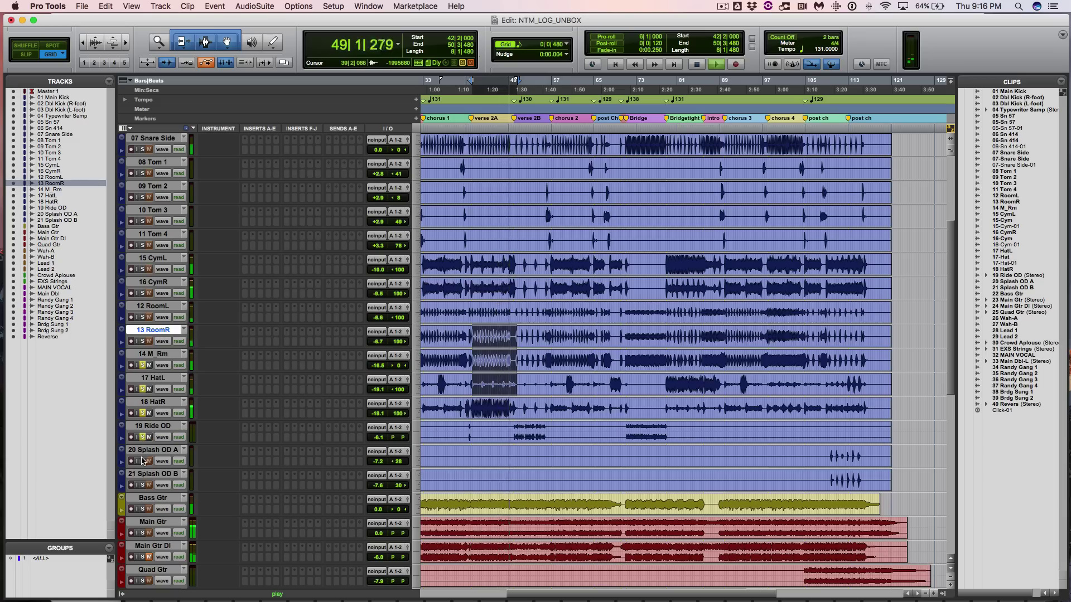
click(143, 485)
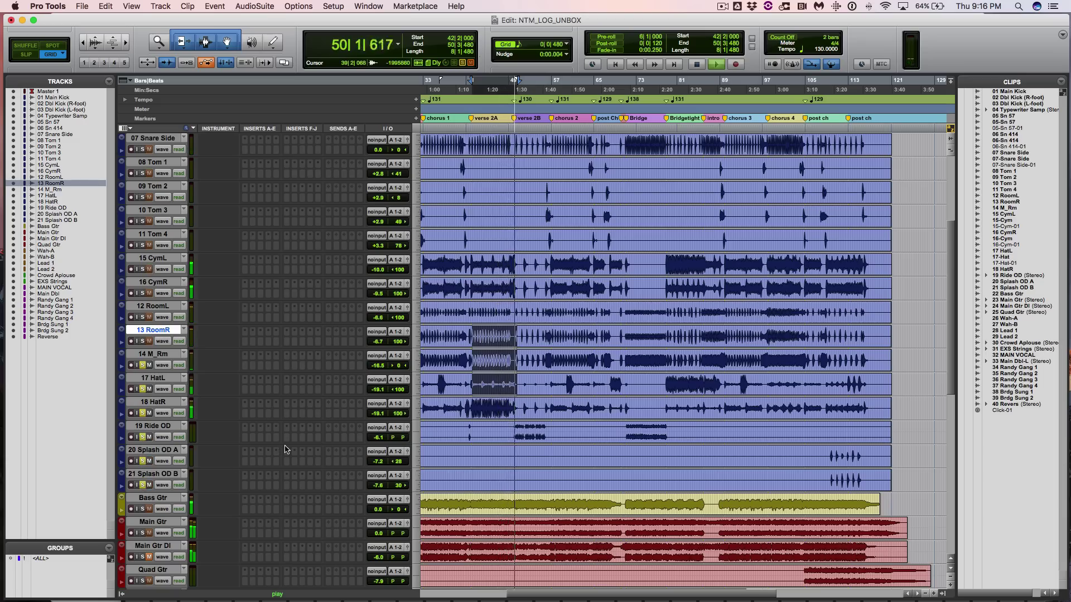
key(space)
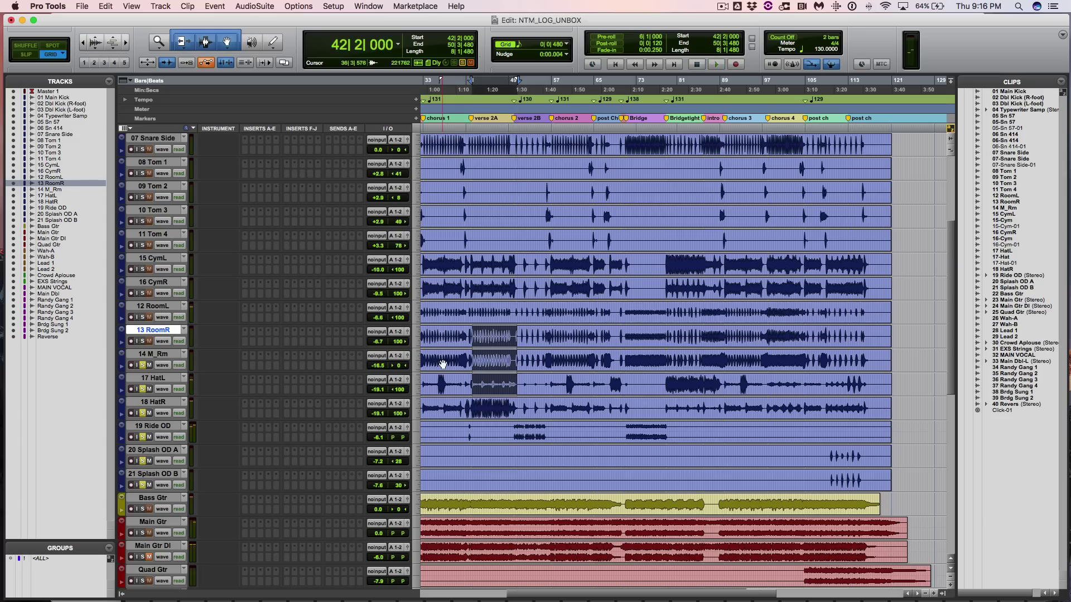
Play the soloed mono room, hat, ride and splash tracks from 49|2|000 through verse 2B
key(space)
click(509, 330)
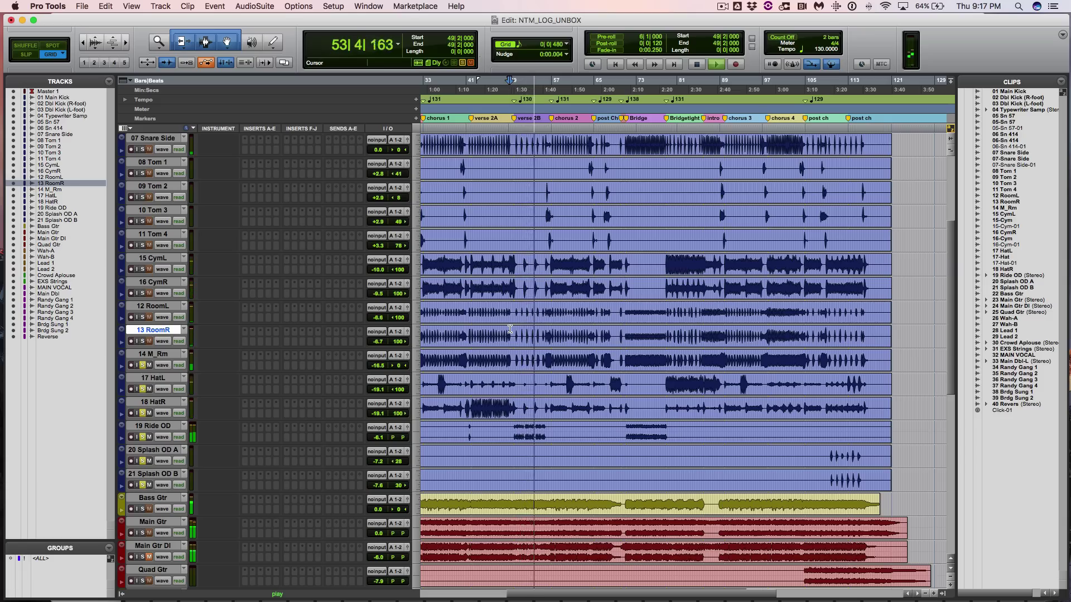
key(space)
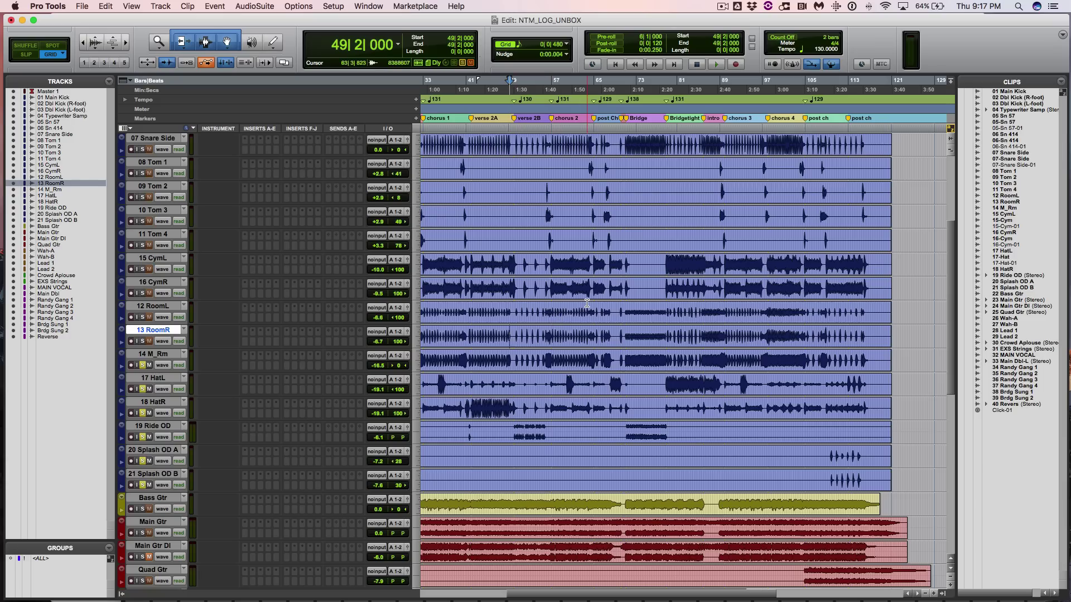
Select 01 Main Kick through 13 RoomR and add all of them to the solo
scroll(587, 303, up, 2)
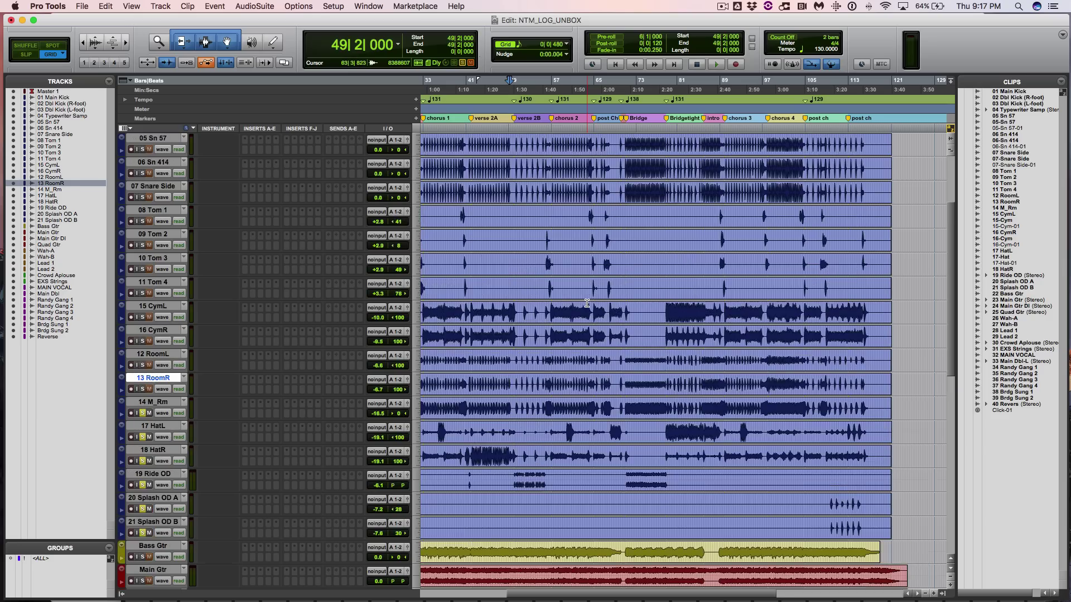
scroll(587, 303, up, 4)
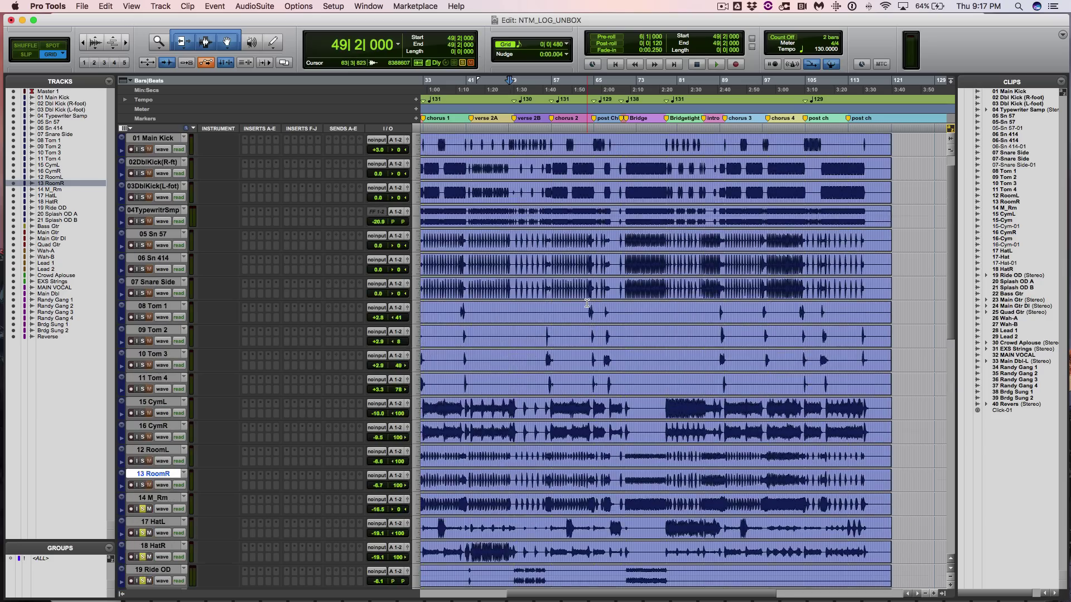
scroll(586, 303, up, 1)
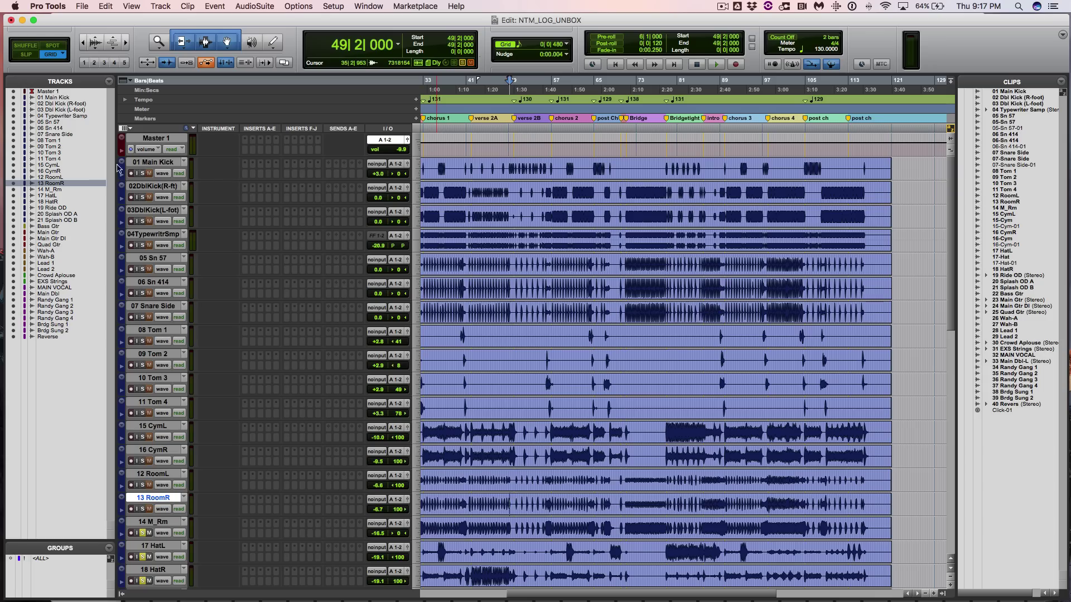
shift+click(144, 164)
alt+shift+click(142, 174)
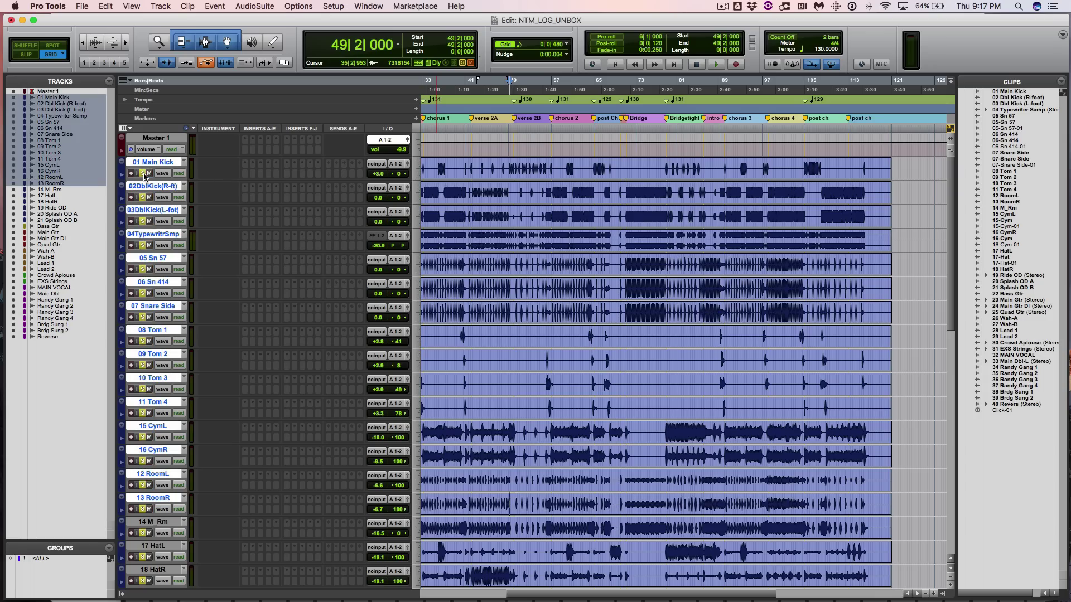
Play the full soloed drum kit from 69|4|480 into the bridge
click(620, 155)
key(space)
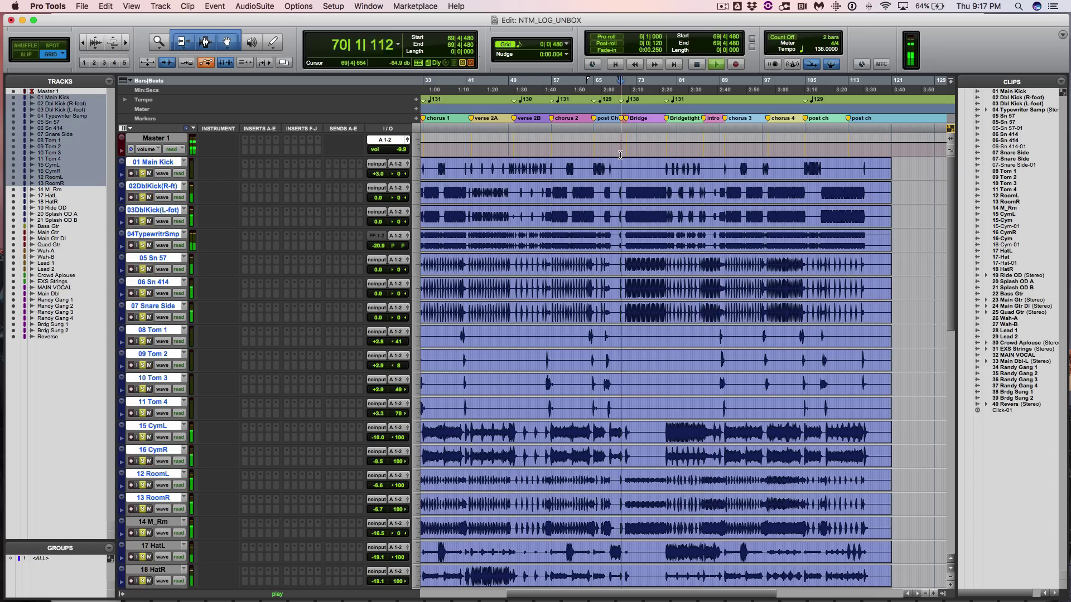
key(super+bracketright)
key(super+bracketright)
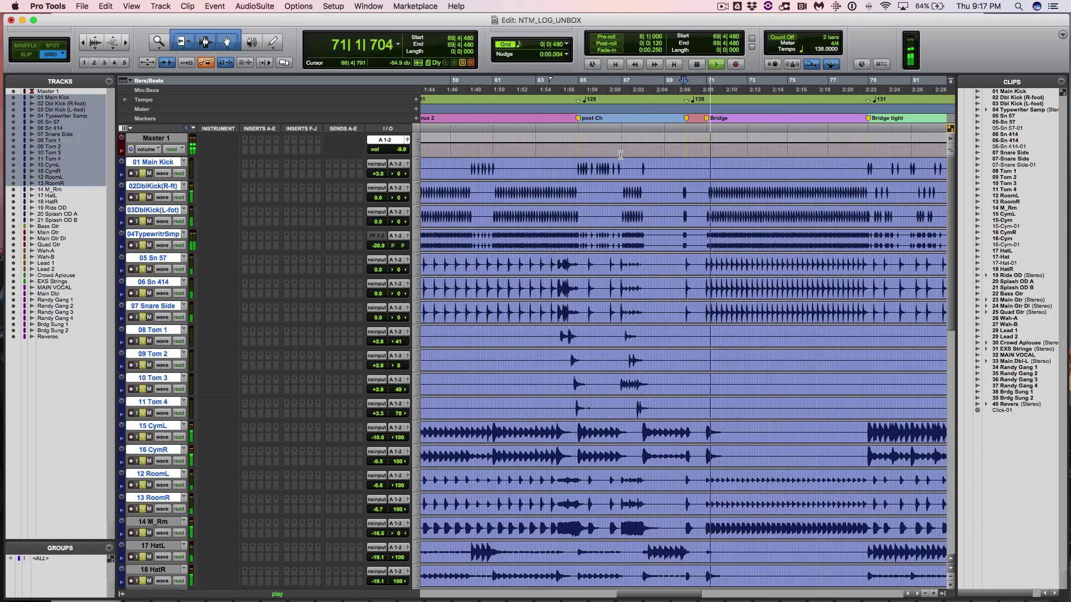
key(super+bracketleft)
key(super+bracketleft)
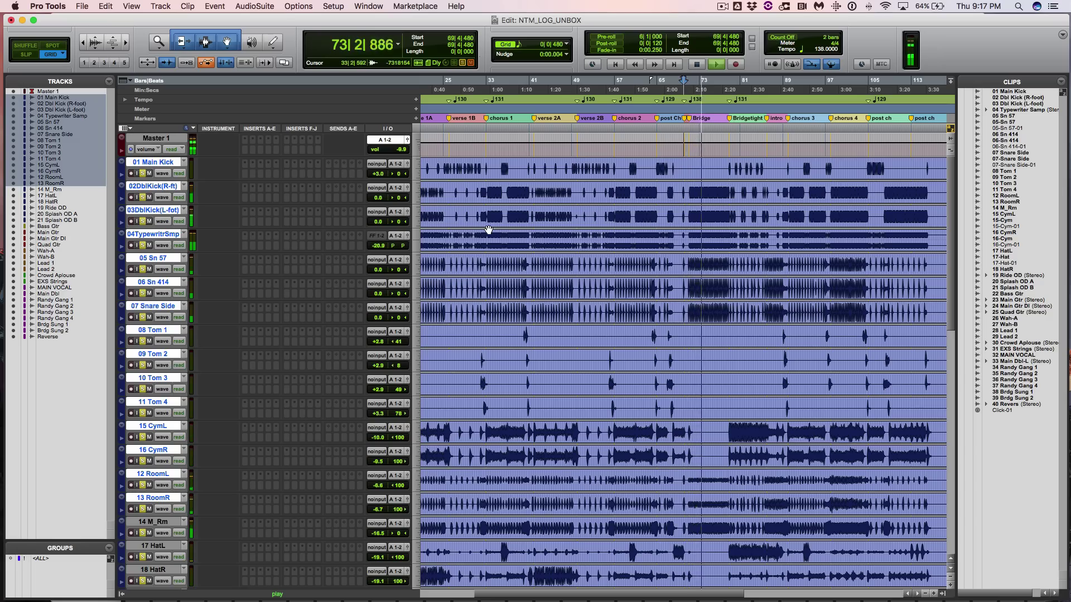
Add the Bass Gtr track to the soloed drums and stop playback
scroll(575, 368, down, 12)
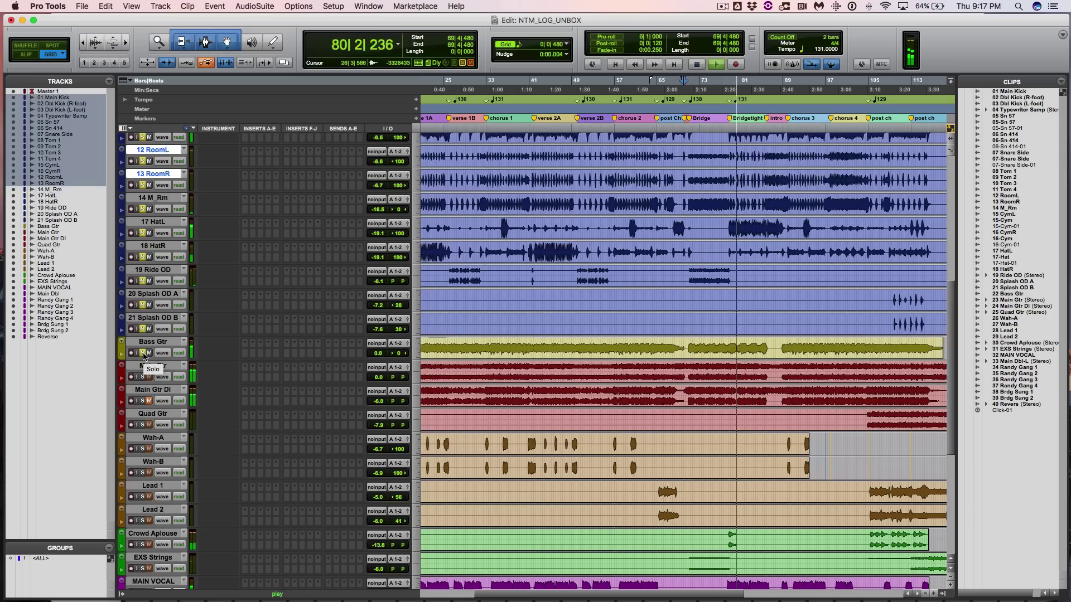
key(space)
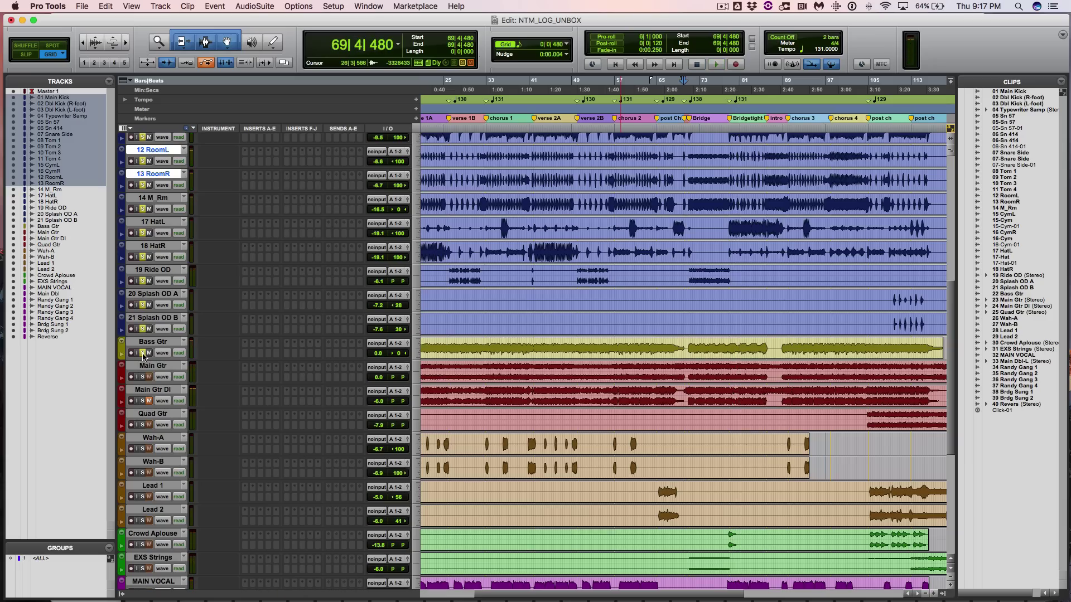
click(142, 354)
click(143, 353)
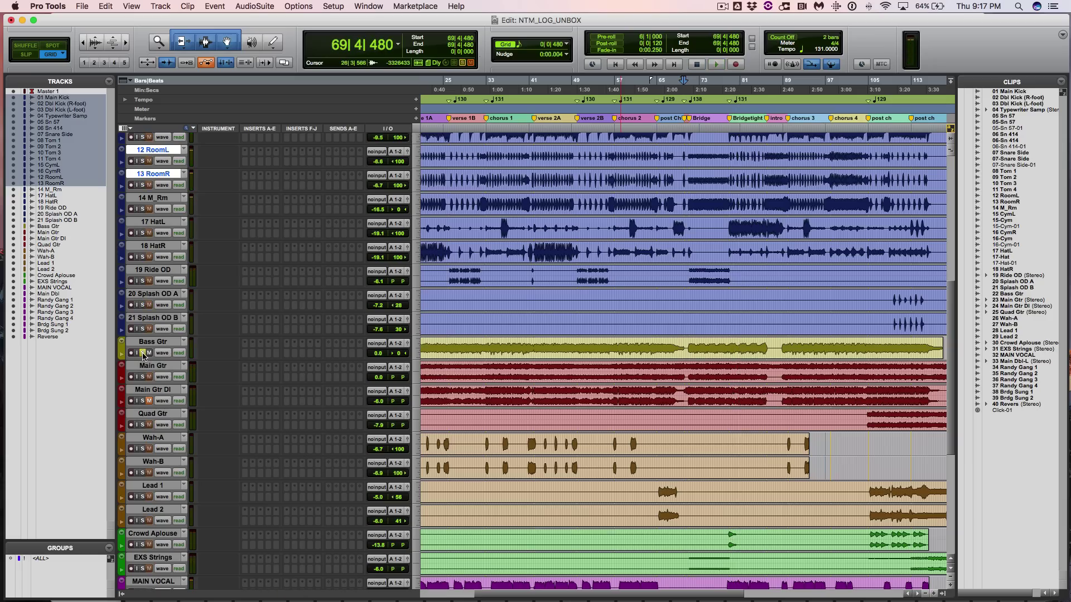
Audition the bass with the drums from 53|4|000 in verse 2B and from 70|4|000 leading into the bridge
click(598, 352)
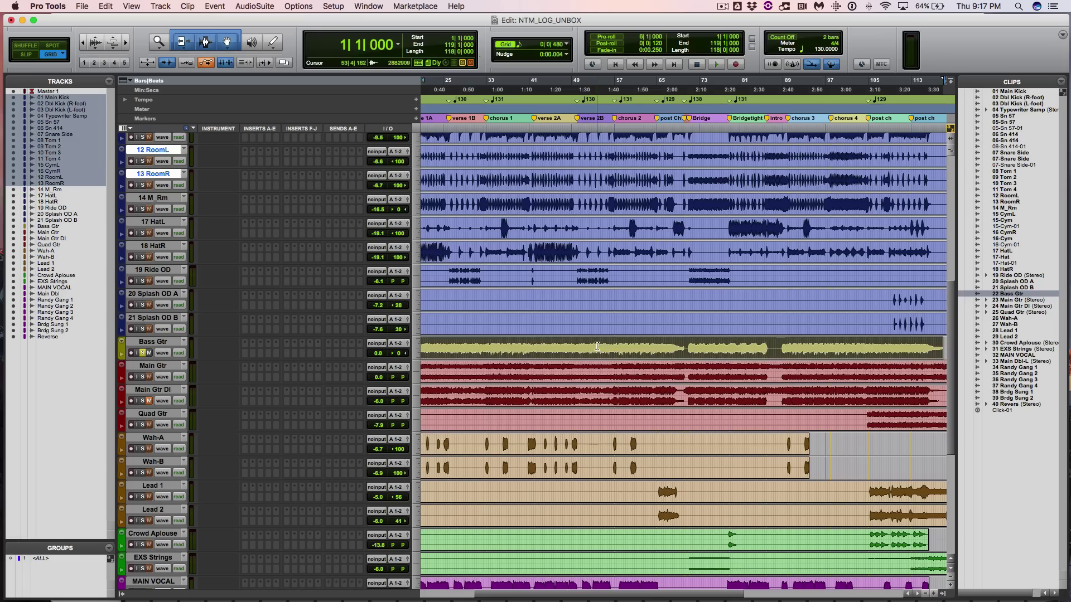
click(597, 346)
key(space)
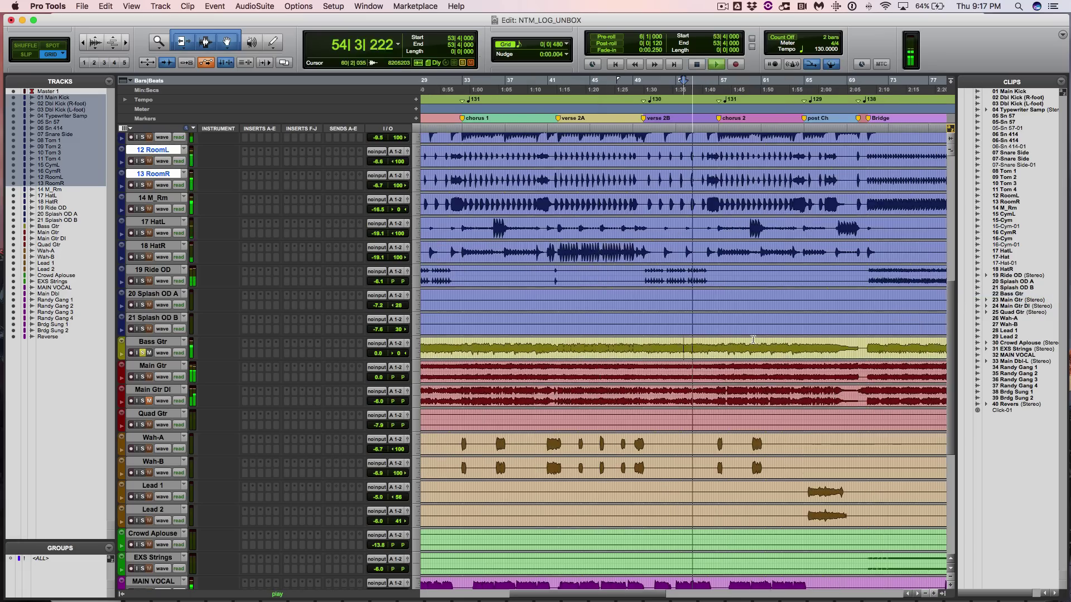
key(super+bracketleft)
key(space)
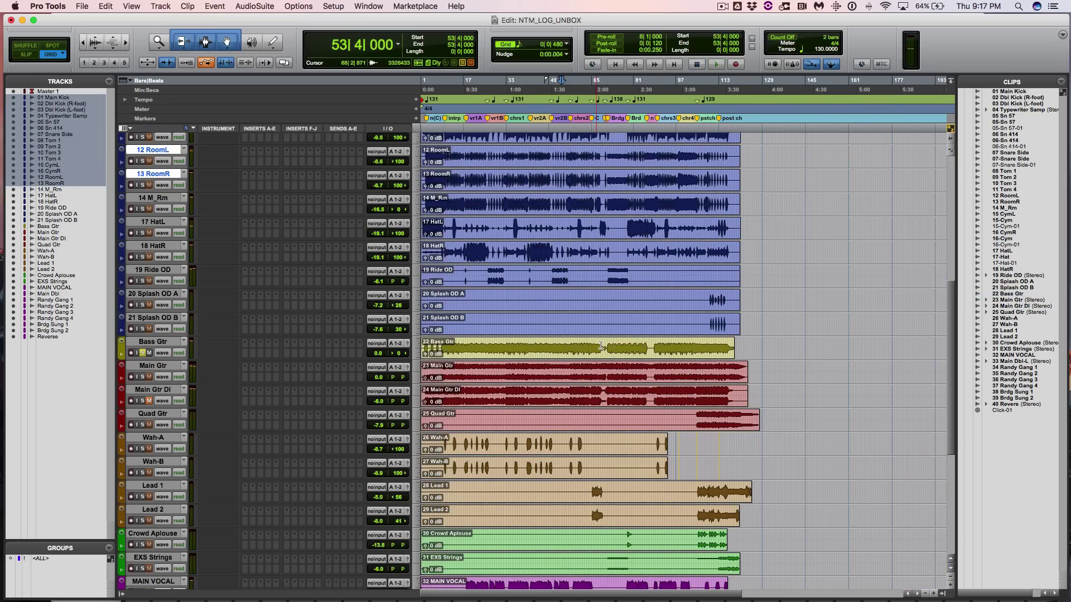
click(607, 343)
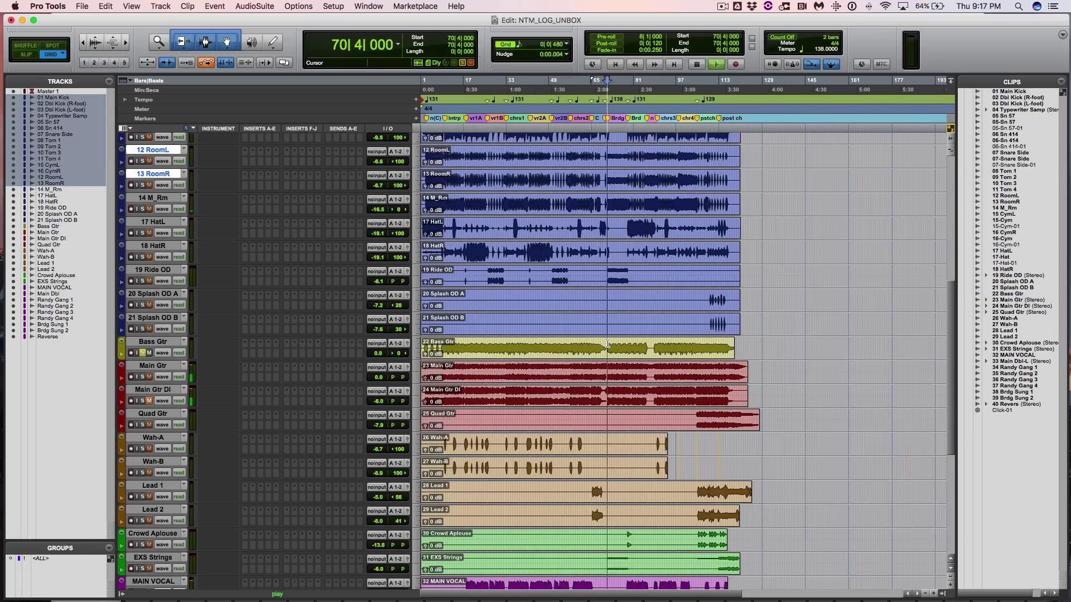
Audition the soloed Bass Gtr from 70|4|000 into the bridge and stop playback
key(space)
key(super+bracketright)
key(super+bracketright)
key(super+bracketright)
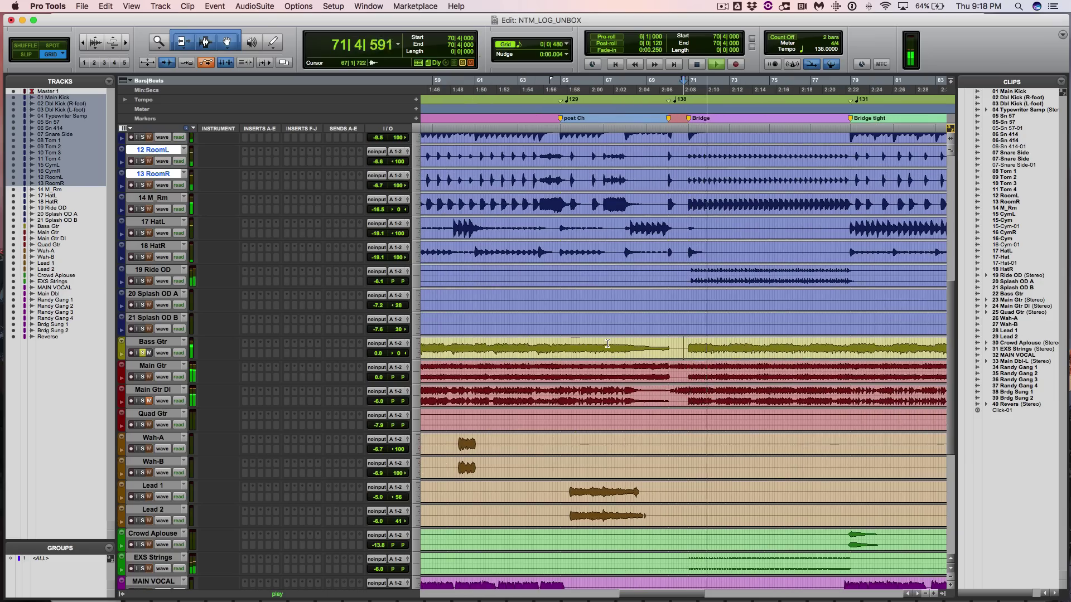
key(super+bracketleft)
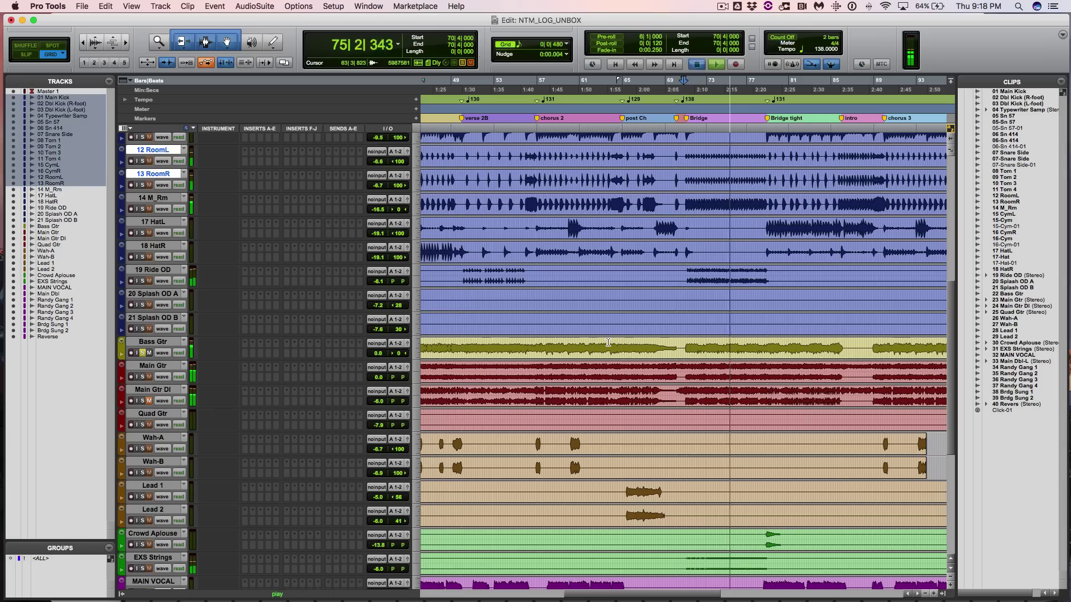
key(space)
Audition the soloed bass from 77|4|000 into the Bridge tight section, and return the cursor to 70|2|000
click(755, 334)
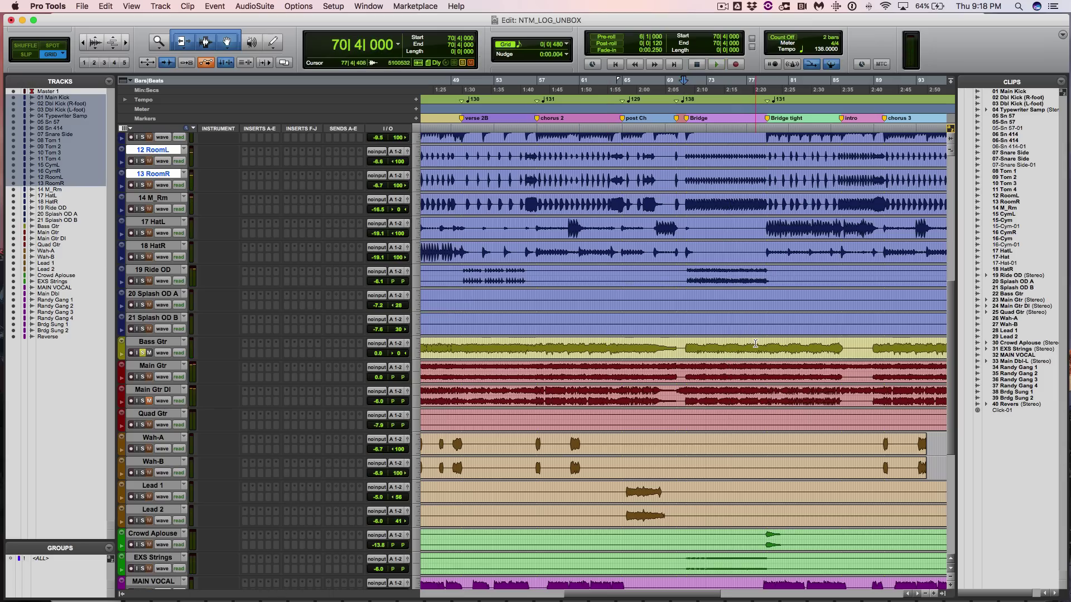
key(space)
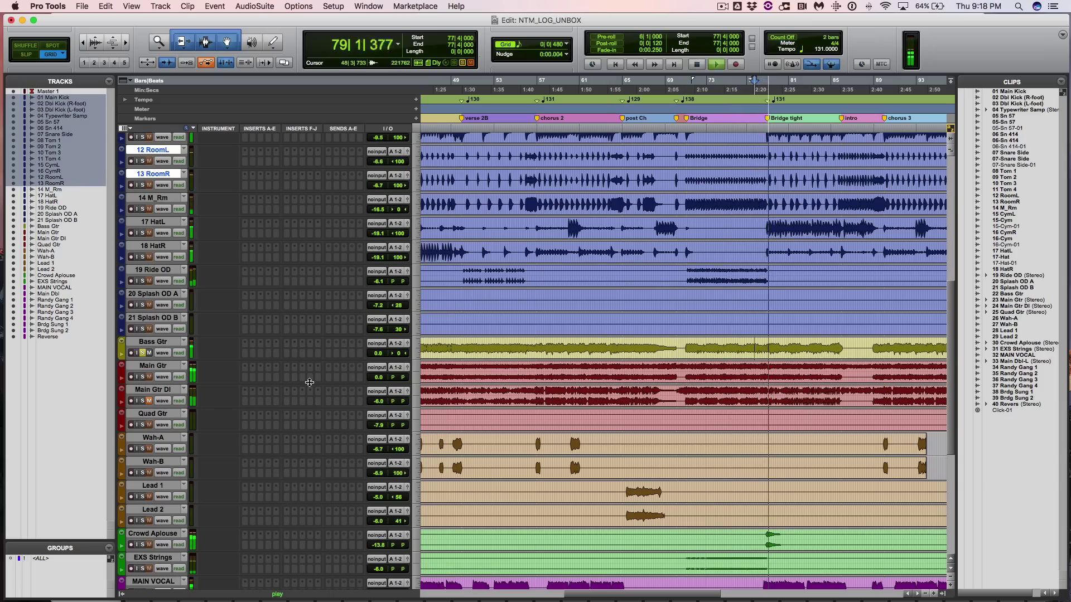
key(super+bracketleft)
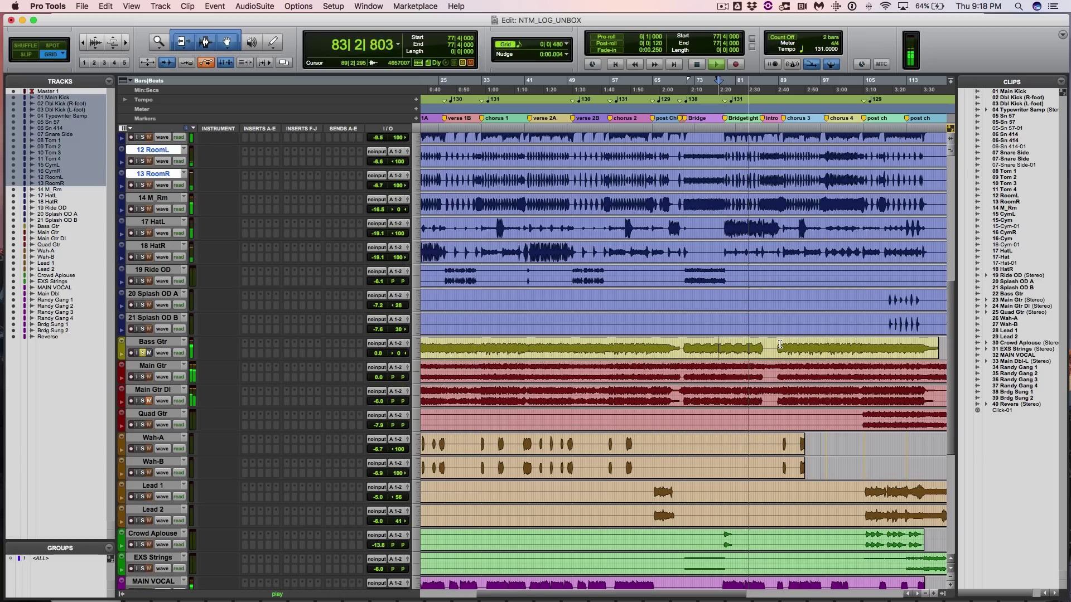
key(space)
click(681, 342)
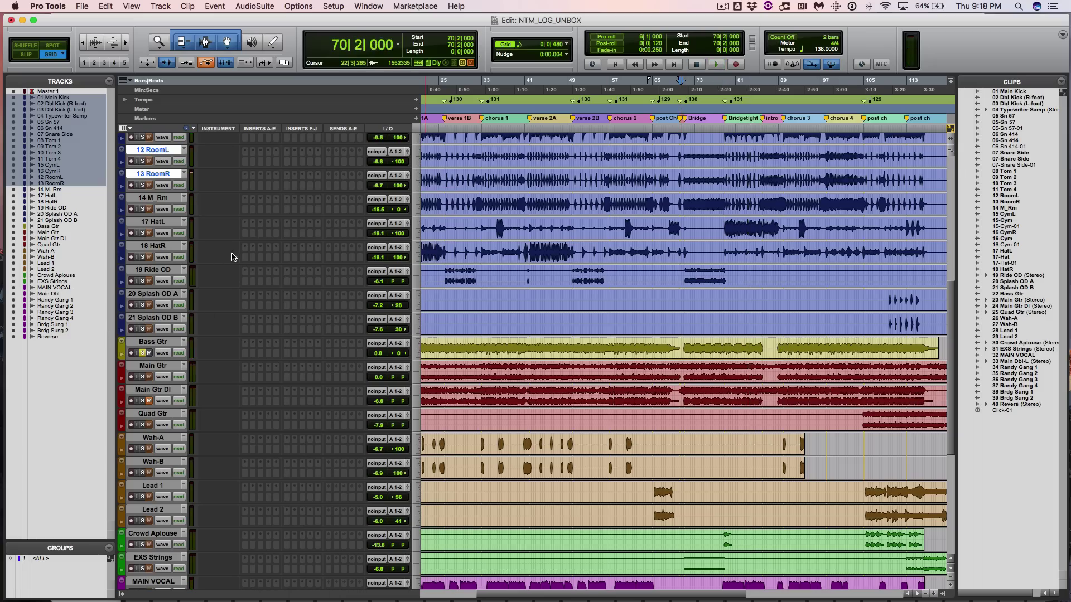
Extend the track selection to cover everything from 01 Main Kick through Bass Gtr
scroll(233, 257, up, 1)
scroll(233, 257, up, 10)
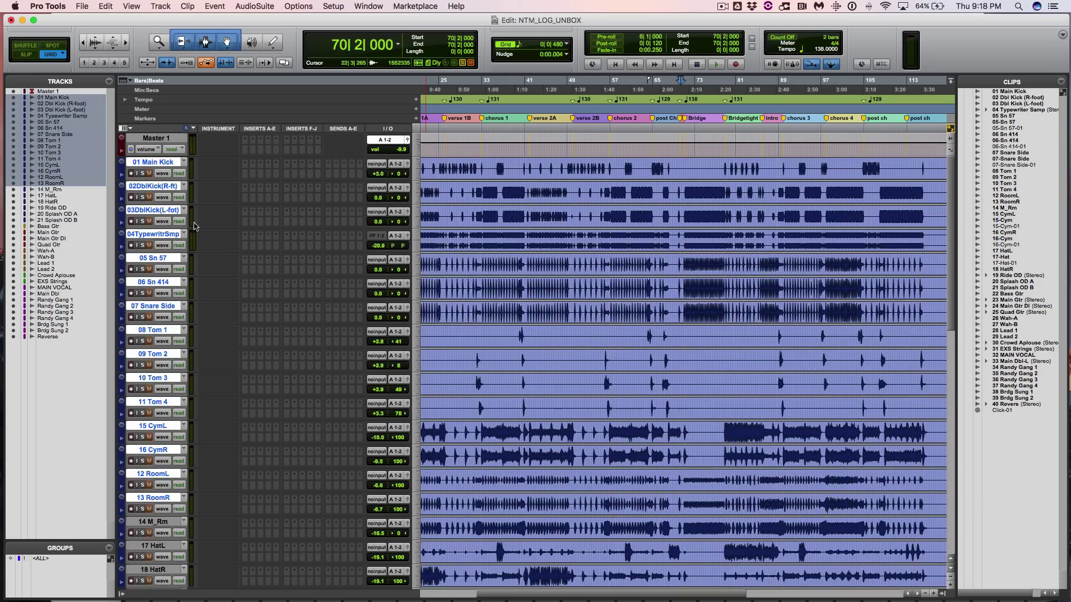
scroll(190, 361, down, 10)
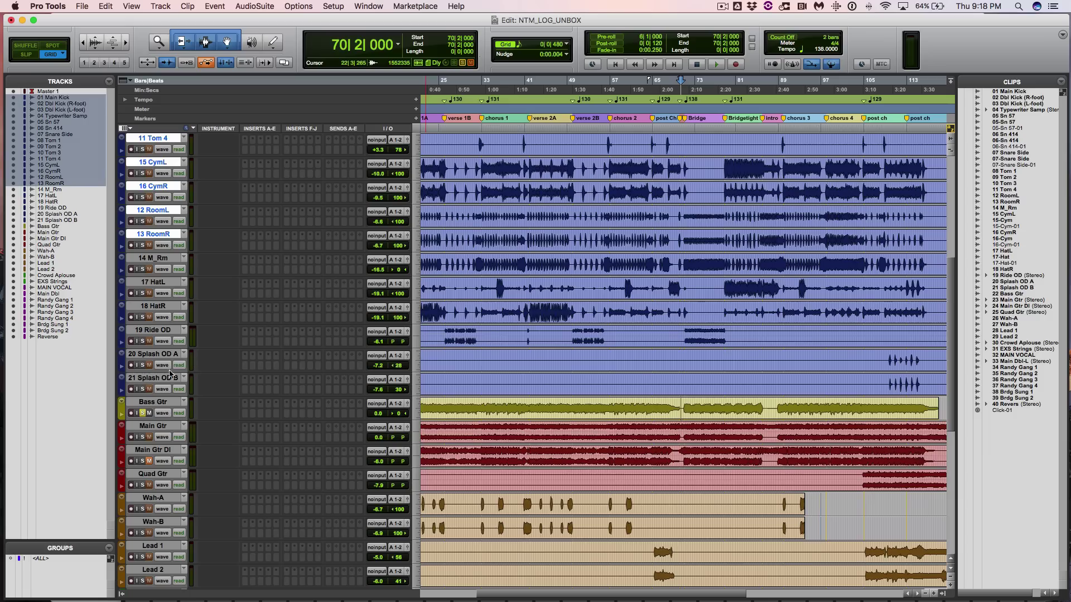
click(142, 390)
click(145, 402)
click(143, 401)
click(145, 403)
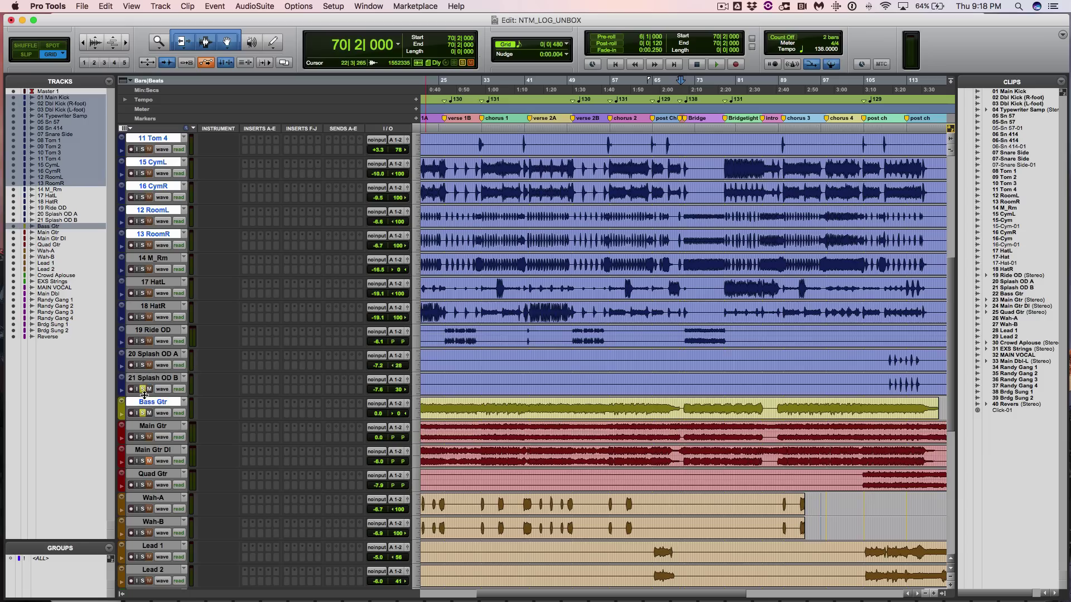
shift+click(147, 380)
shift+click(145, 402)
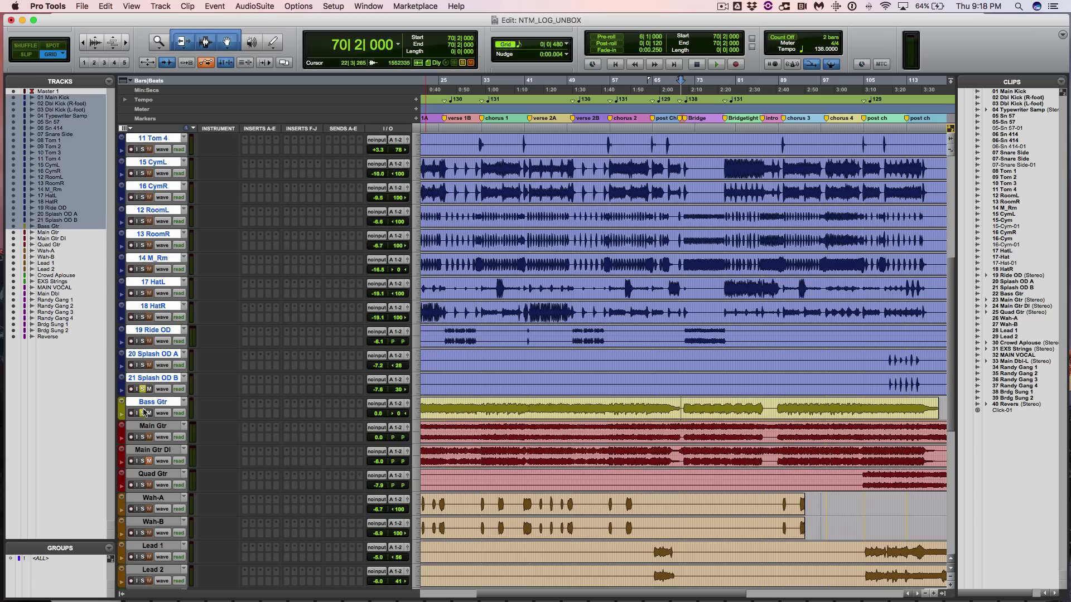
Clear the solo state on every track in the session
scroll(179, 146, up, 10)
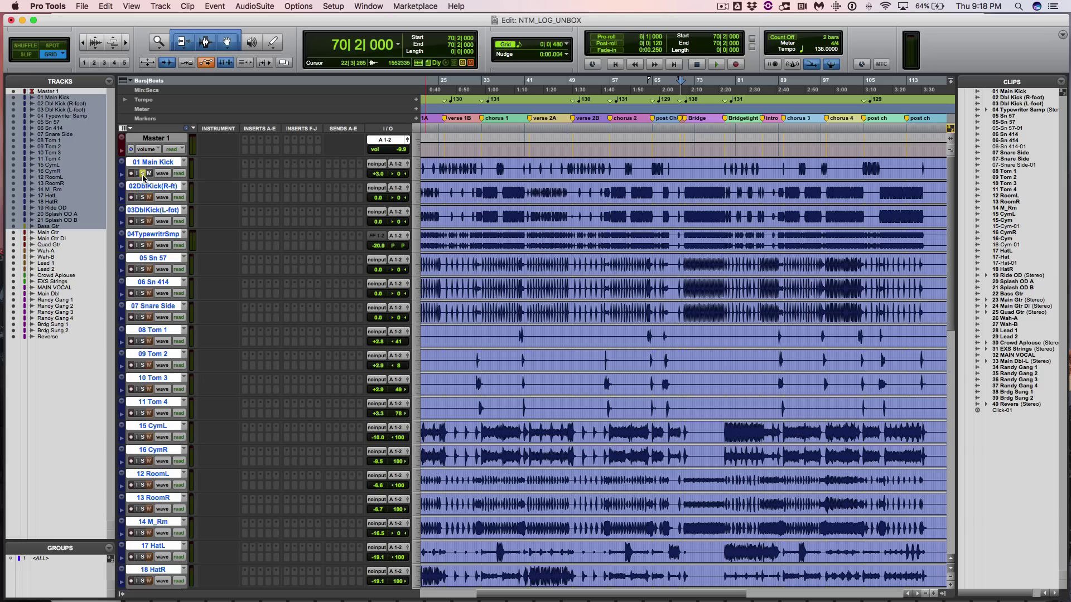
alt+click(143, 174)
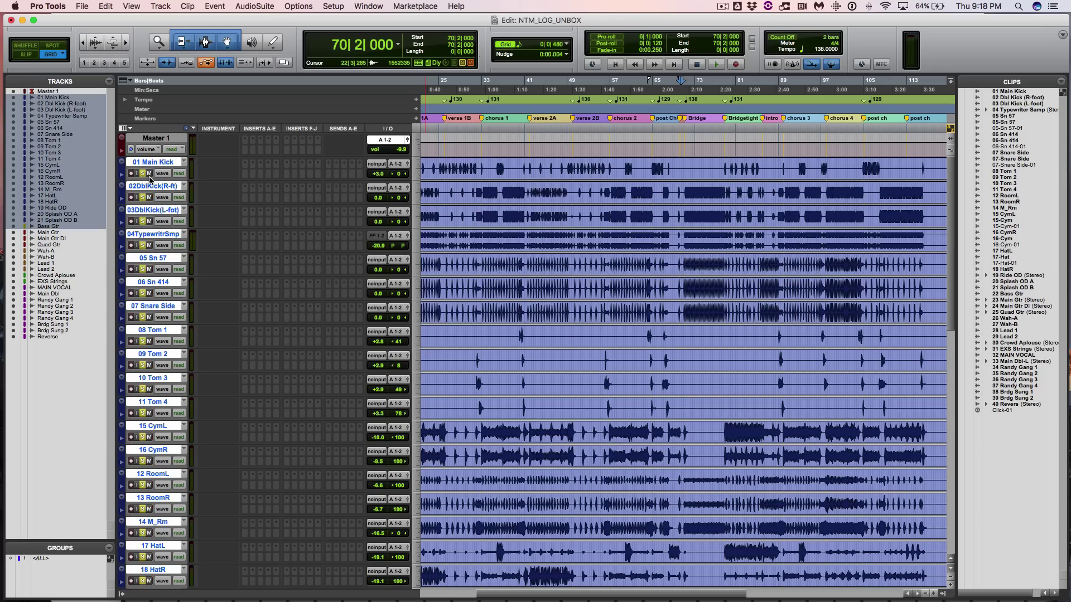
scroll(354, 332, down, 10)
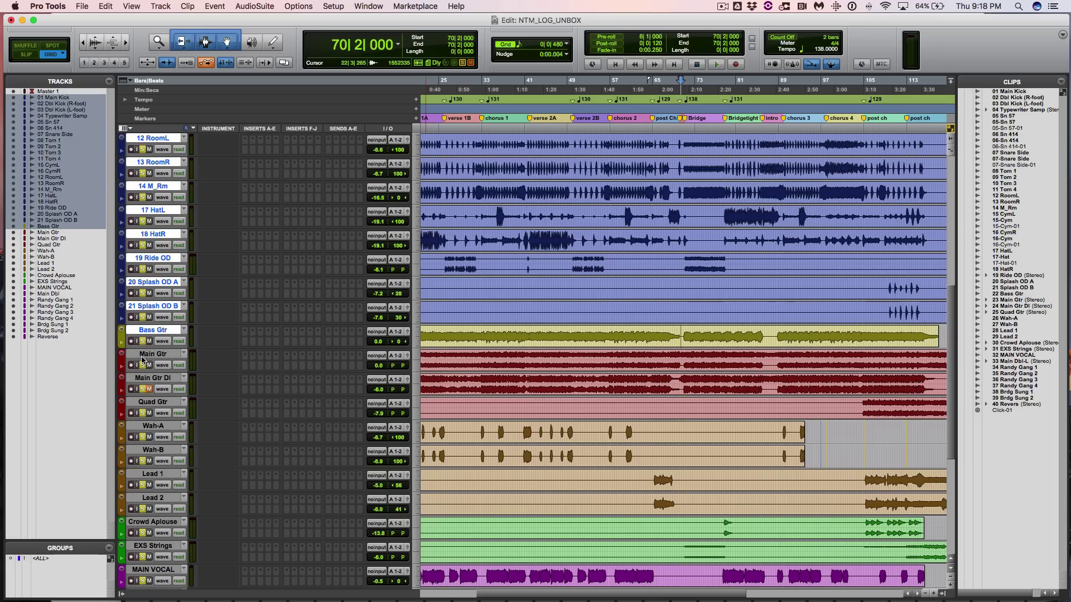
alt+click(141, 341)
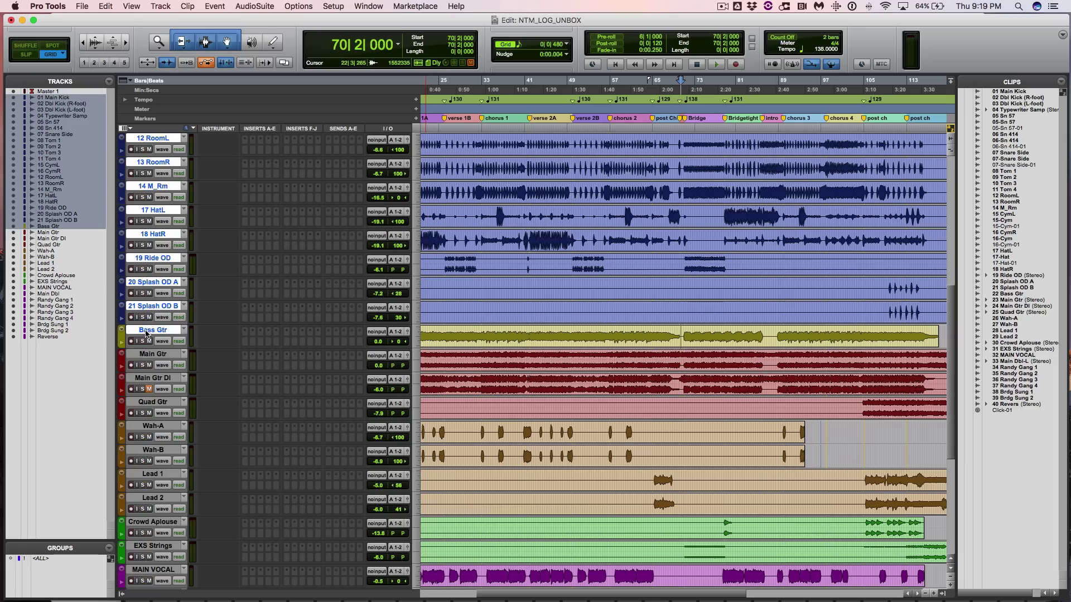
Solo all the selected tracks together, from 01 Main Kick through Bass Gtr
scroll(146, 334, right, 10)
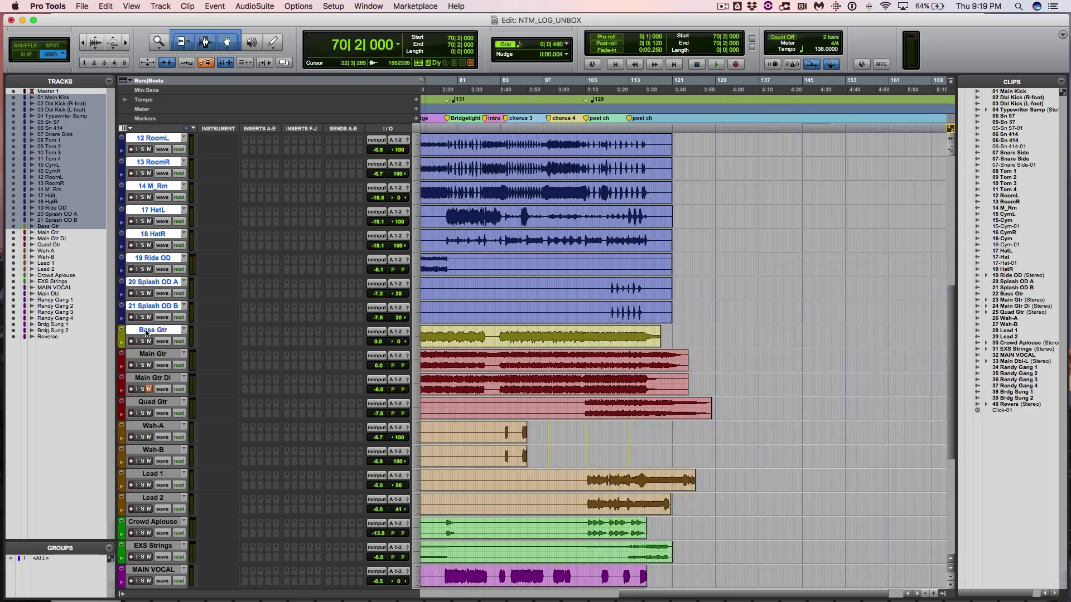
scroll(146, 334, up, 5)
scroll(146, 333, down, 3)
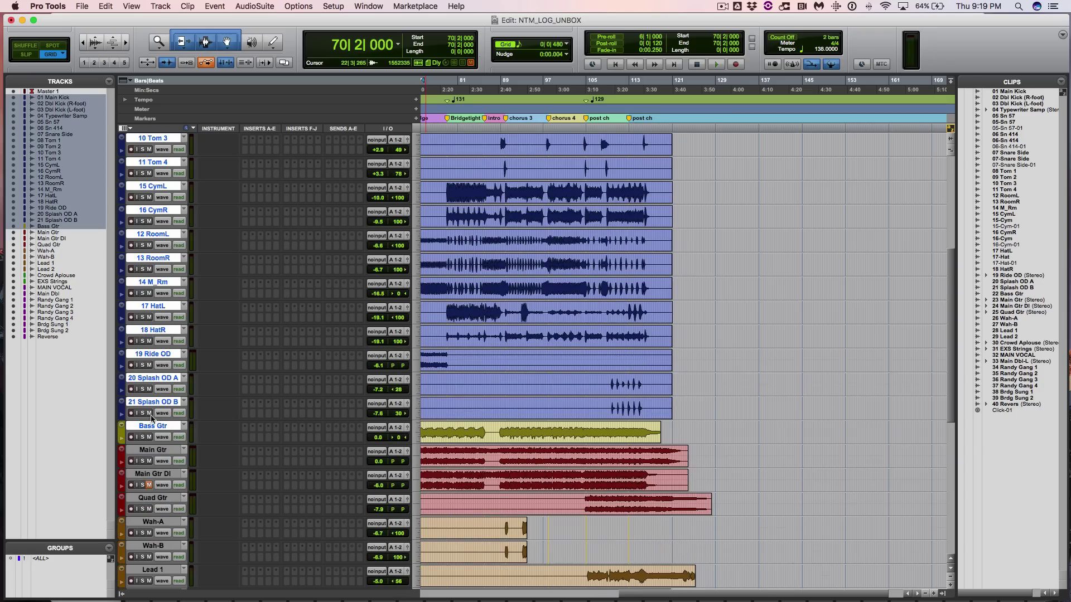
alt+shift+click(145, 437)
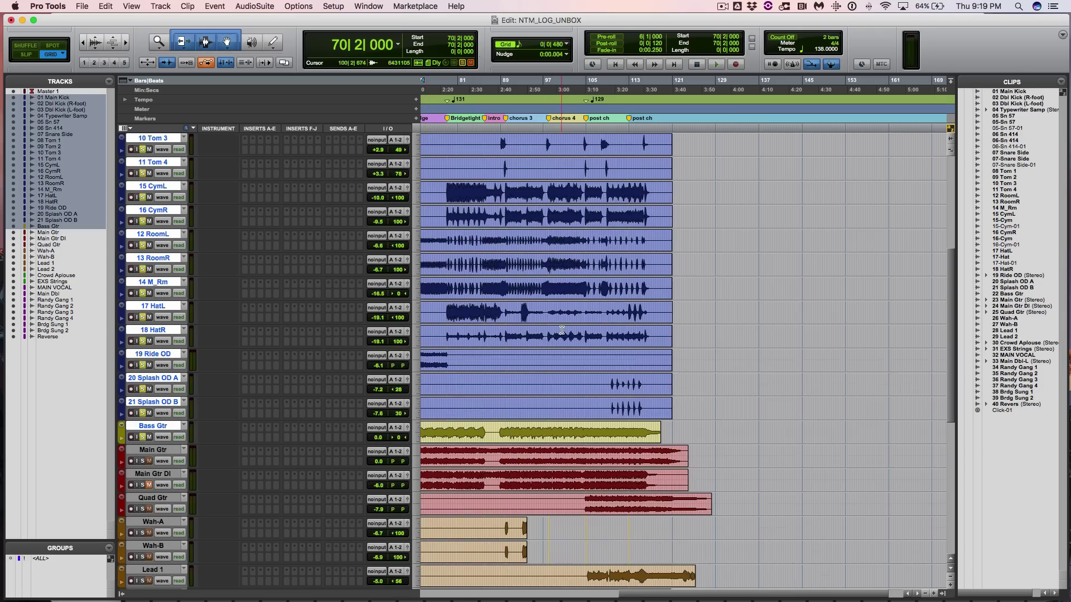
Play the soloed drums and bass from 87|3|000 in the intro leading into chorus 3
scroll(561, 331, up, 3)
scroll(561, 330, down, 3)
click(493, 185)
key(space)
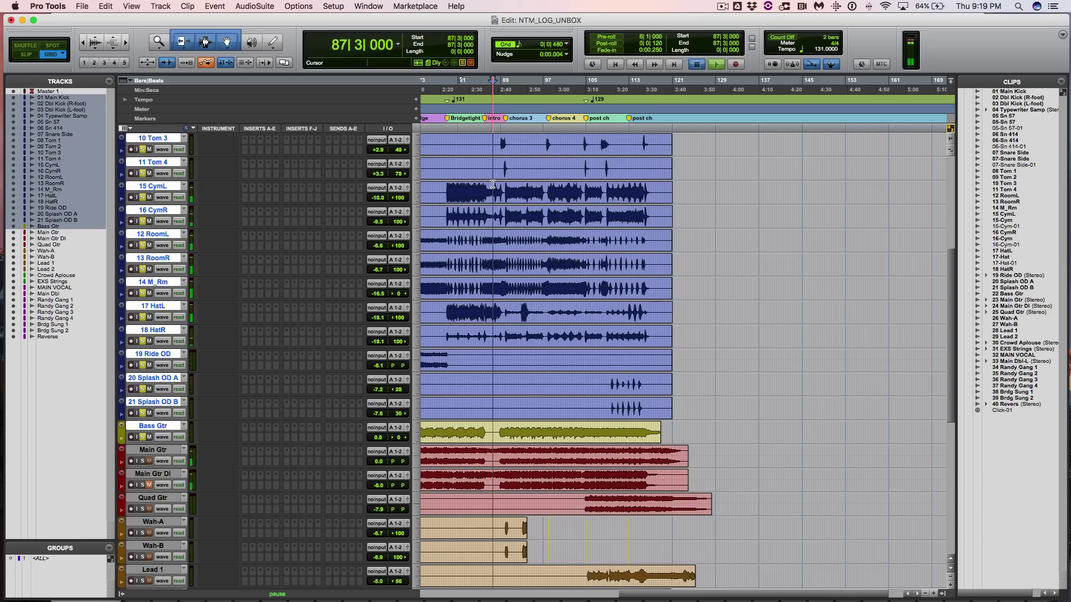
key(super+bracketright)
scroll(509, 371, down, 3)
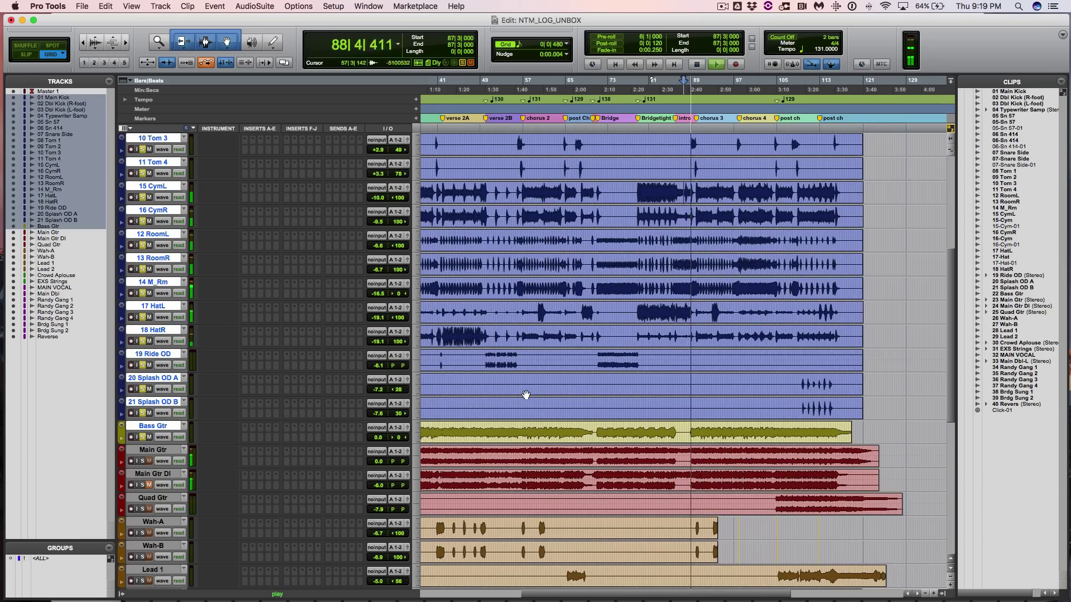
Play the soloed drums and bass from 71|1|000 through the bridge into chorus 3
click(598, 423)
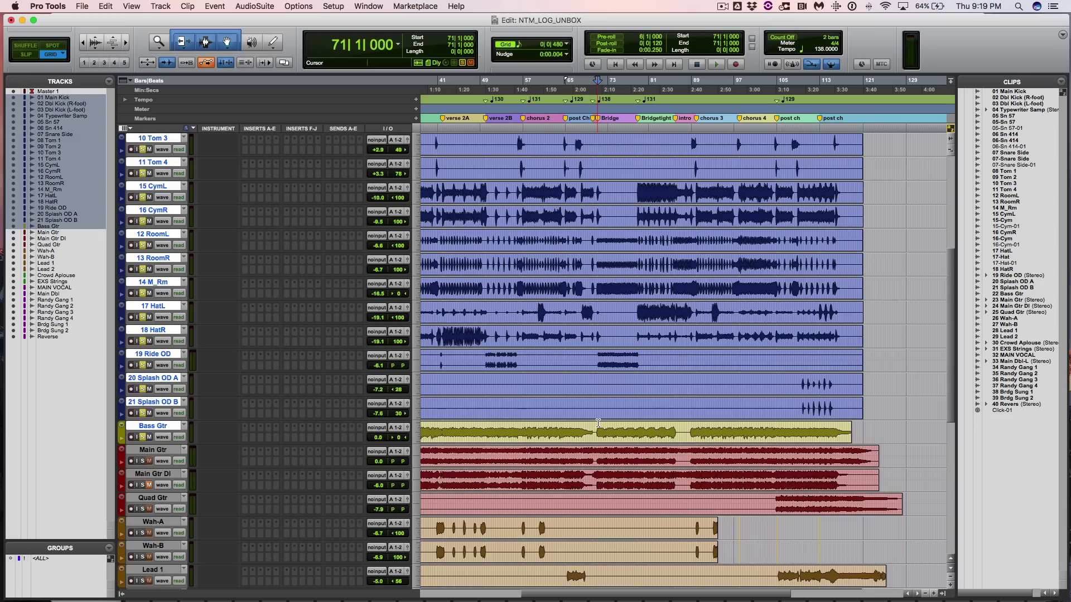
key(space)
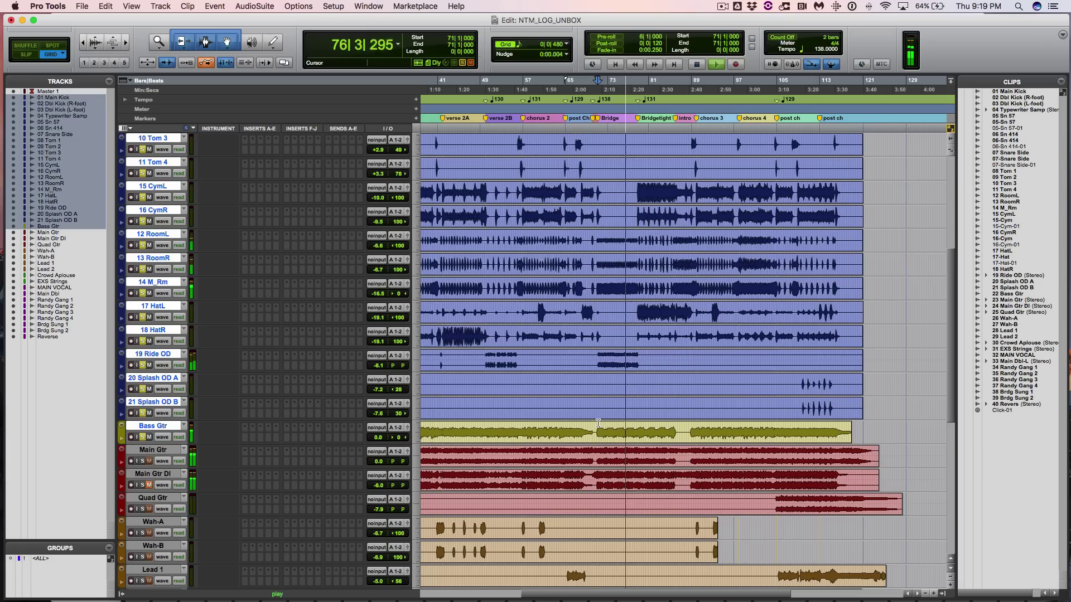
key(space)
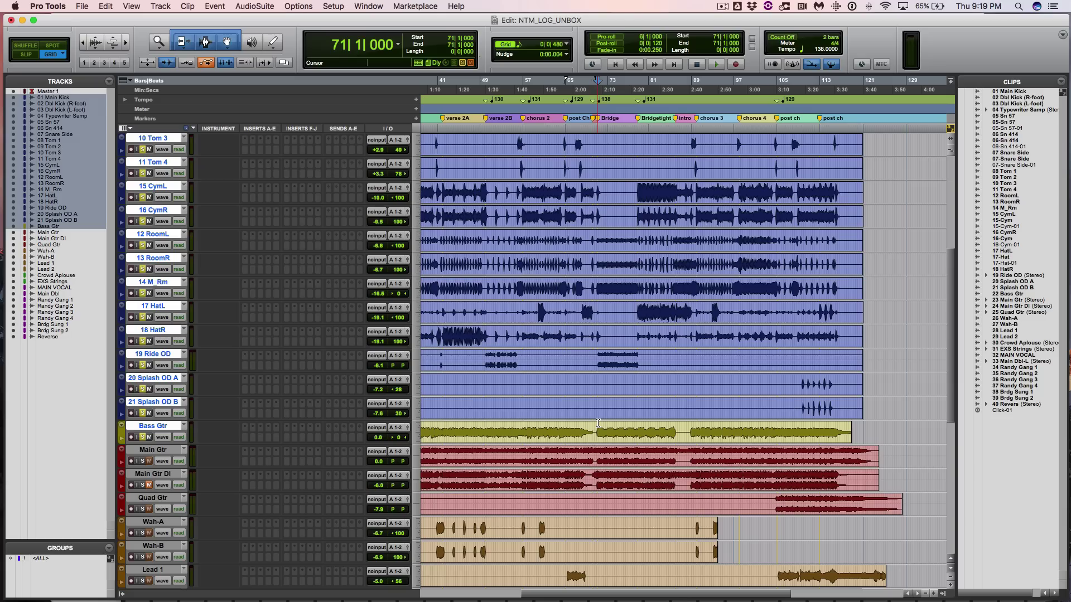
key(space)
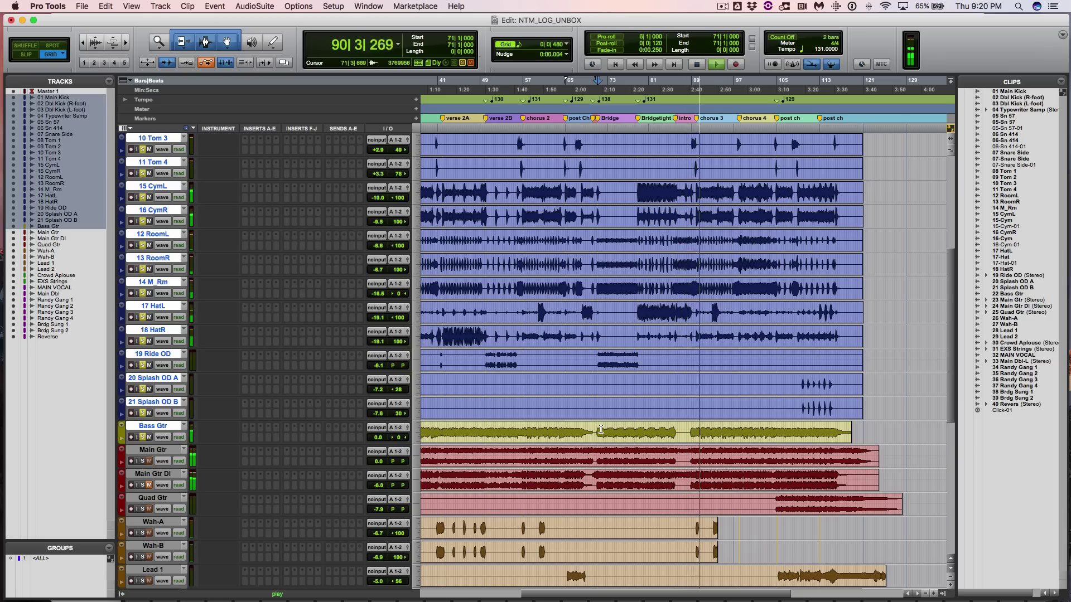
key(space)
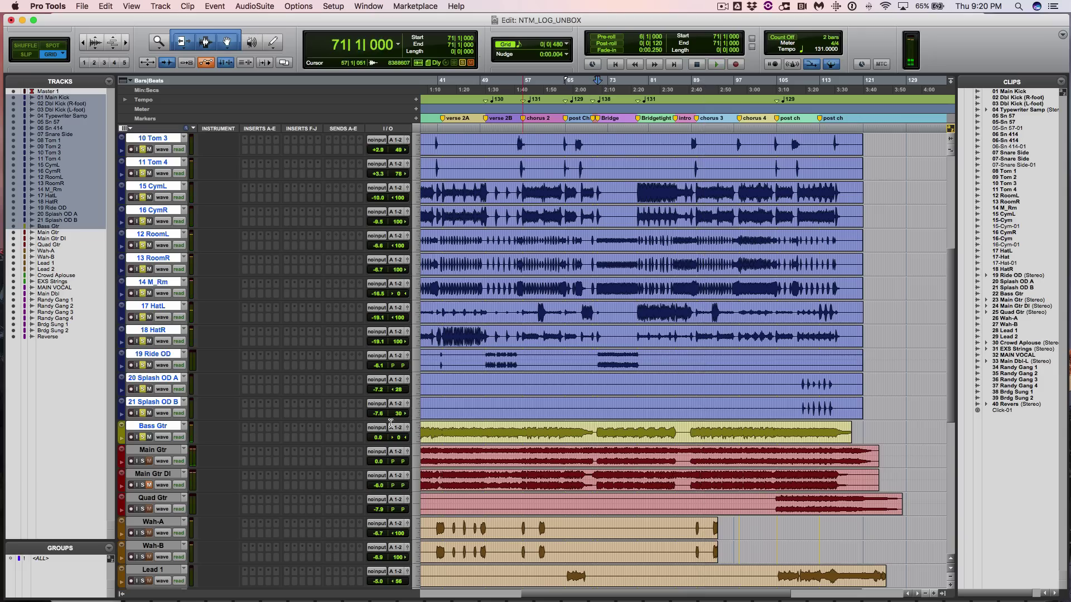
Enlarge the track heights, and replace the drum and bass solos with a solo on Main Gtr
key(super+bracketleft)
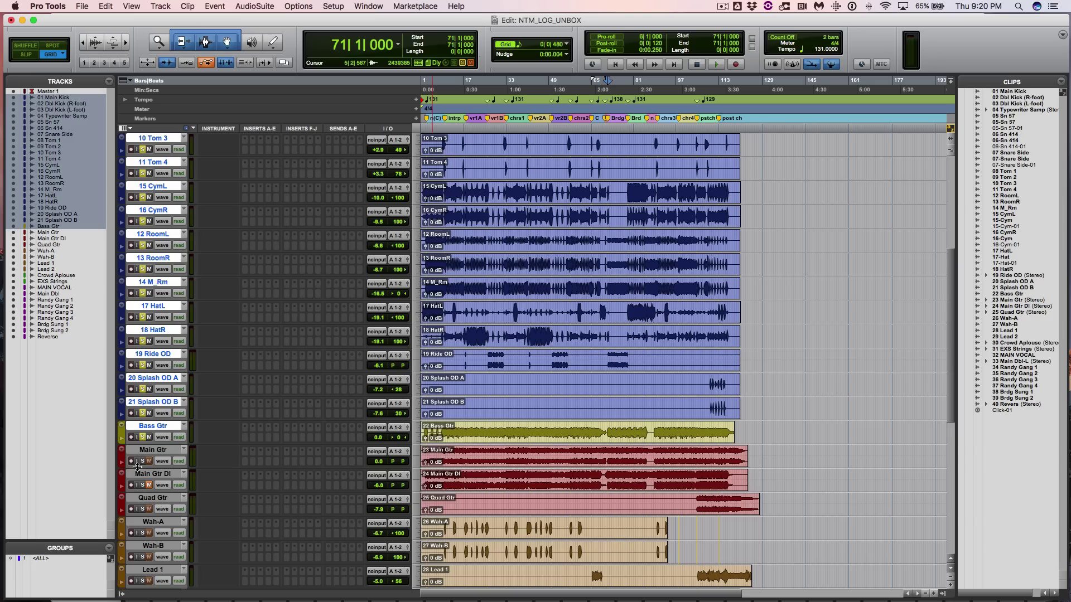
key(super+alt+bracketright)
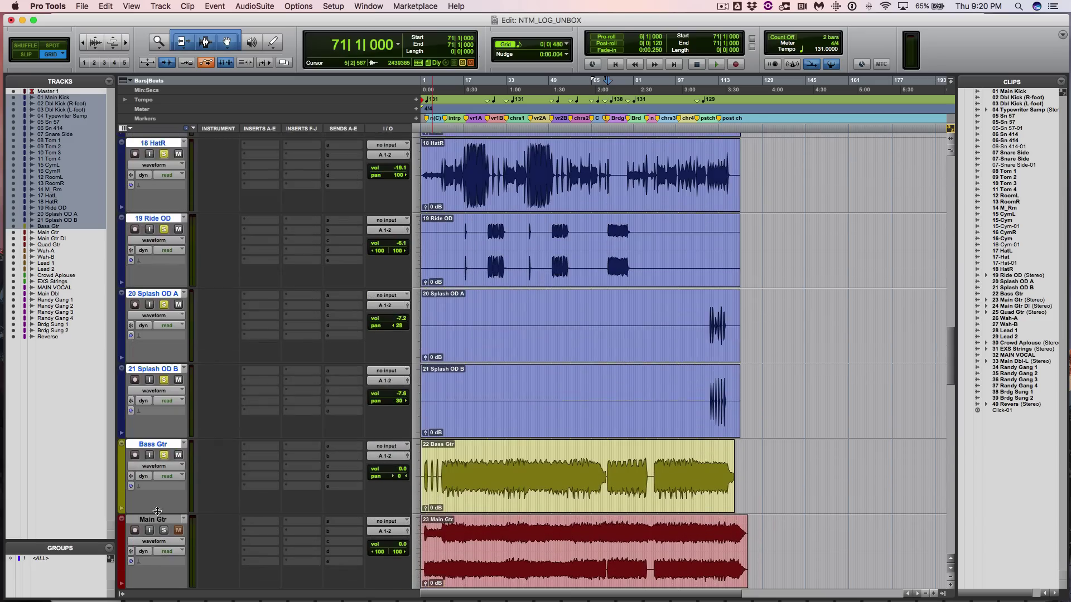
scroll(485, 440, down, 4)
scroll(504, 433, up, 1)
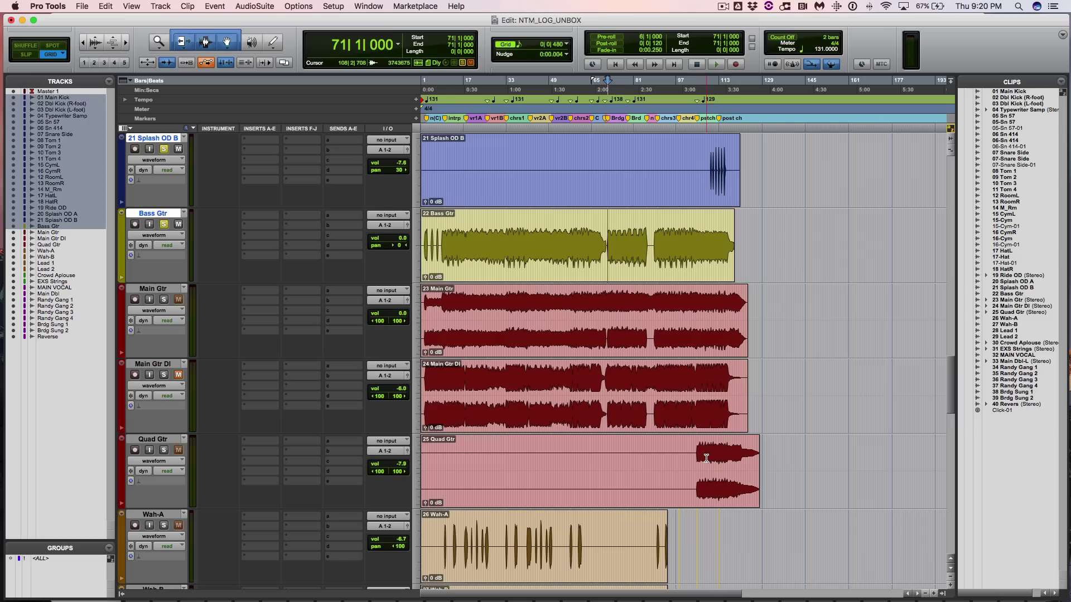
alt+click(163, 224)
click(164, 301)
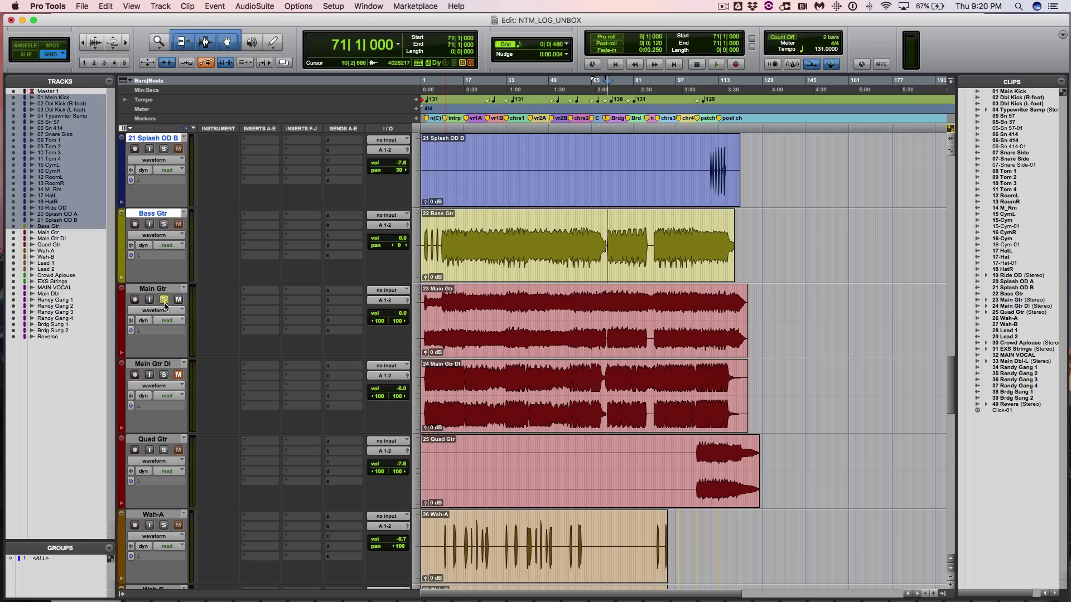
Audition the soloed Main Gtr from 2|2|480 in the opening intro (Ch) section and stop playback
click(430, 296)
key(super+bracketright)
key(super+bracketright)
key(super+bracketright)
key(space)
key(space)
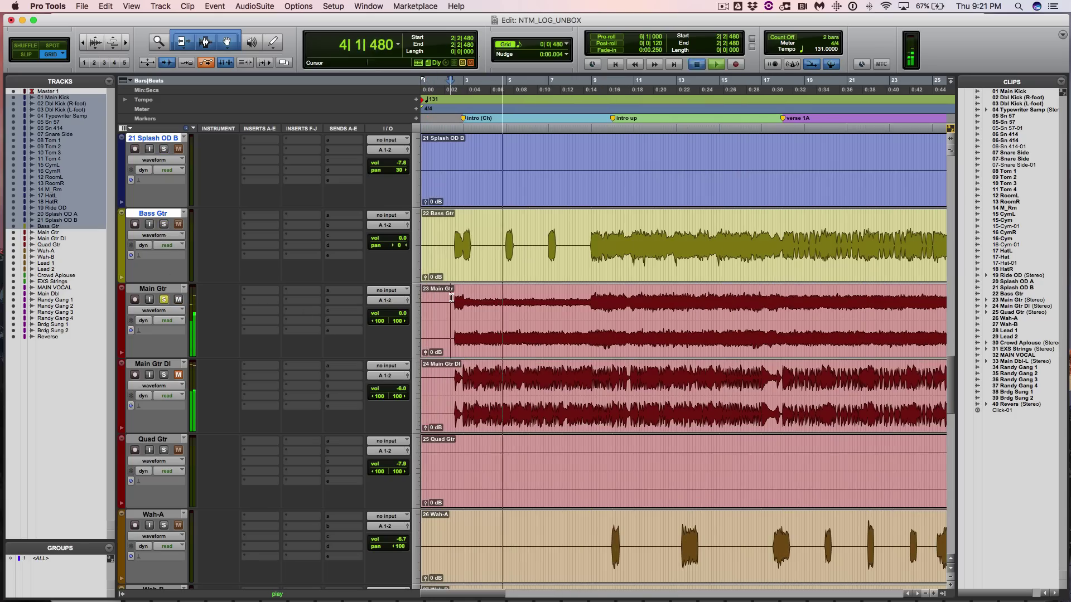
click(451, 298)
key(space)
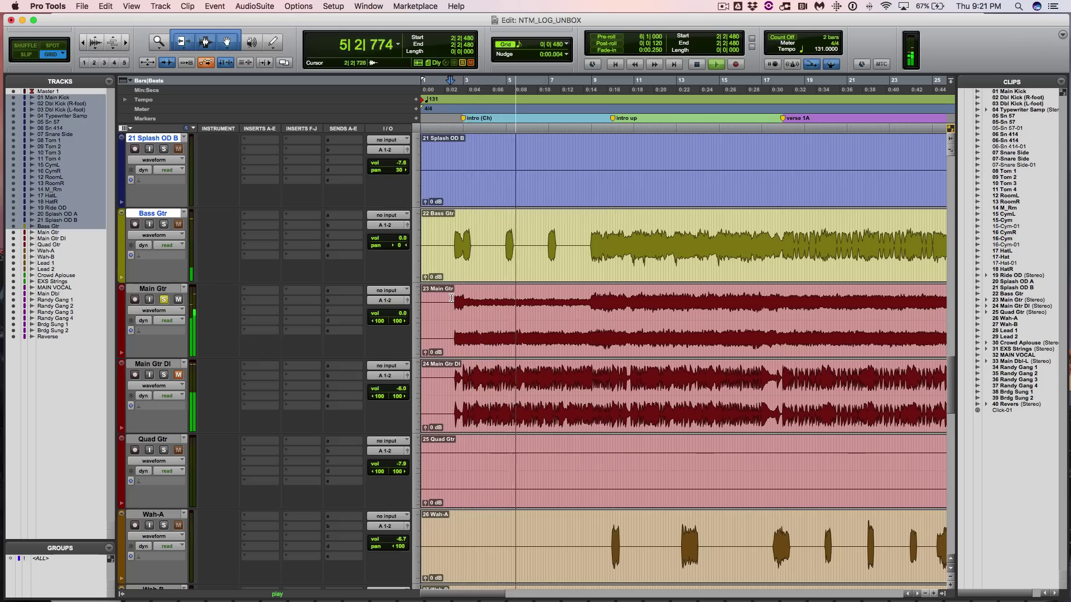
key(space)
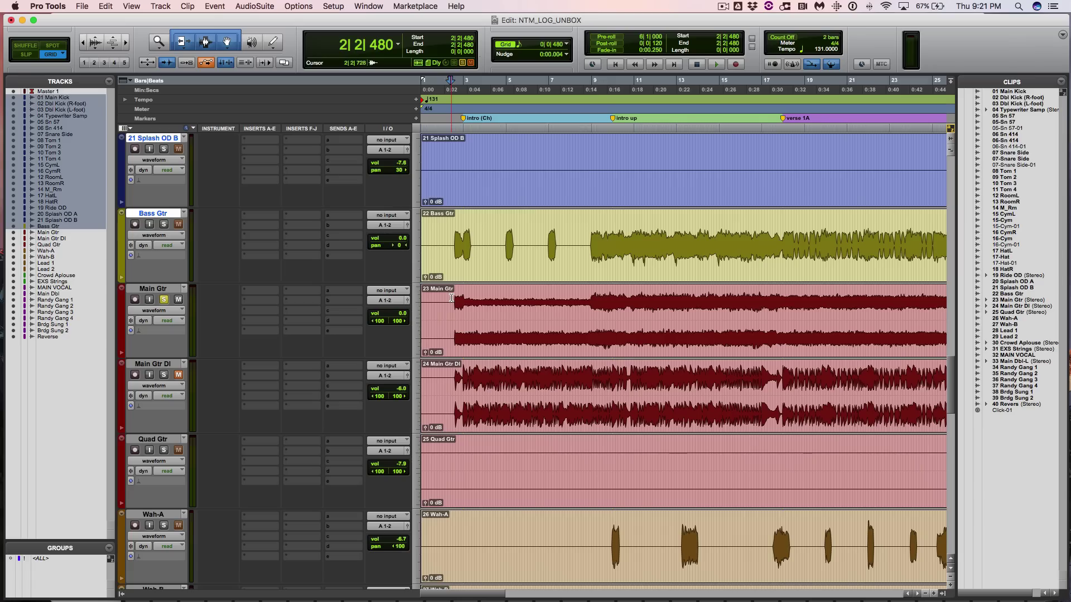
Play Main Gtr from 2|2|480 through the intro into verse 1A, and add Bass Gtr to the solo
key(space)
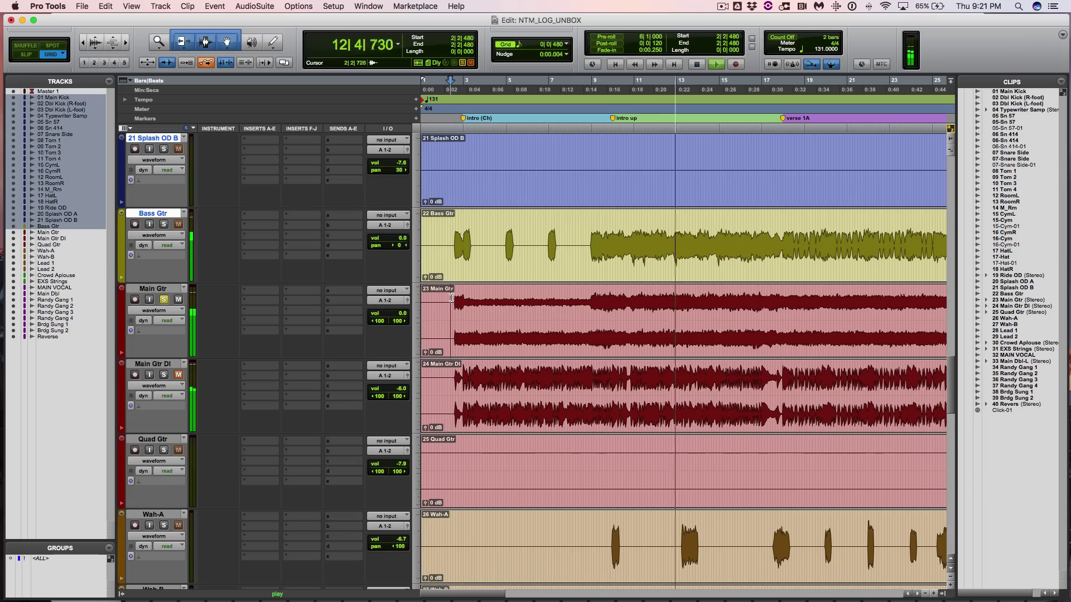
key(super+bracketleft)
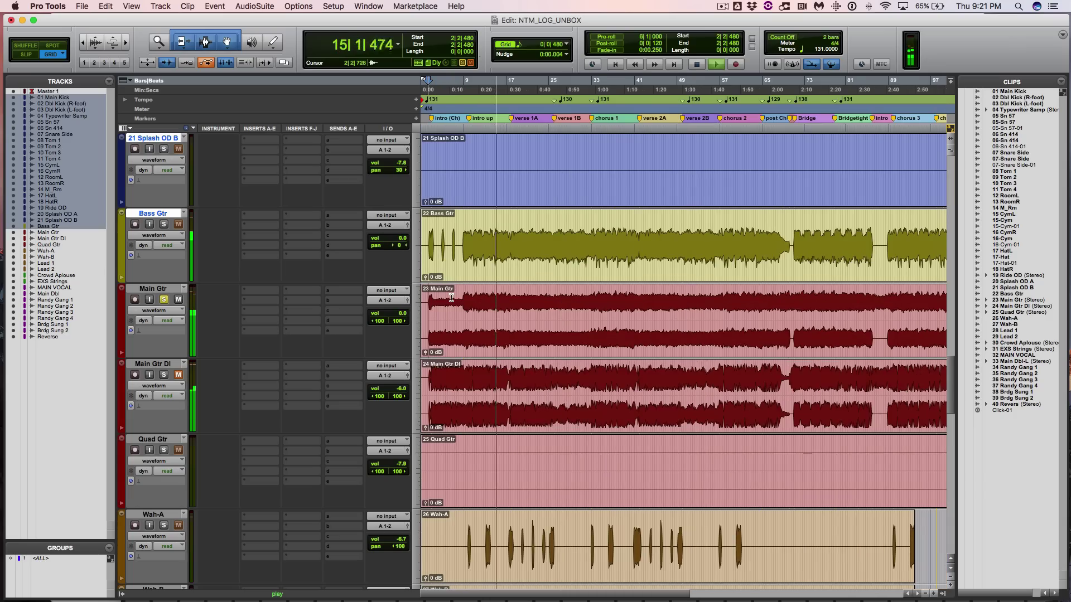
key(super+bracketleft)
key(super+bracketleft)
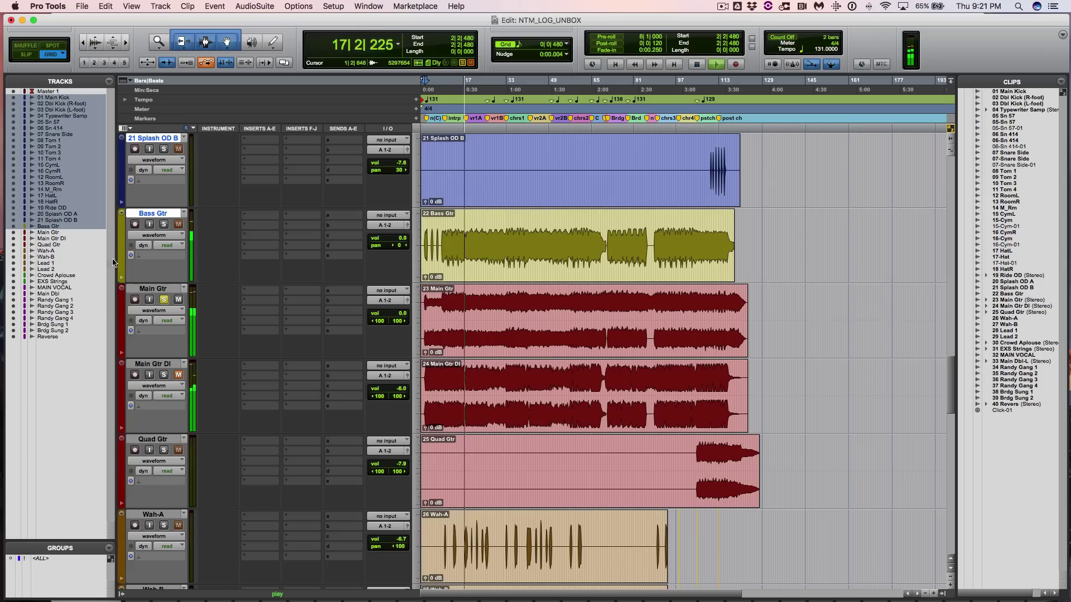
click(164, 224)
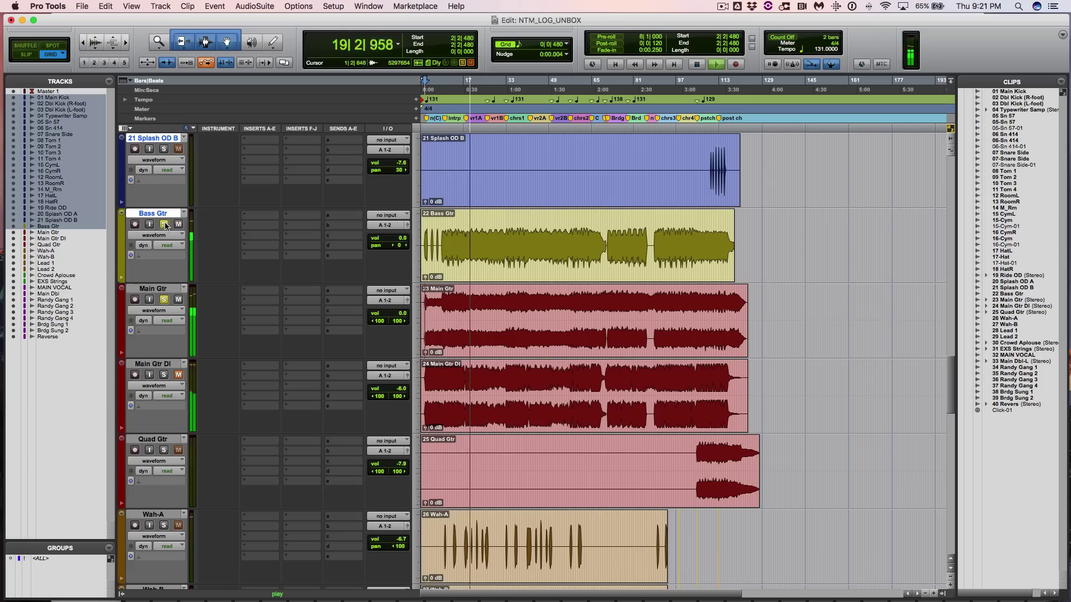
Stop playback and add all the selected drum tracks to the solo with Bass Gtr and Main Gtr
key(space)
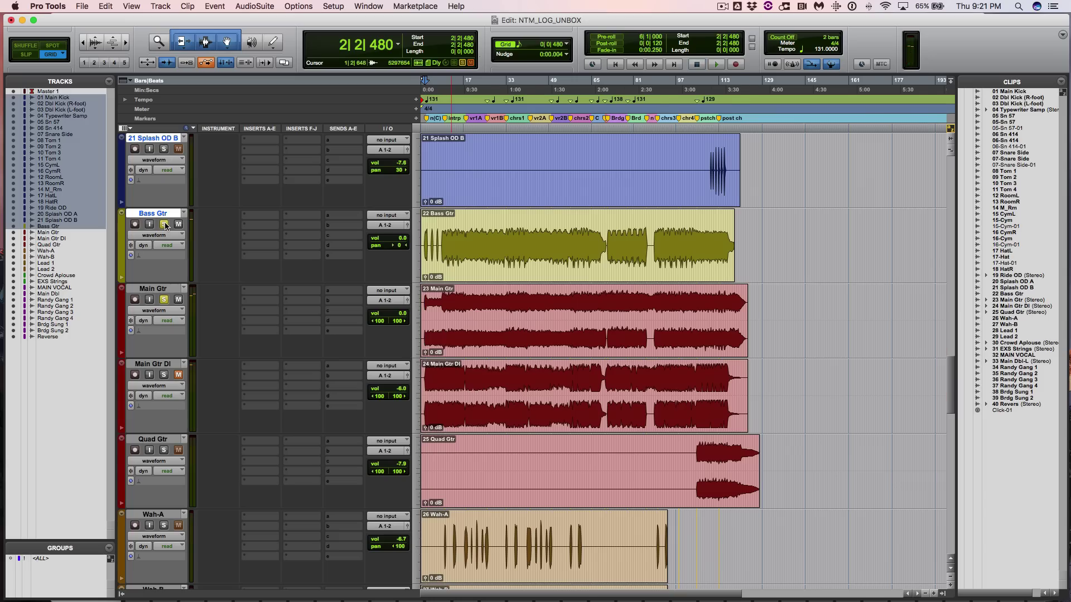
key(t)
key(t)
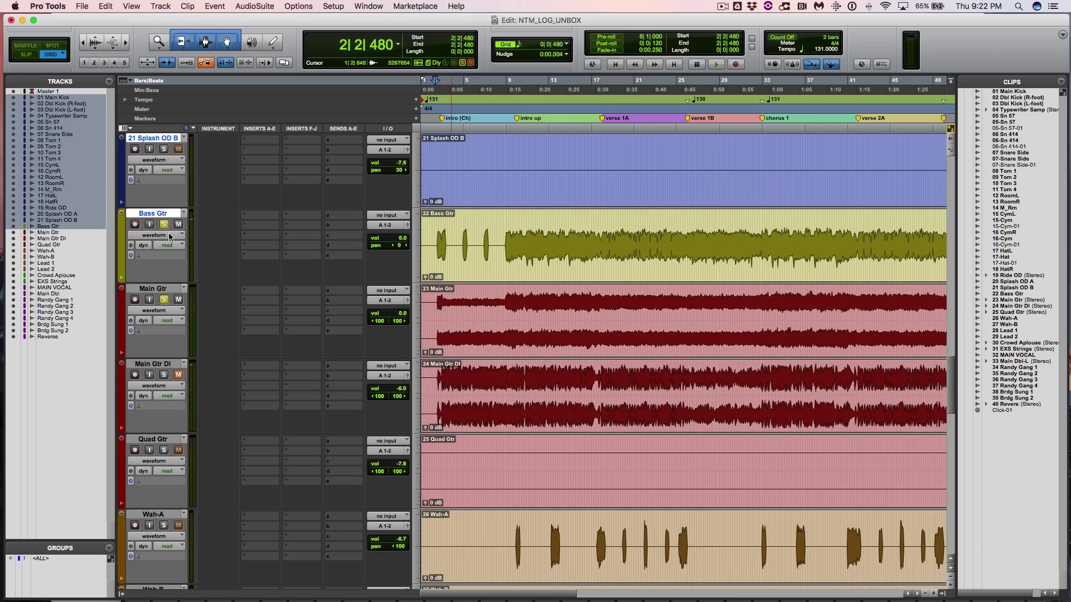
scroll(169, 237, up, 10)
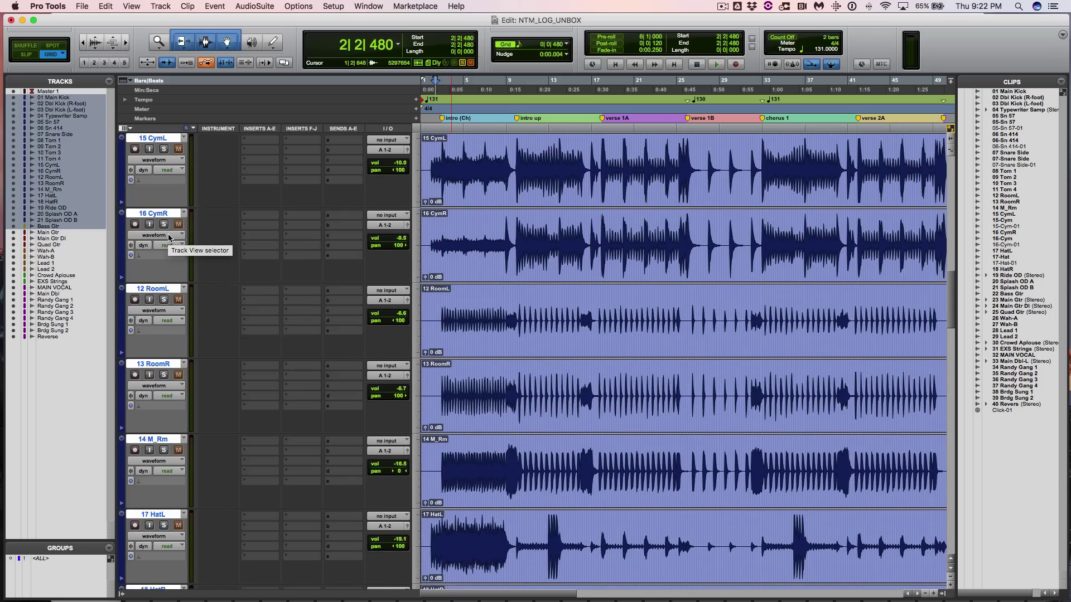
scroll(169, 237, up, 7)
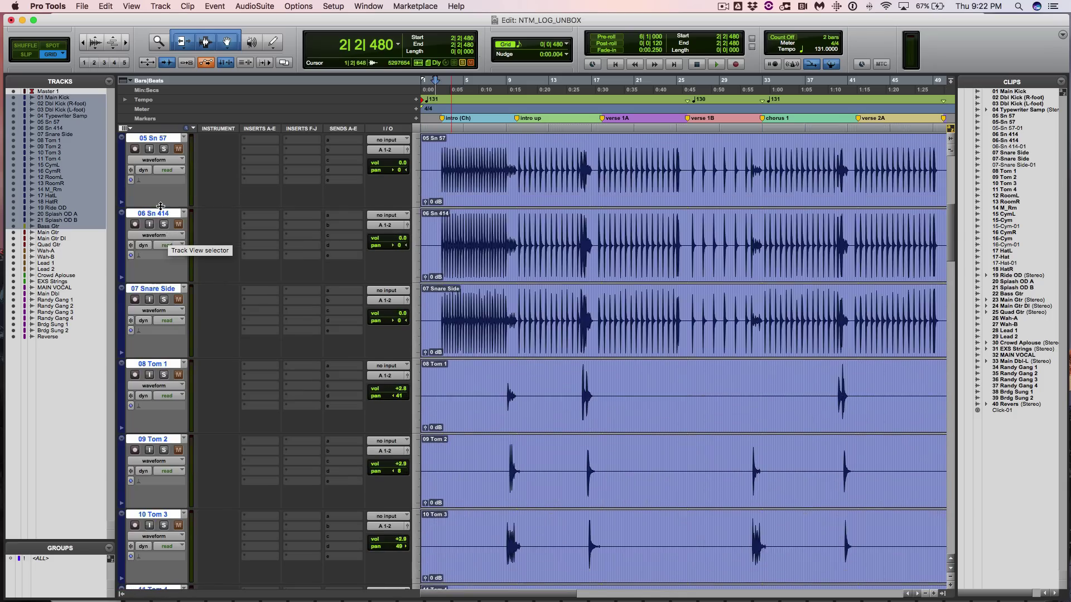
scroll(161, 207, up, 4)
click(165, 225)
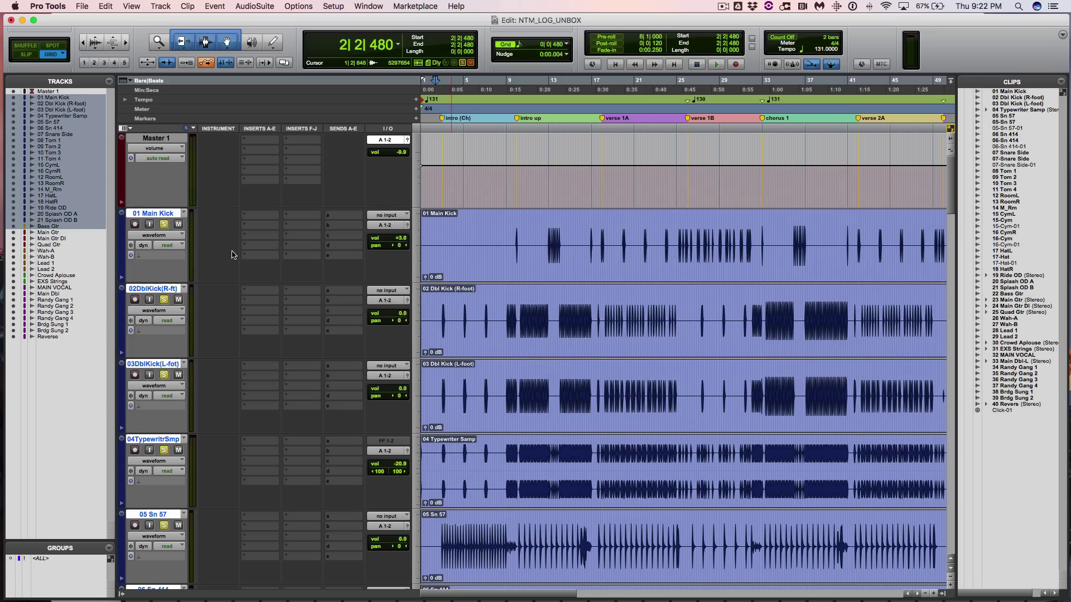
Place the edit cursor at 70|1|480, just before the Bridge, and audition the soloed drums, bass and Main Gtr
scroll(529, 349, down, 12)
scroll(528, 349, down, 6)
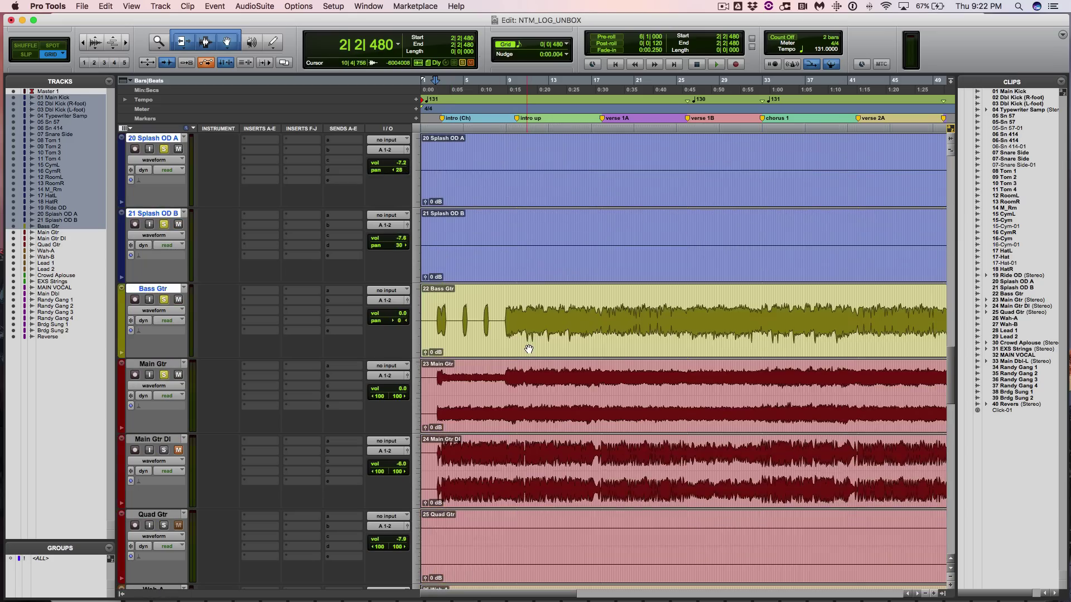
scroll(529, 349, up, 1)
key(super+bracketleft)
key(super+bracketleft)
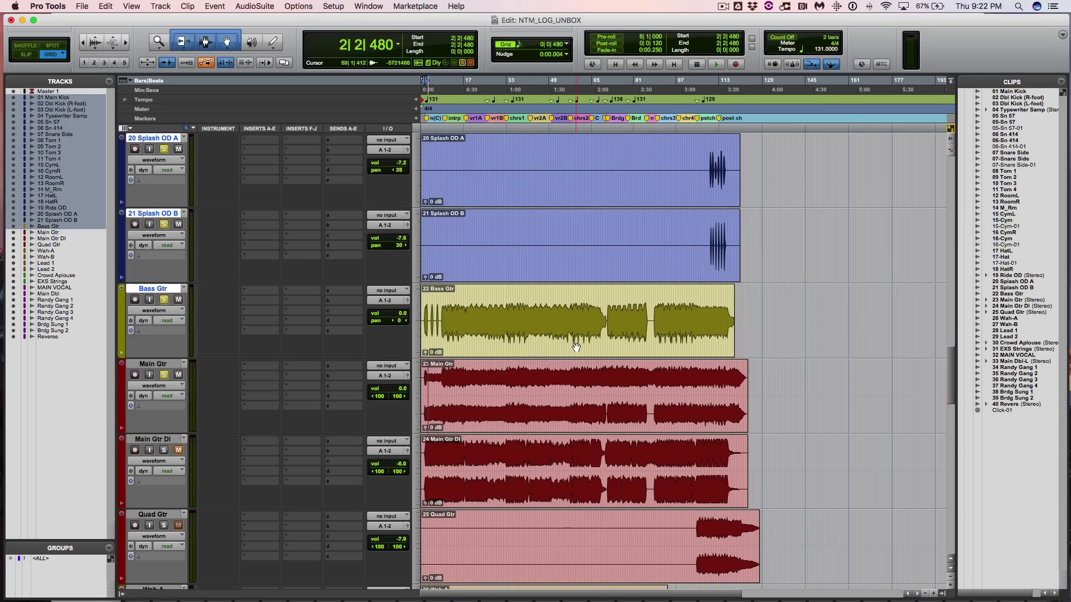
click(607, 316)
key(super+bracketright)
key(super+bracketright)
key(super+bracketright)
key(super+bracketright)
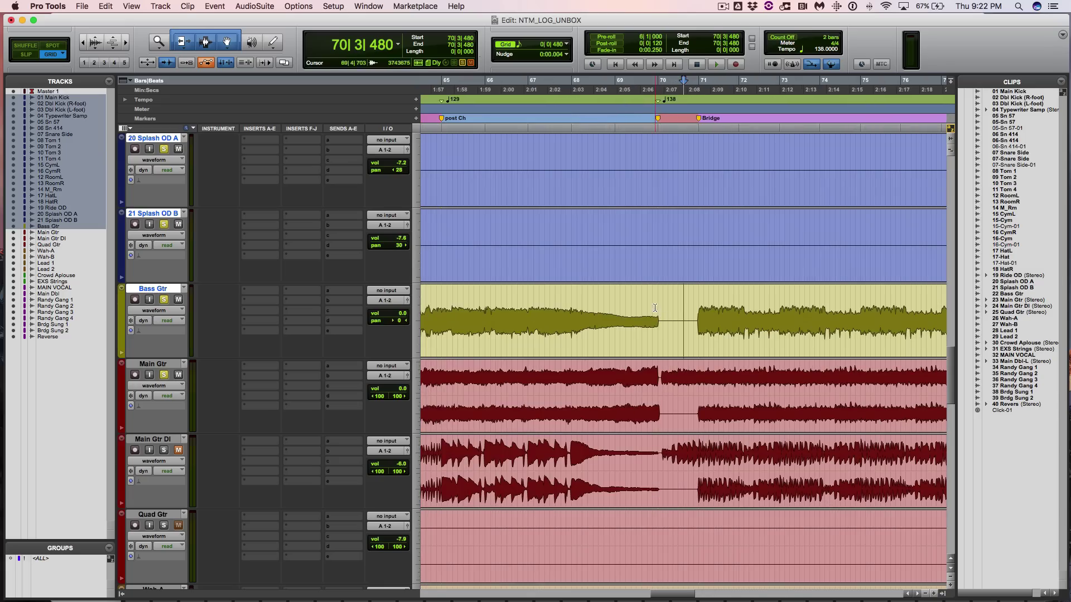
click(662, 307)
key(space)
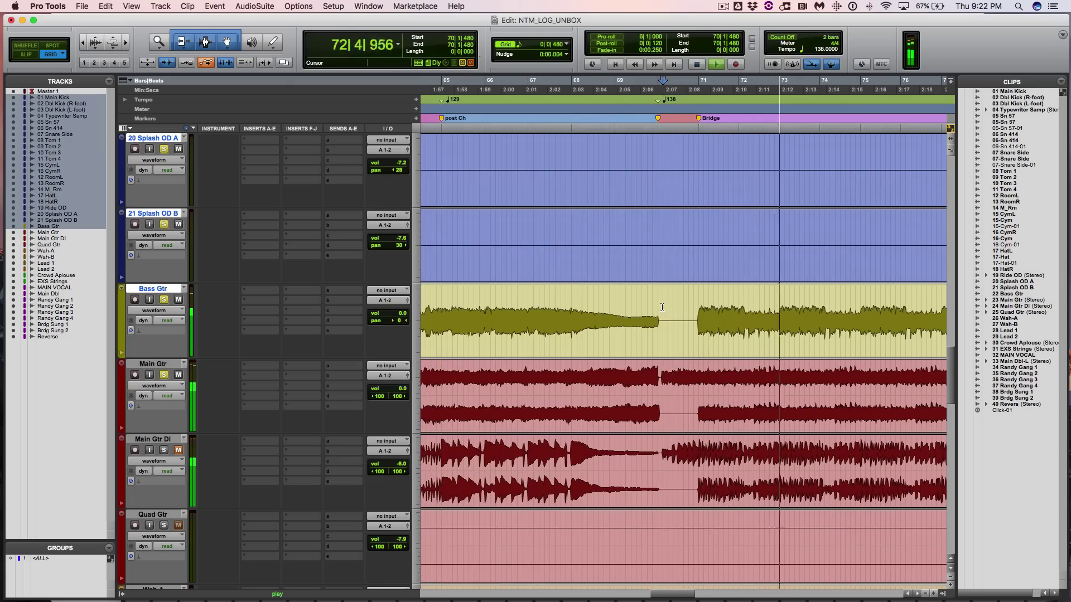
key(super+bracketleft)
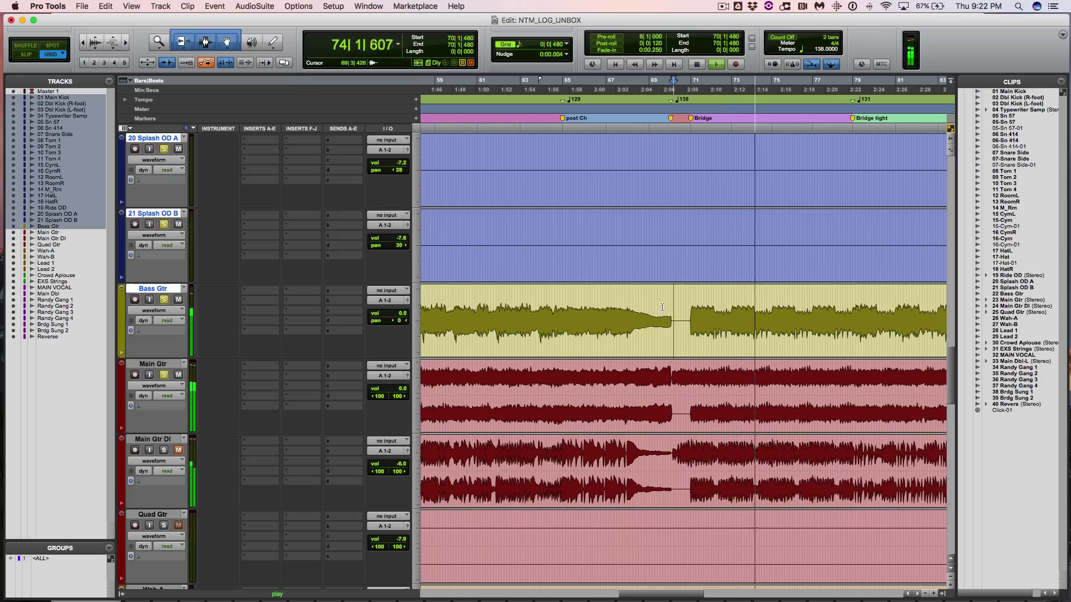
key(space)
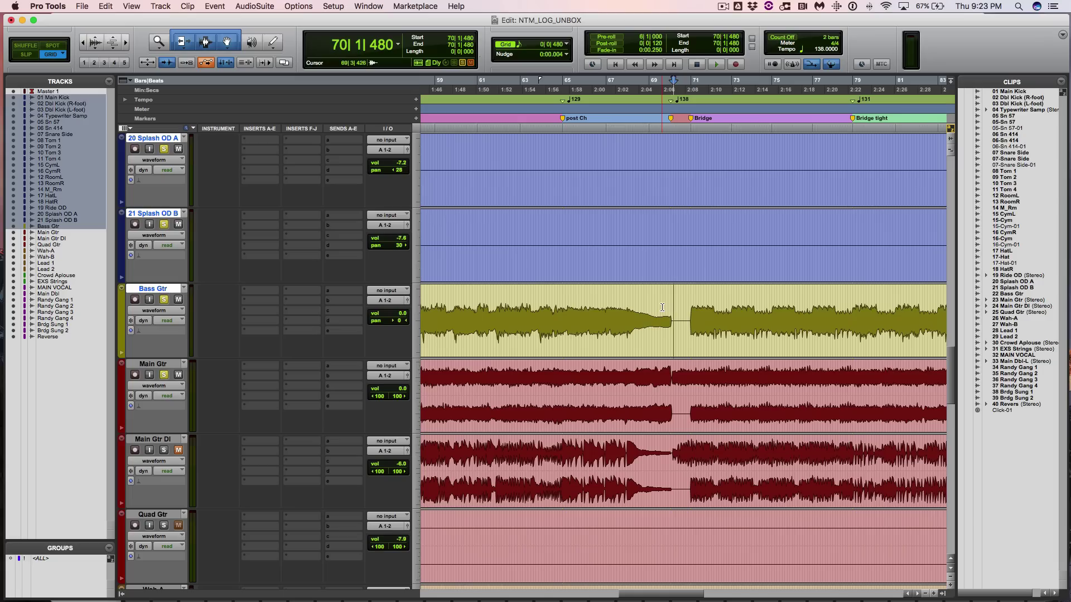
Replay the soloed tracks from 70|1|480 through the Bridge and Bridge tight sections, stopping after about 86|4
key(space)
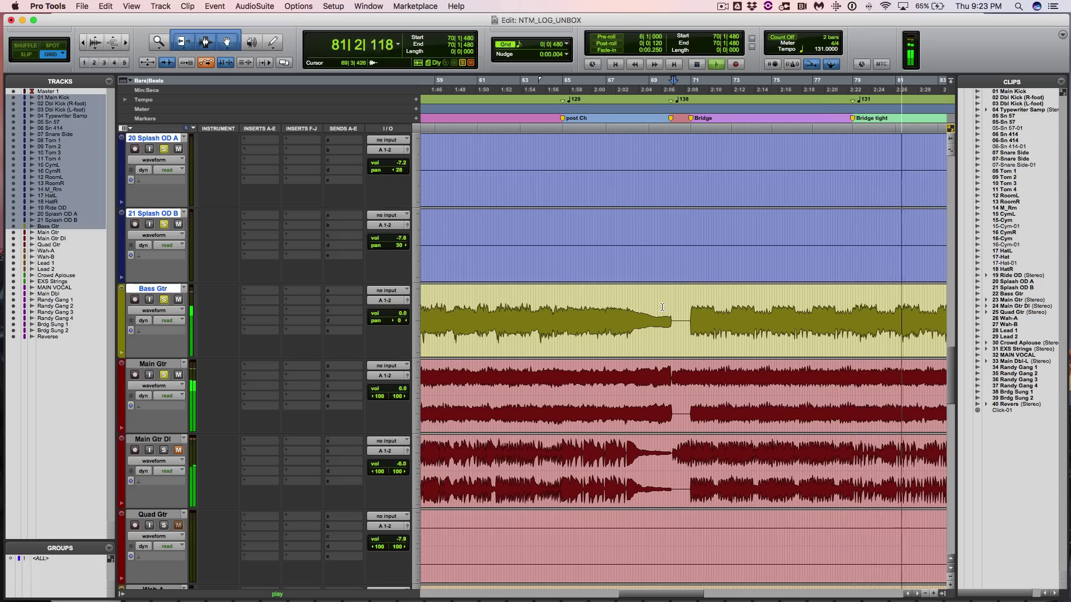
key(super+bracketleft)
key(super+bracketleft)
key(super+bracketleft)
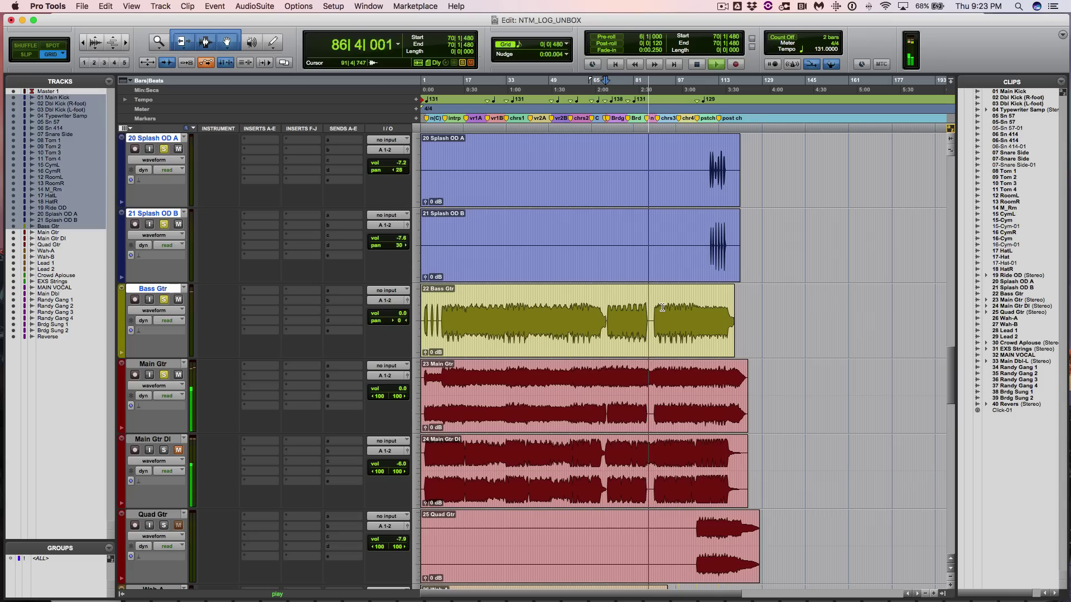
key(space)
Clear the solos on the drums, Bass Gtr and Main Gtr
scroll(662, 307, down, 3)
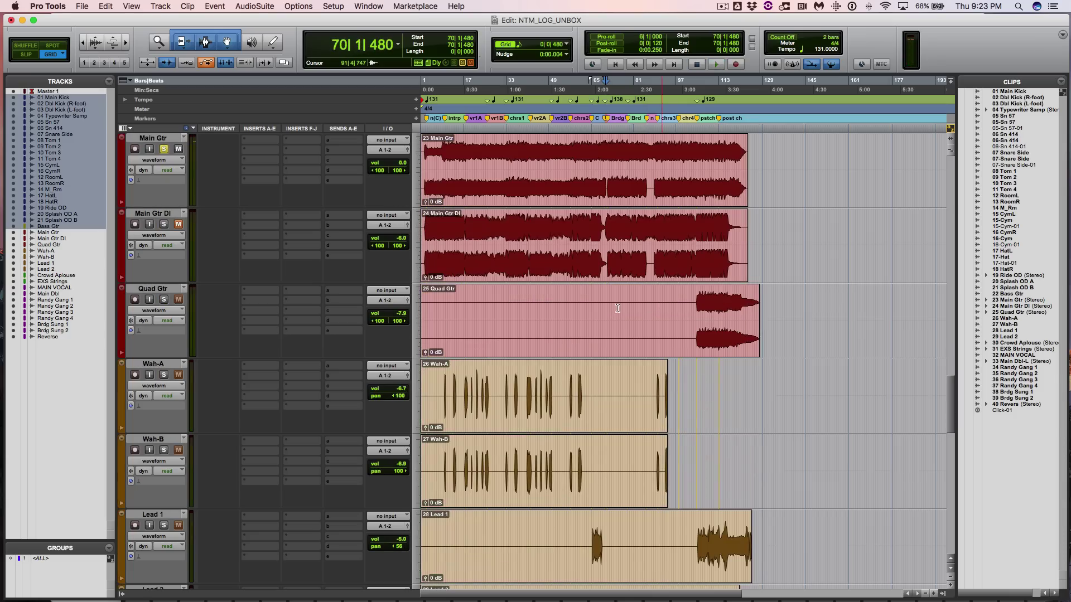
click(163, 150)
scroll(554, 359, down, 4)
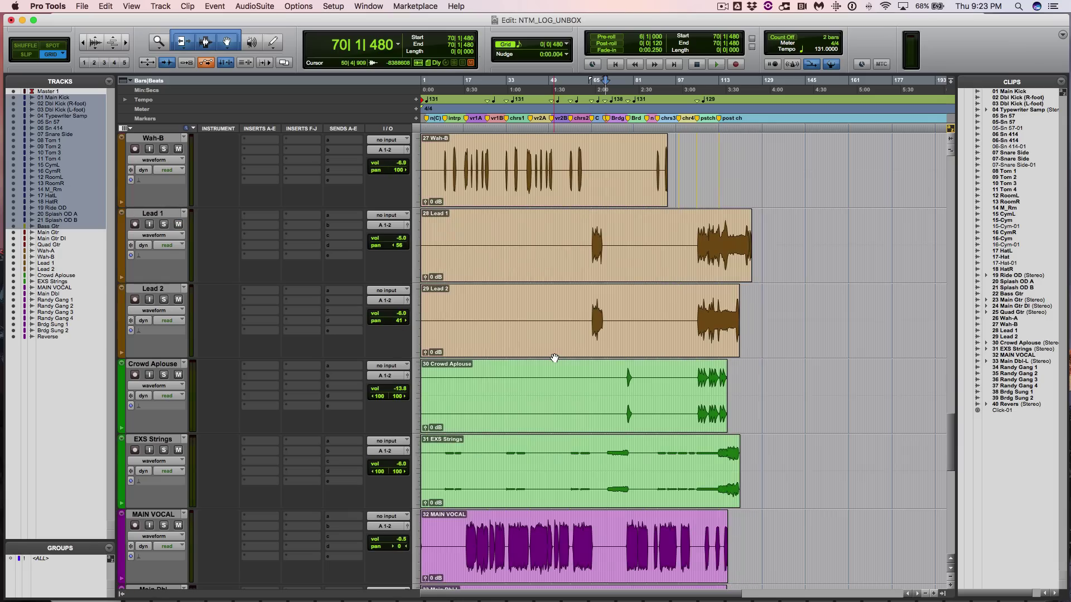
Place the edit cursor at 10|1|000 on the first wah phrase, and solo Wah-A and Wah-B
scroll(554, 358, up, 2)
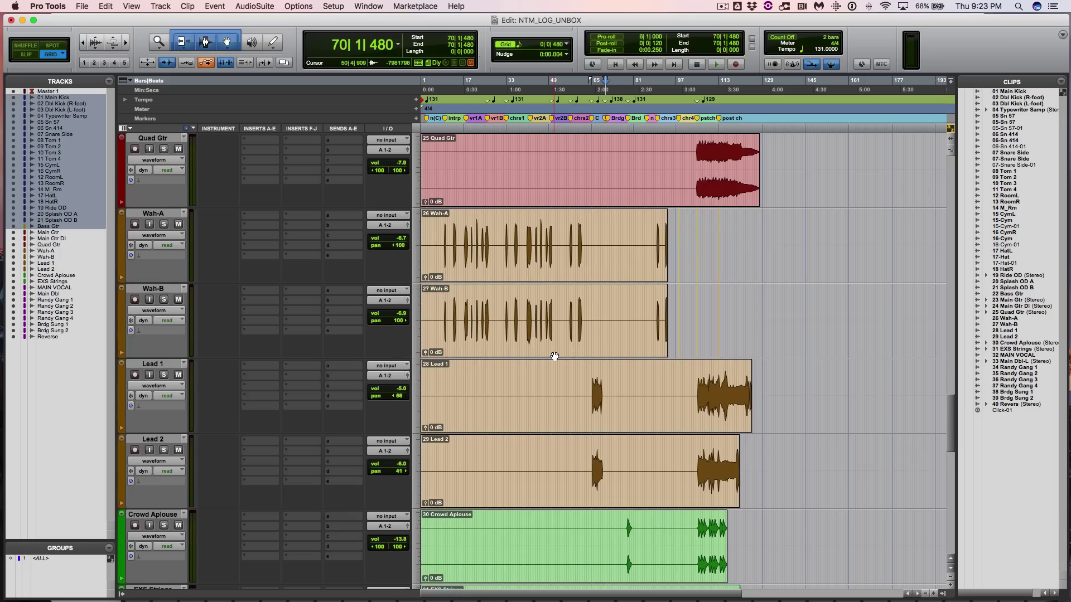
click(445, 235)
key(super+bracketright)
key(super+bracketright)
key(super+bracketright)
key(super+bracketright)
key(super+bracketright)
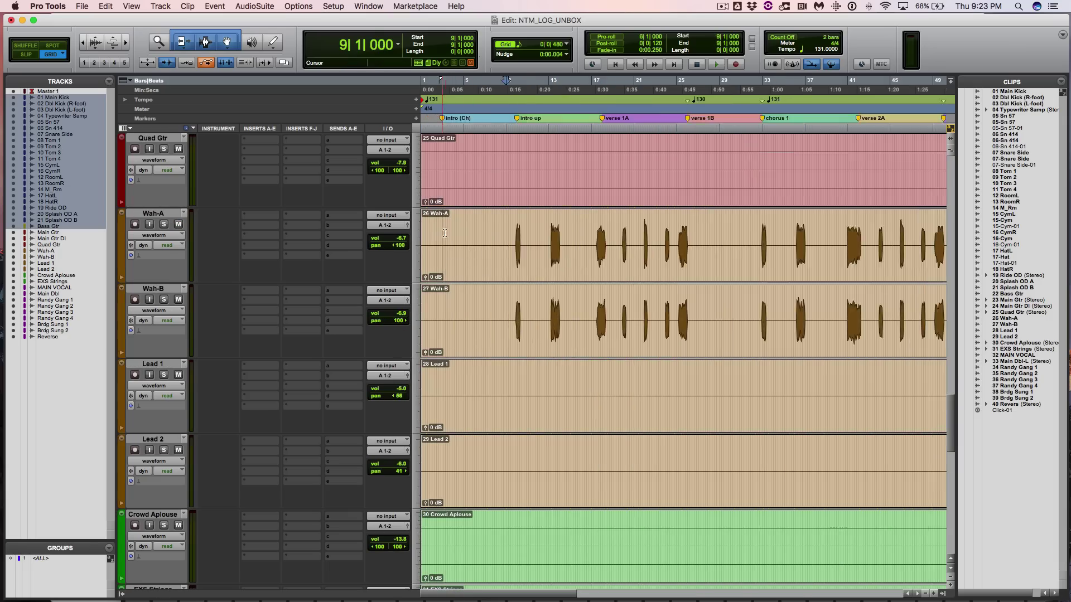
click(768, 237)
click(164, 224)
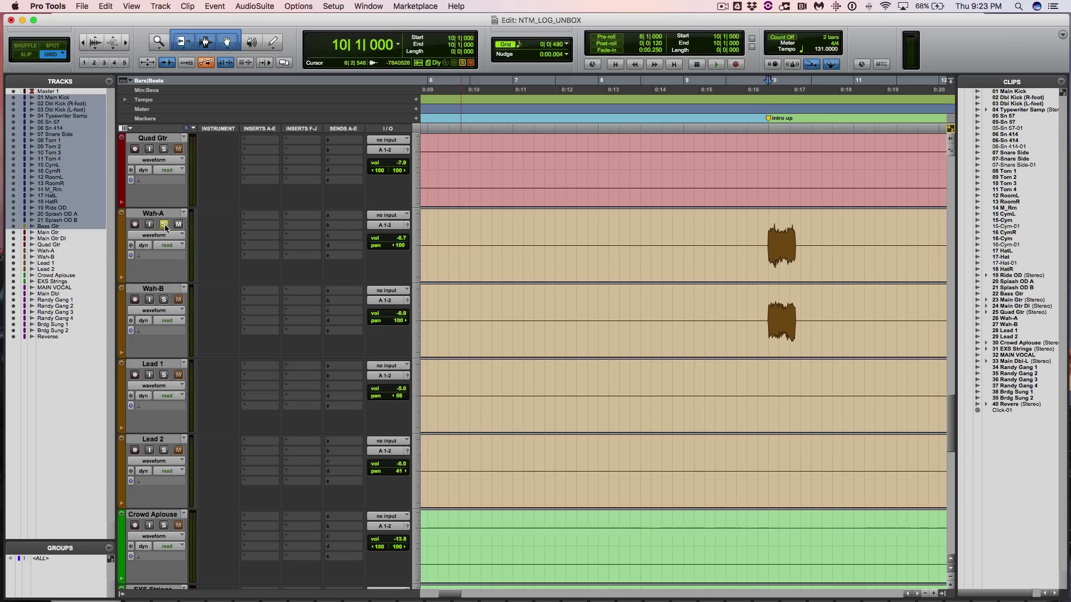
click(164, 300)
Audition the soloed wah guitar phrases at 10|1|000, 13|2|000 and 17|3|480, and stop playback
key(space)
key(super+bracketleft)
key(super+bracketleft)
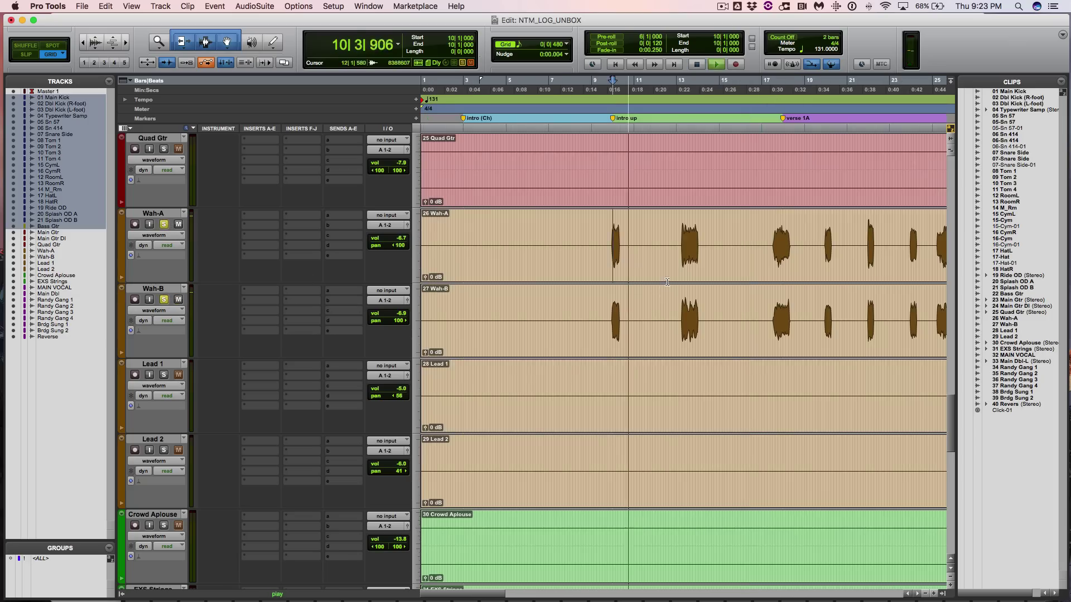
key(space)
click(683, 234)
key(space)
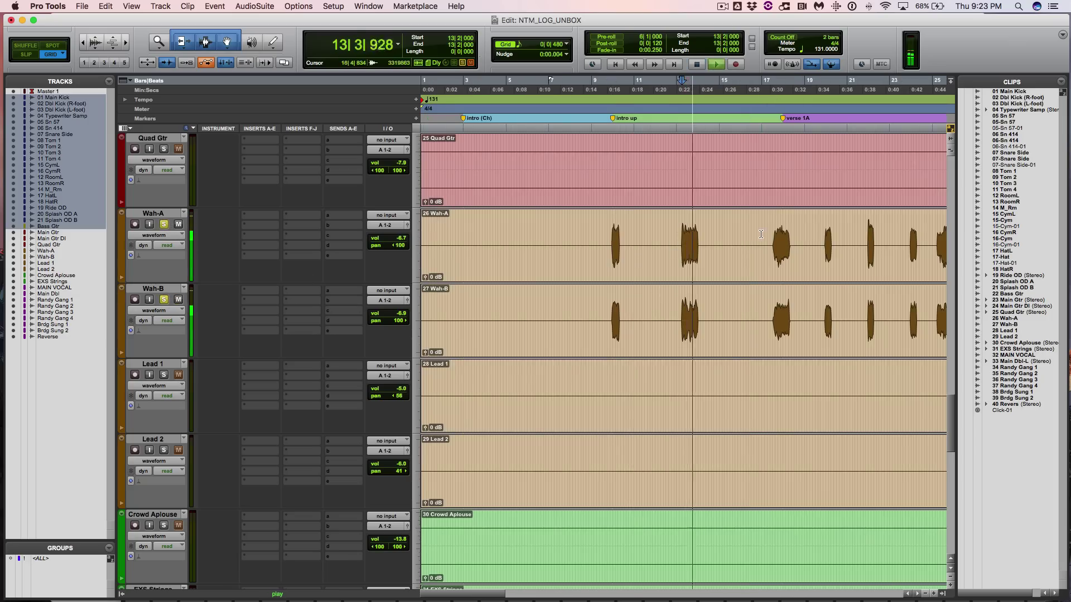
click(774, 240)
key(space)
key(super+bracketleft)
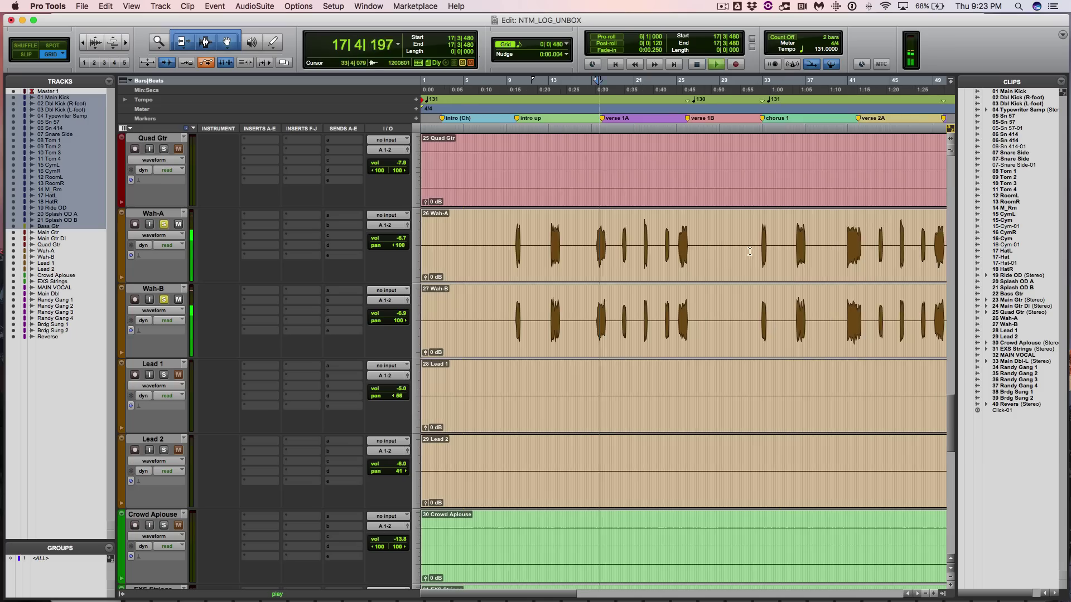
scroll(293, 339, up, 5)
key(space)
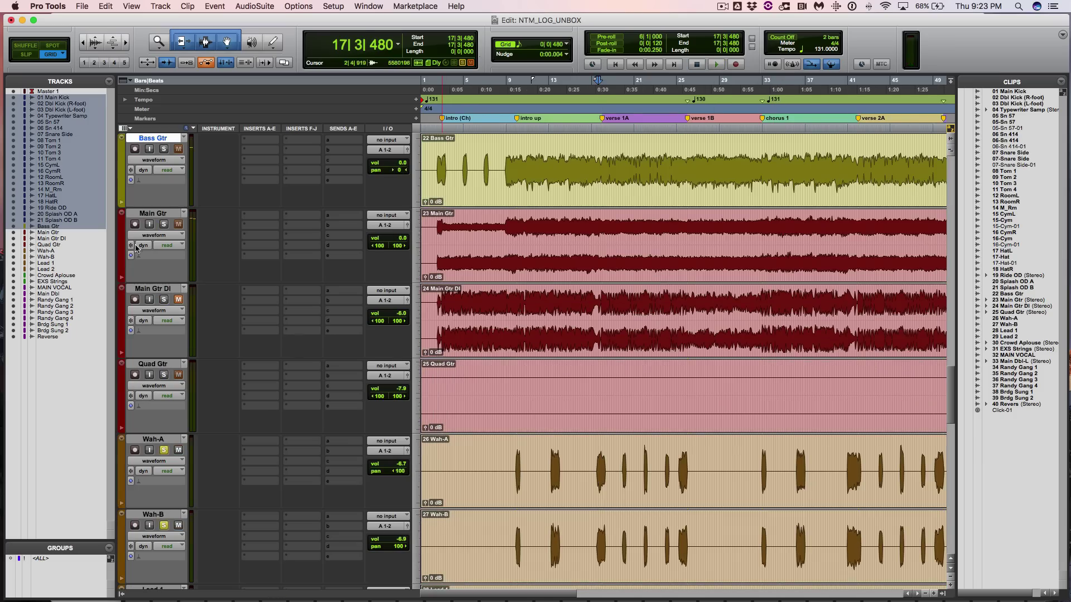
Add Bass Gtr and Main Gtr to the wah solo, and play from 9|1|480 into the intro up section
click(163, 149)
click(507, 458)
key(space)
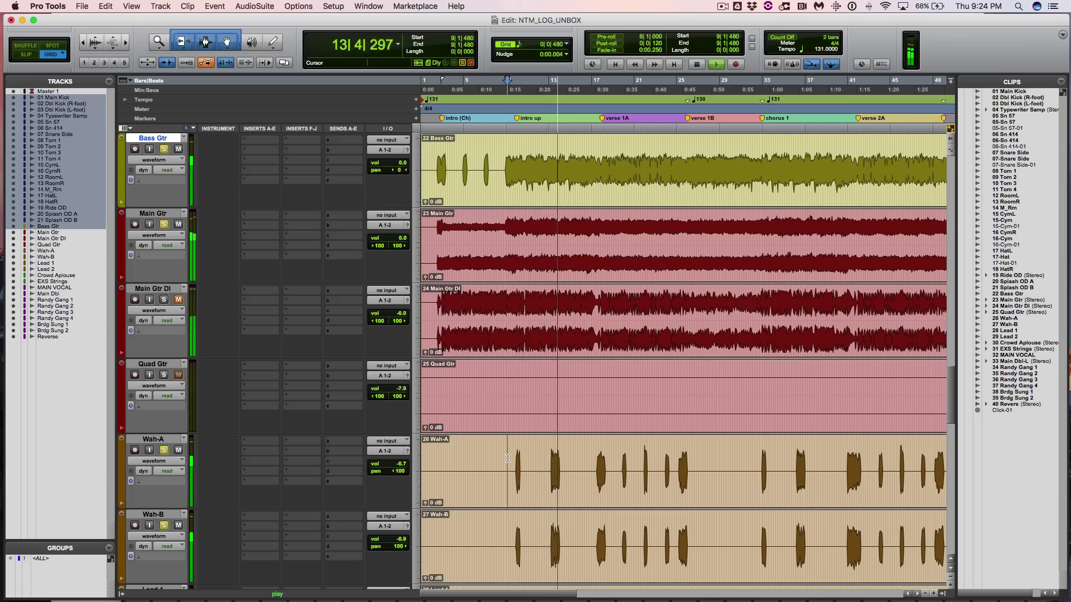
key(space)
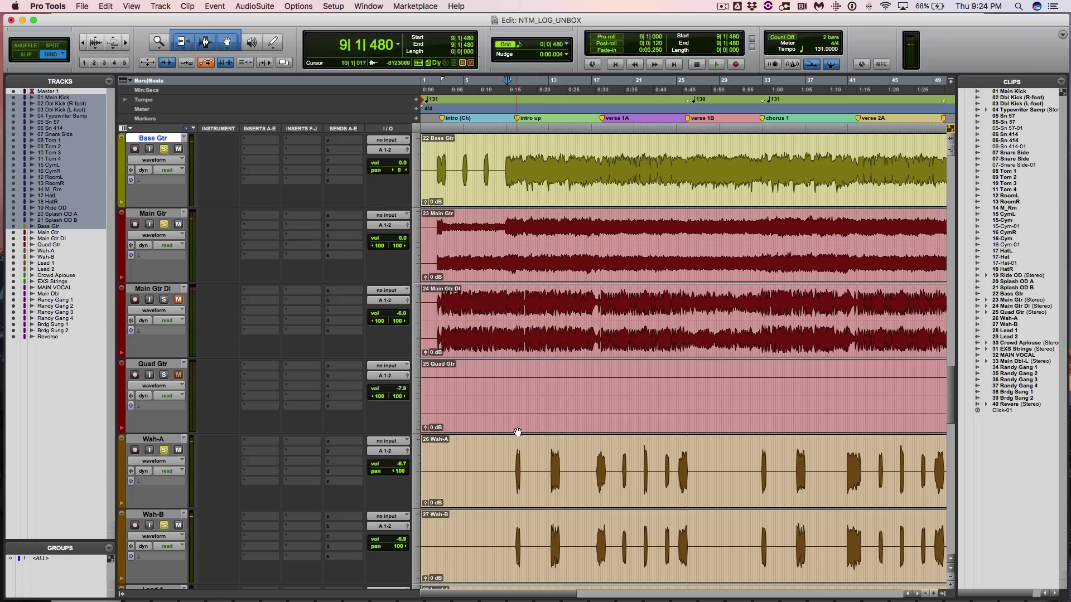
Unsolo Bass Gtr, Wah-A and Wah-B, and audition Main Gtr alone from 13|2|000
click(520, 162)
click(551, 456)
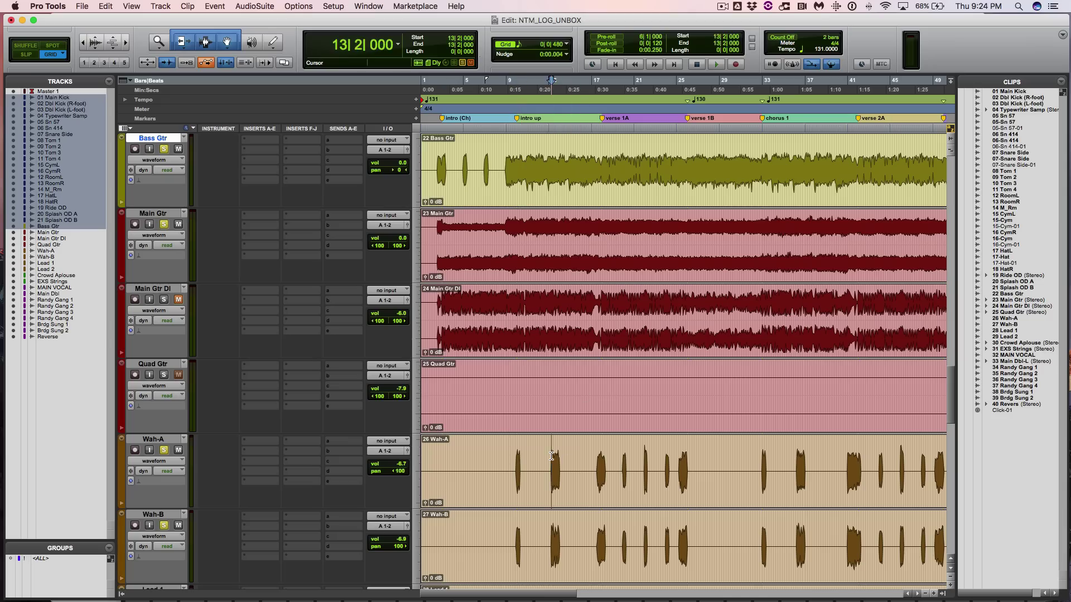
click(166, 150)
click(164, 450)
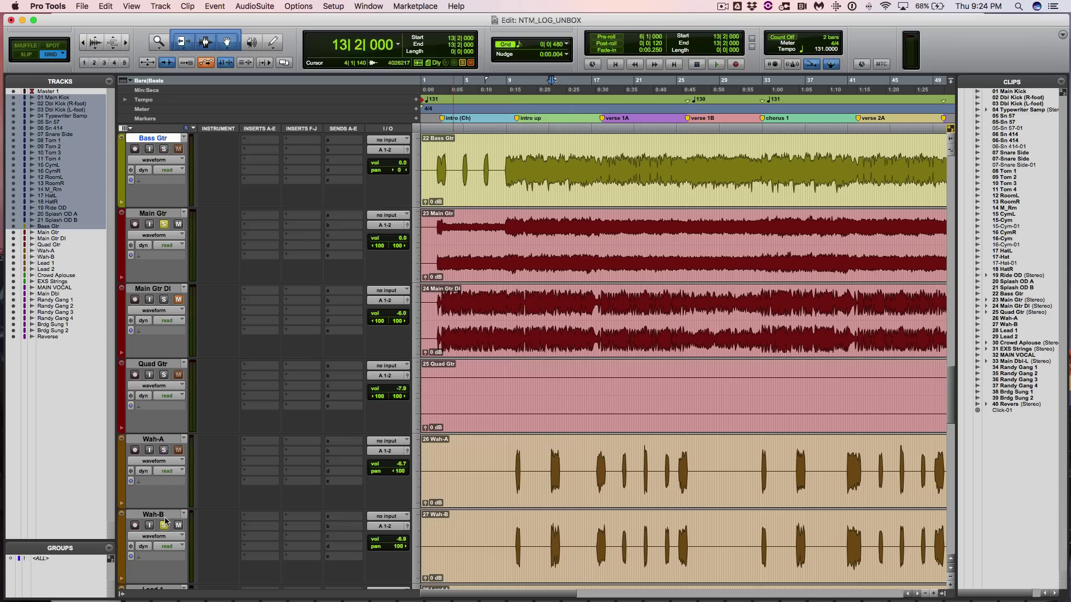
click(164, 525)
key(space)
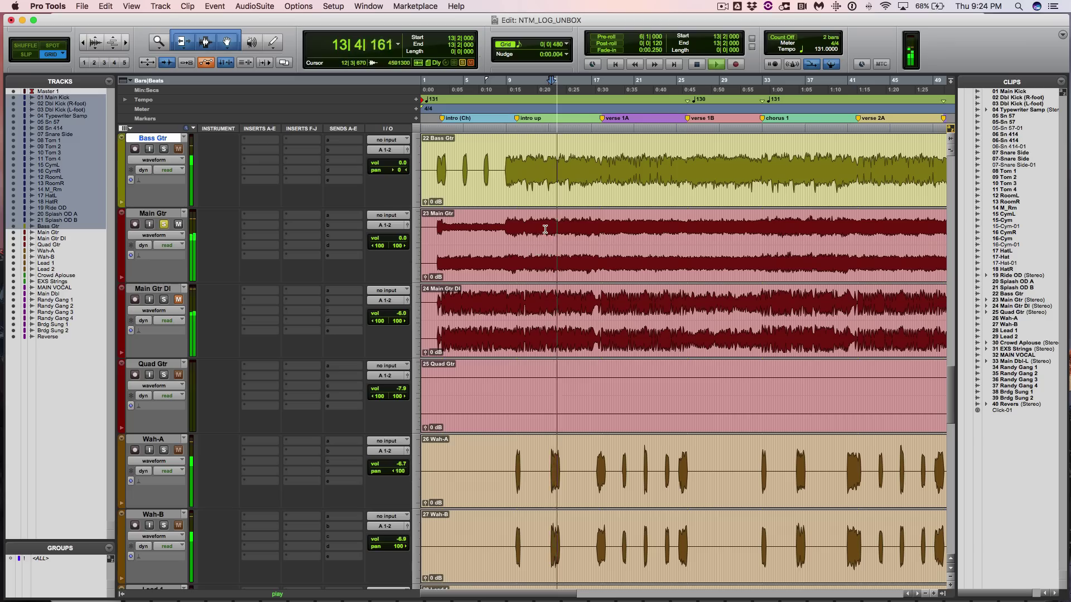
key(space)
drag(540, 229, 556, 229)
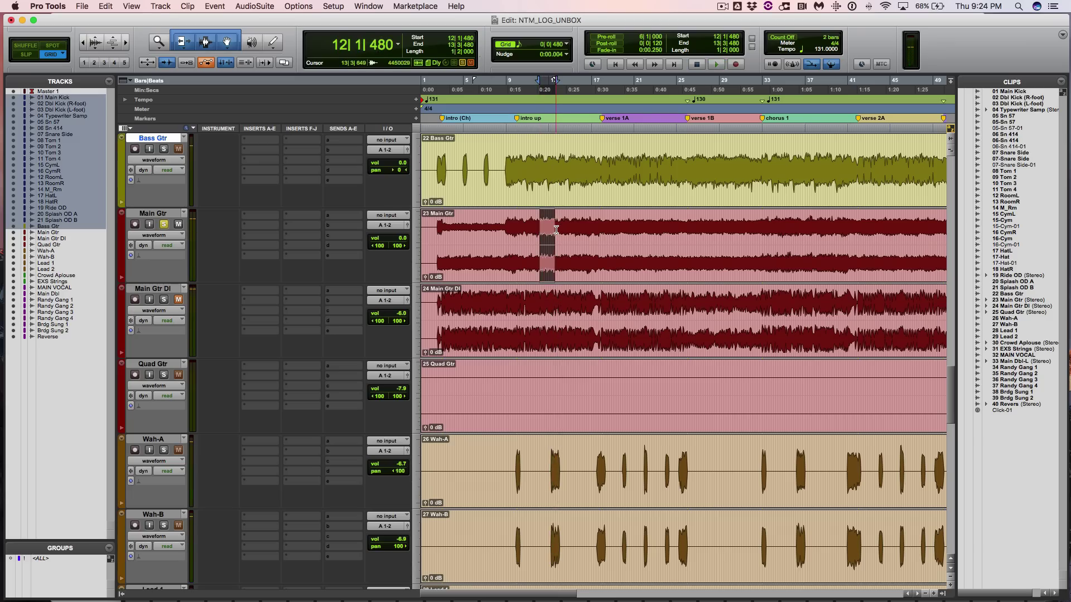
key(super+bracketright)
key(super+bracketright)
key(super+bracketright)
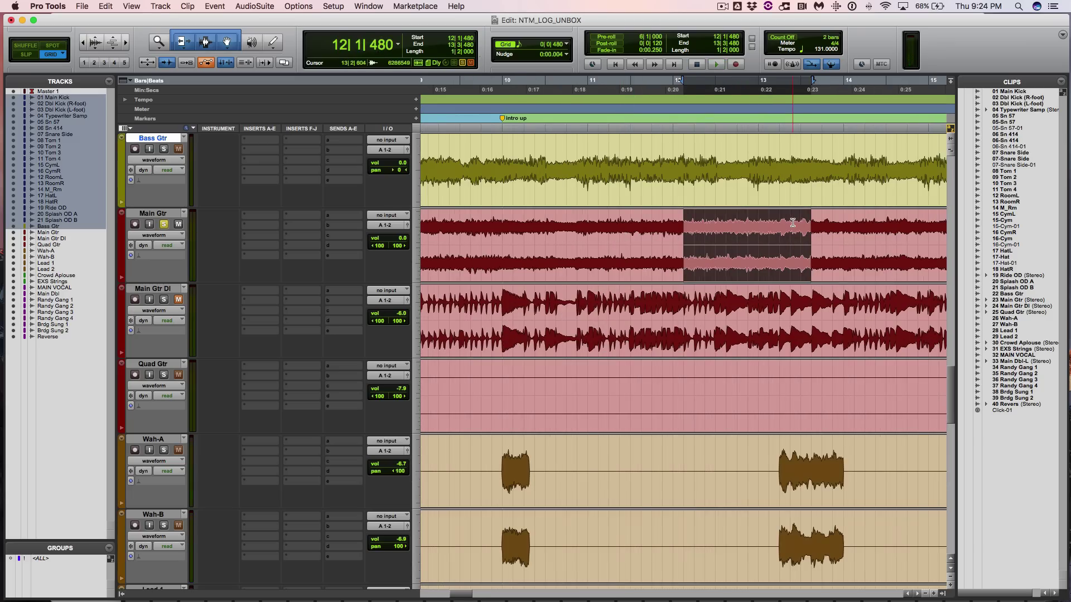
click(764, 223)
double_click(836, 225)
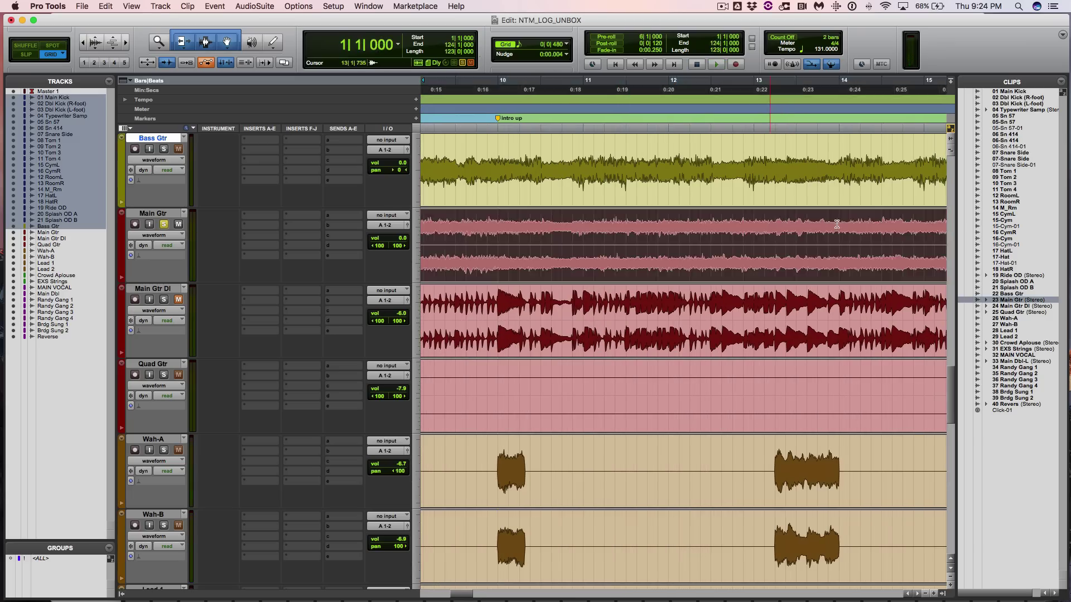
click(840, 225)
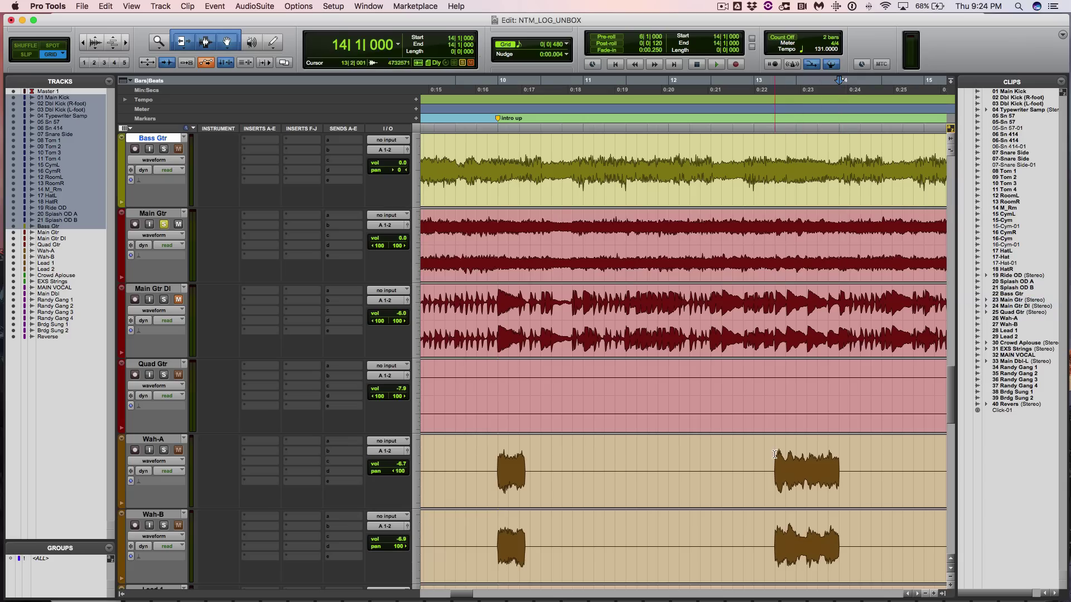
Select the Wah-A phrase from 13|2|000 to 14|1|000, shift that selection to Main Gtr, and play it
drag(777, 457, 838, 456)
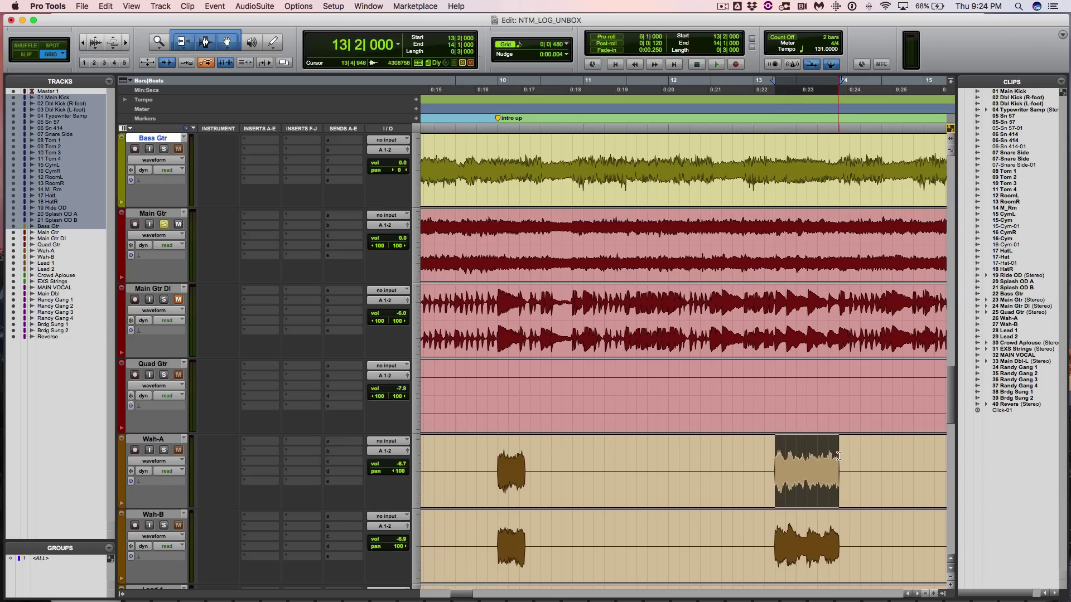
key(p)
key(p)
key(p)
key(p)
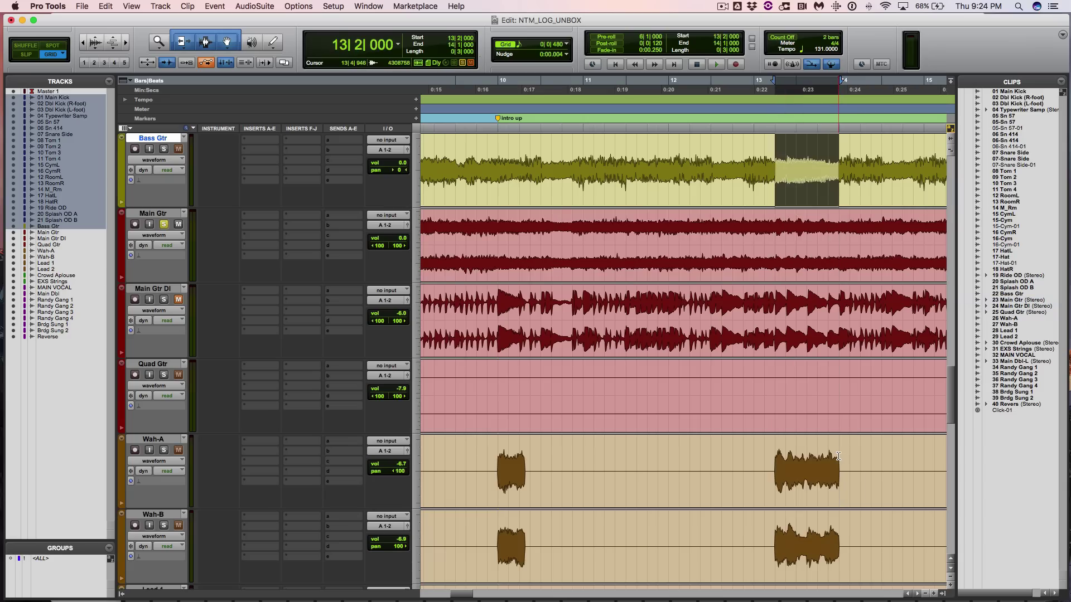
key(semicolon)
key(space)
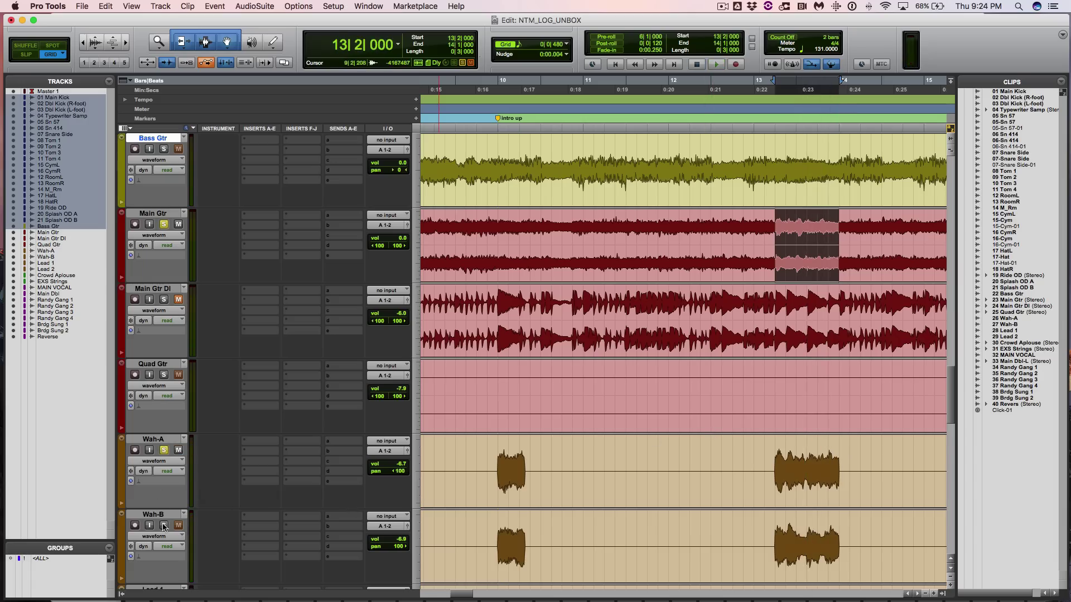
Solo Wah-A and Wah-B with Main Gtr, and replay the selected range from 13|2|000 to 14|1|000
key(space)
key(super+bracketleft)
key(super+bracketleft)
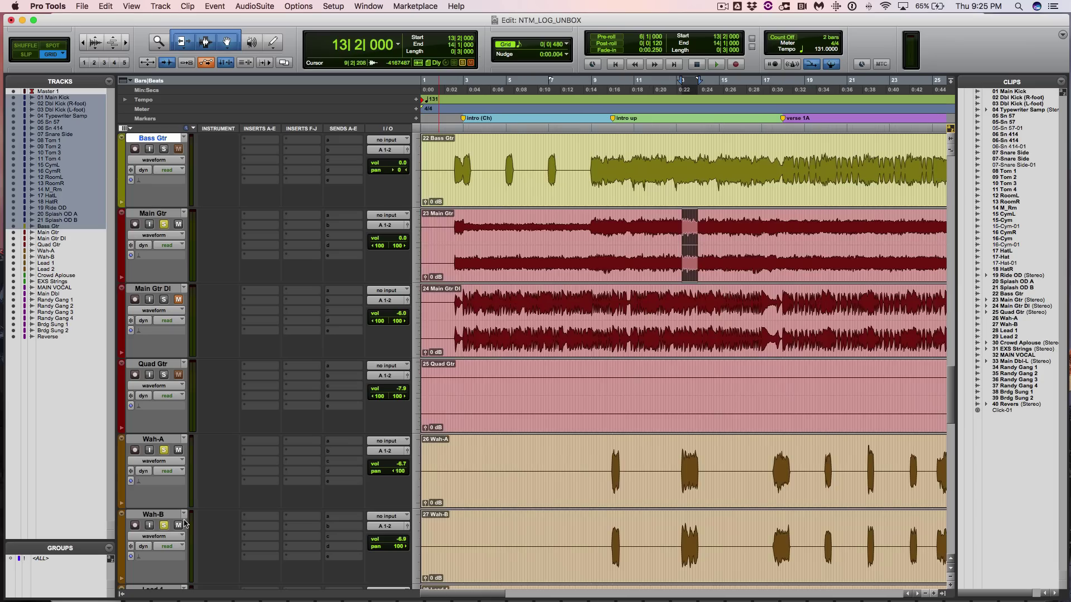
Play Main Gtr and both wah tracks from 17|3|480 into the start of verse 1A
scroll(190, 524, down, 3)
scroll(624, 418, up, 5)
scroll(708, 426, down, 1)
click(775, 453)
key(super+bracketright)
key(super+bracketright)
key(super+bracketright)
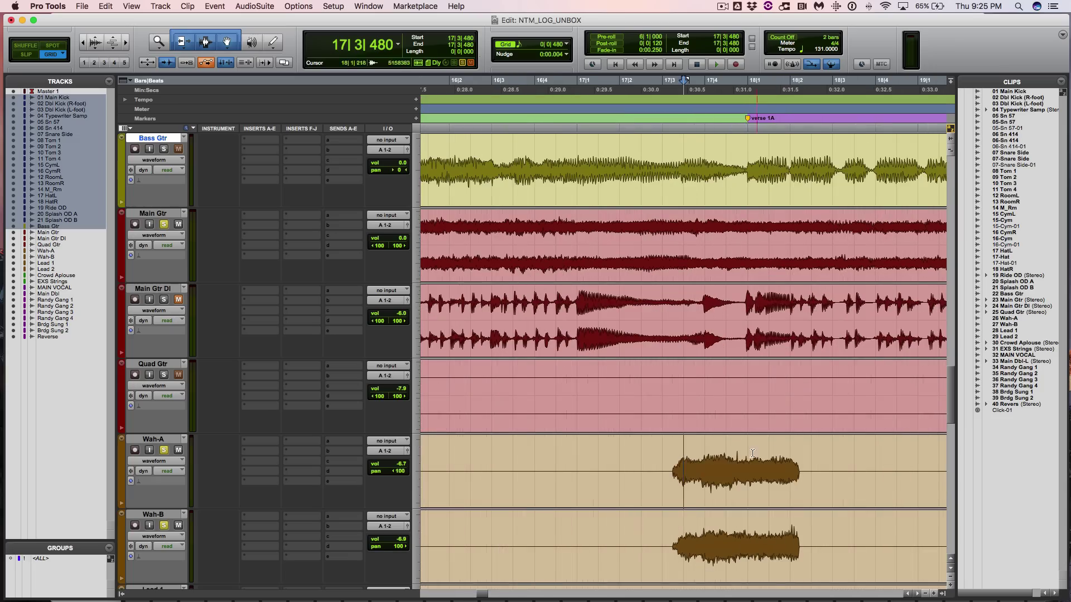
key(space)
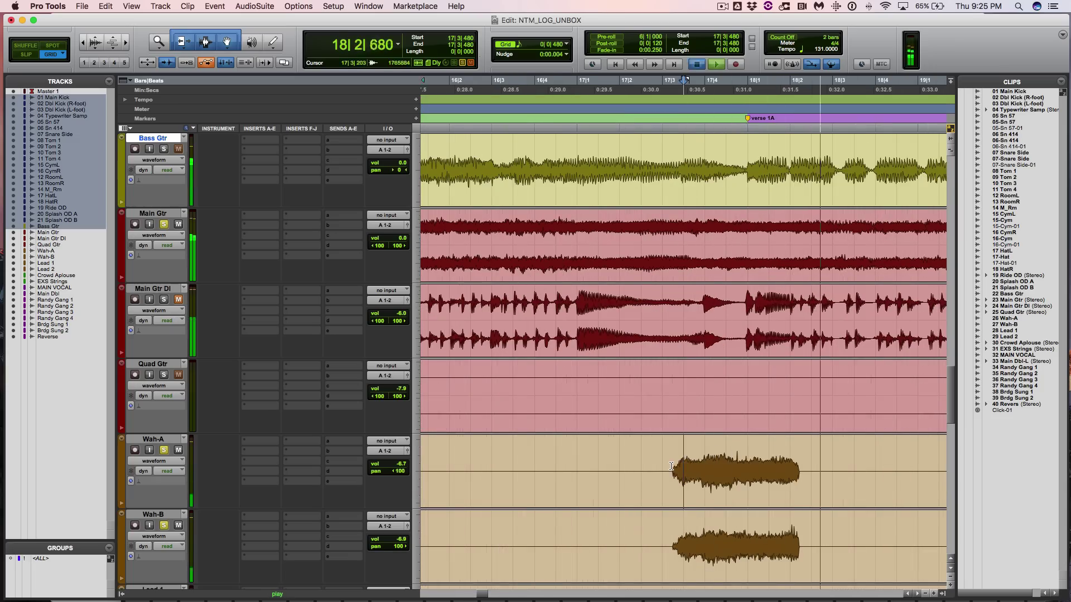
key(space)
Select the phrase from 17|3|000 to 18|2|000 on Wah-A and Wah-B, and play it
drag(667, 463, 795, 532)
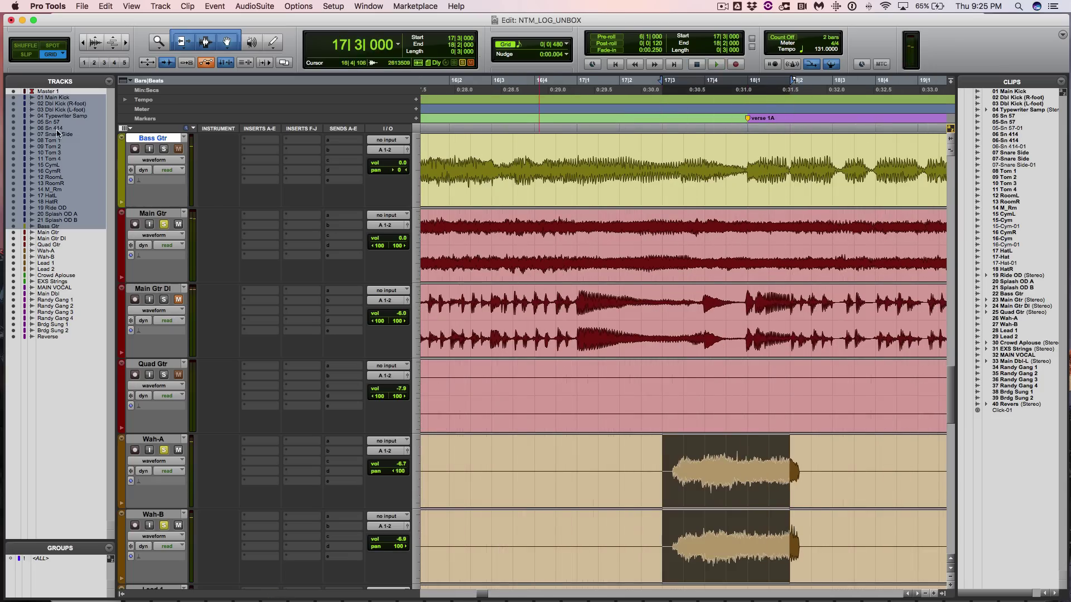
click(164, 224)
key(space)
Select the short verse 1A phrase starting at 20|1|000 on Wah-A and Wah-B, and audition it
key(r)
key(r)
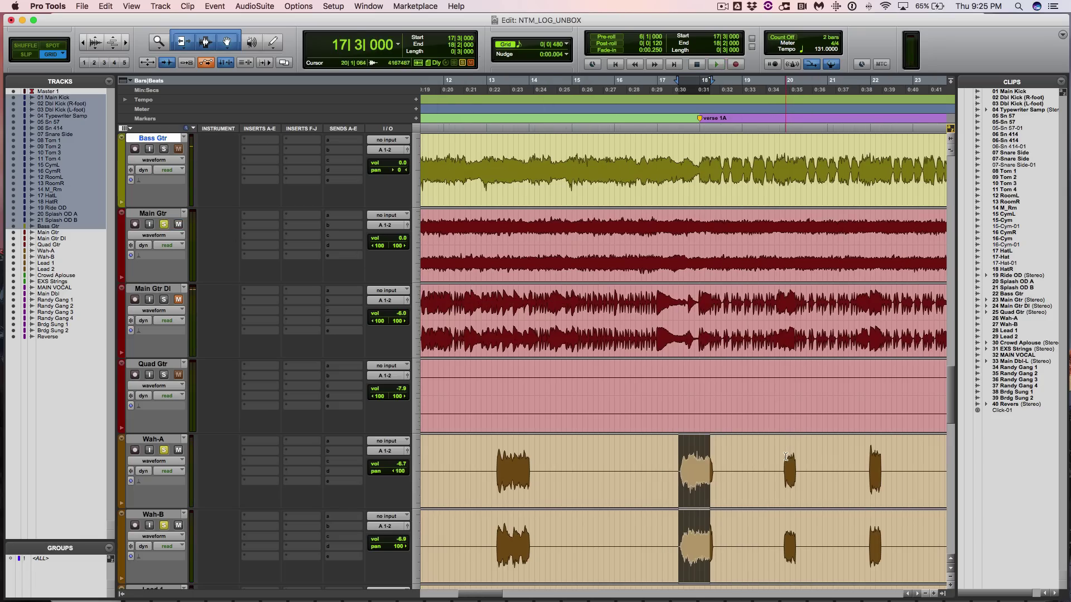
drag(785, 454, 796, 524)
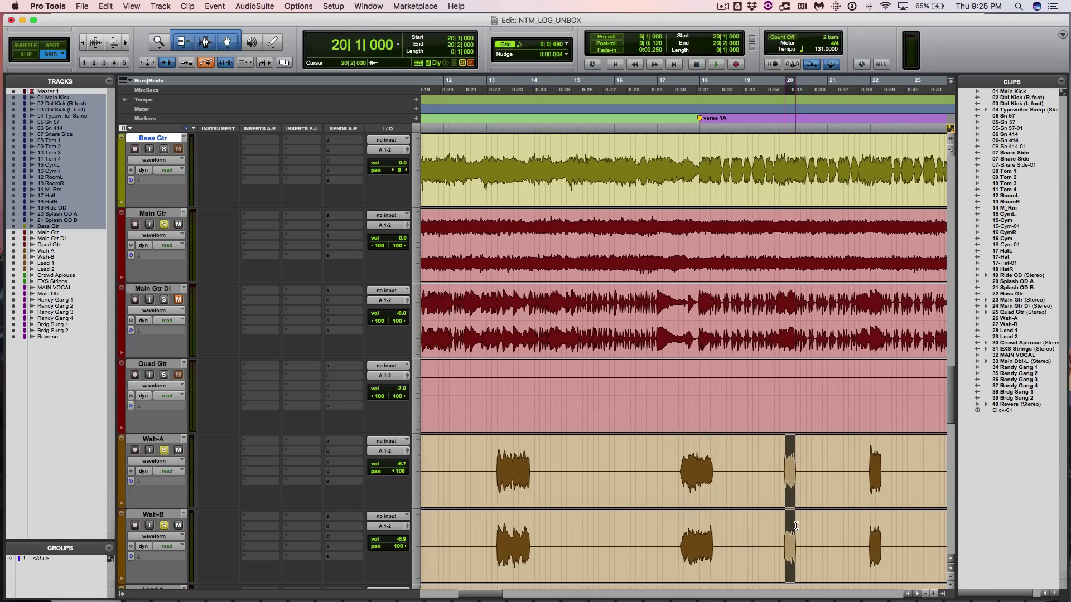
key(space)
key(t)
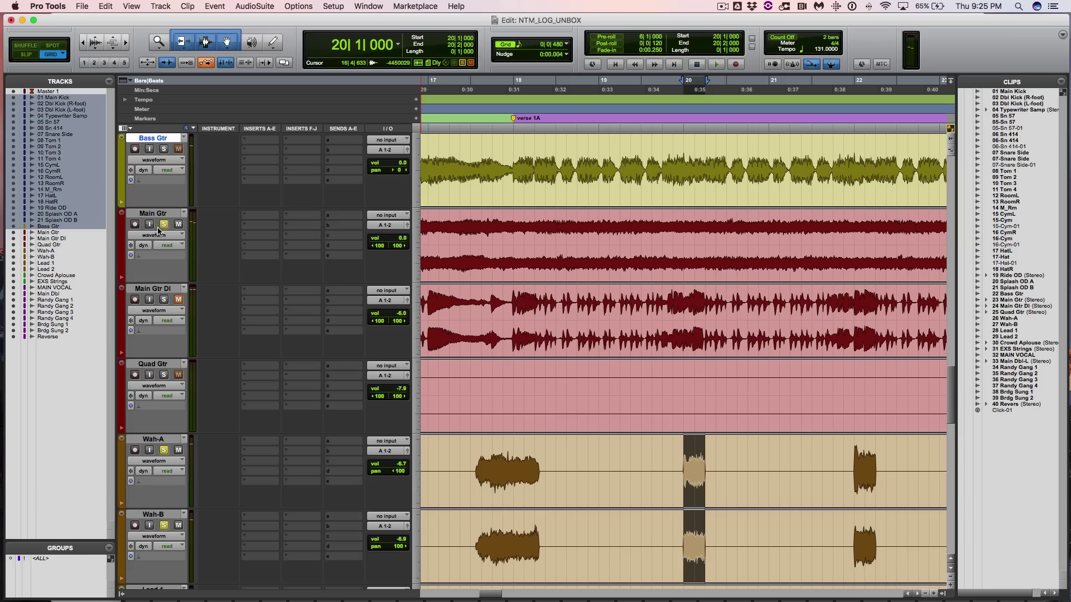
key(space)
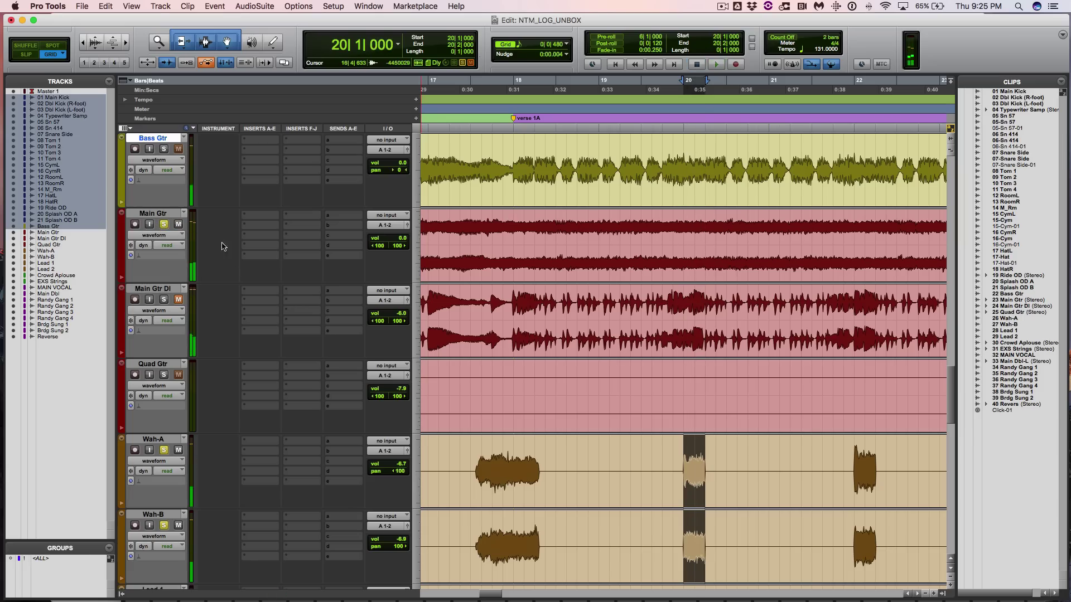
Clear the Main Gtr, Wah-A and Wah-B solos, and locate the first Lead 1 phrase in the post Ch section
scroll(743, 433, right, 10)
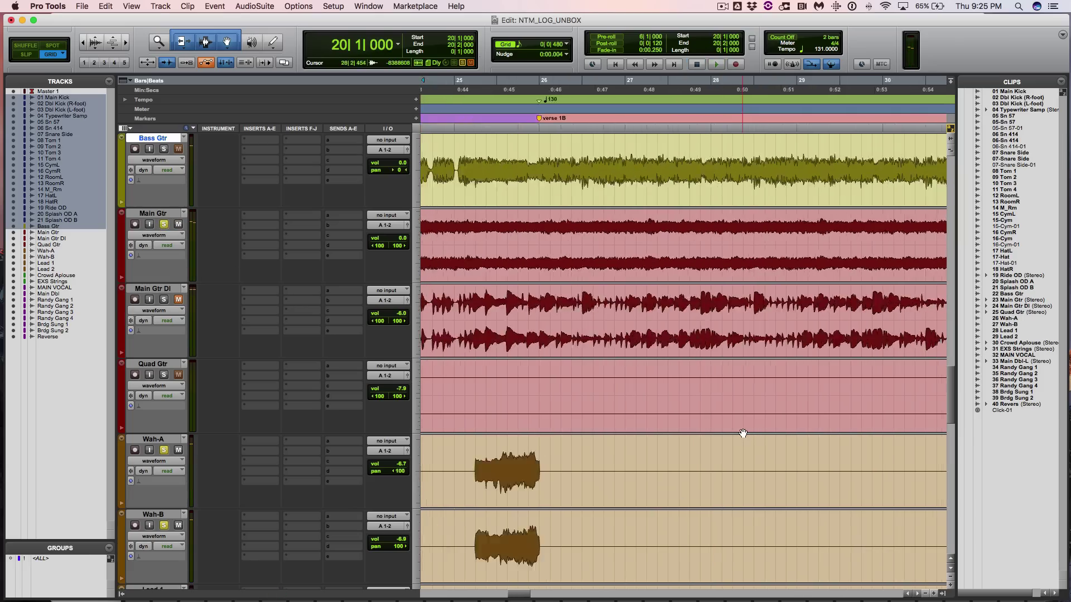
scroll(743, 434, down, 5)
scroll(743, 433, down, 5)
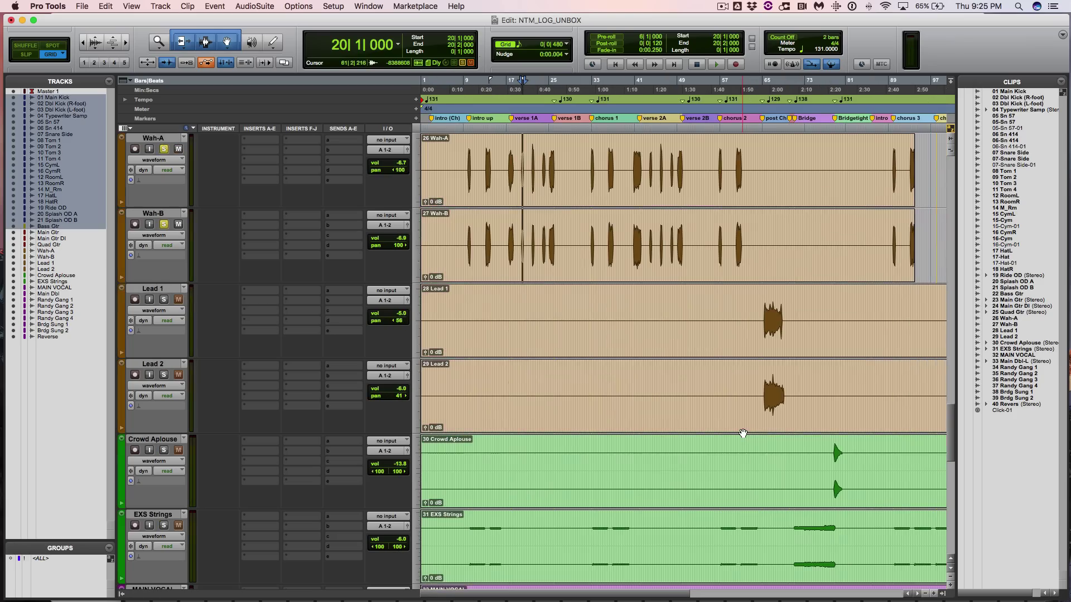
alt+click(164, 224)
click(767, 318)
scroll(767, 318, up, 4)
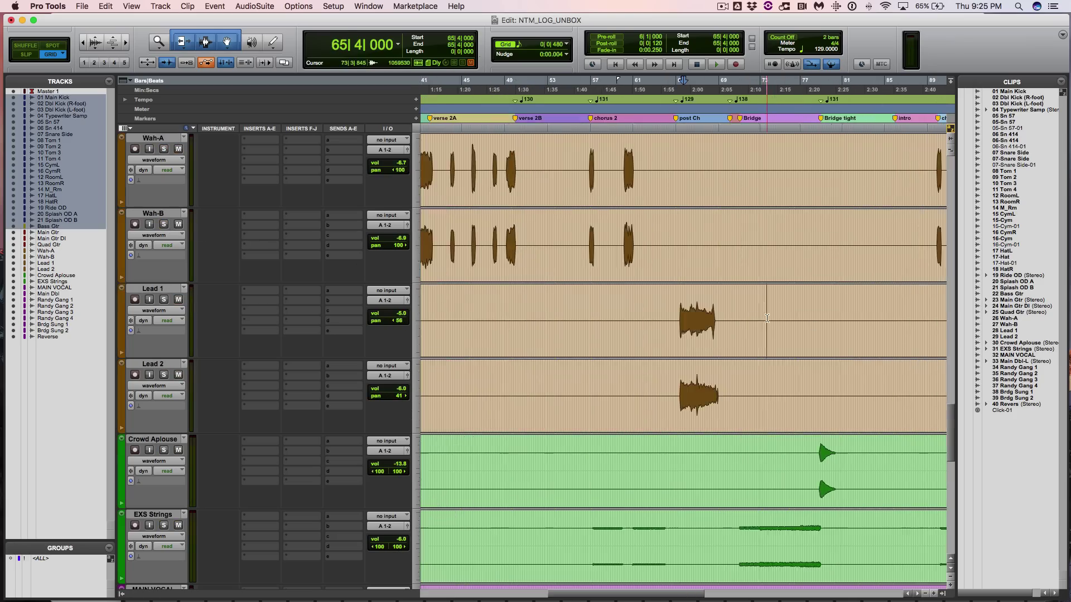
Solo Lead 1 and Lead 2, and play their first phrase from 65|2|480
click(666, 318)
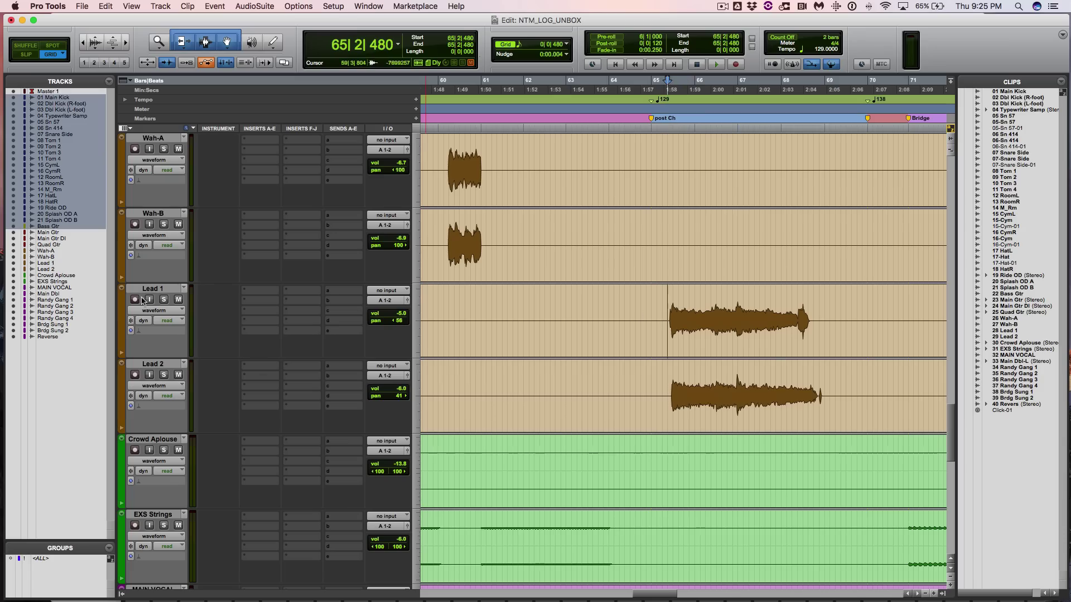
click(164, 299)
key(space)
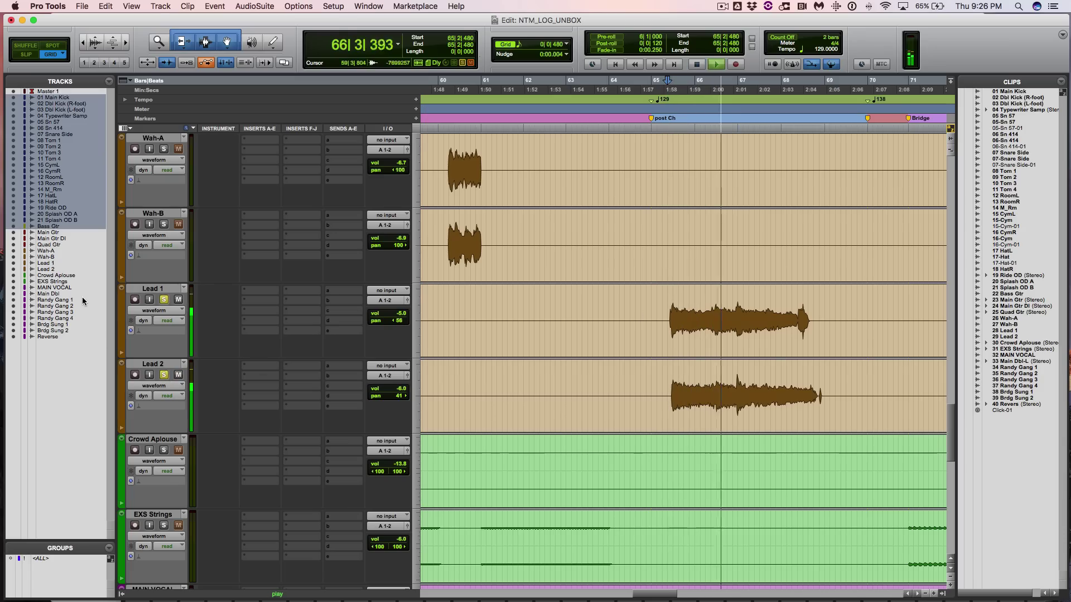
key(super+bracketleft)
key(super+bracketleft)
key(super+bracketleft)
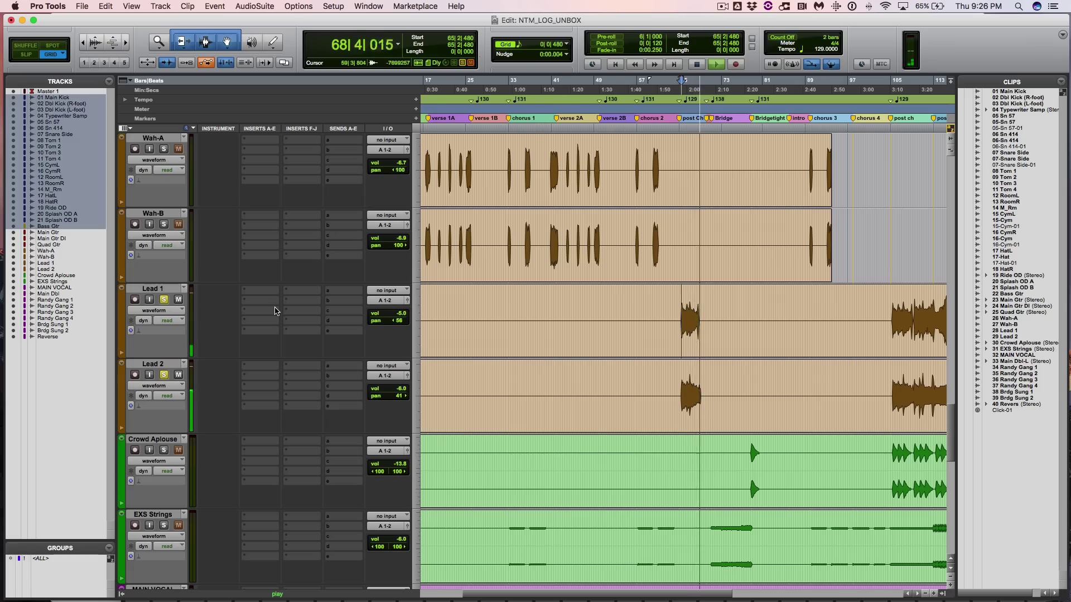
key(super+bracketleft)
key(space)
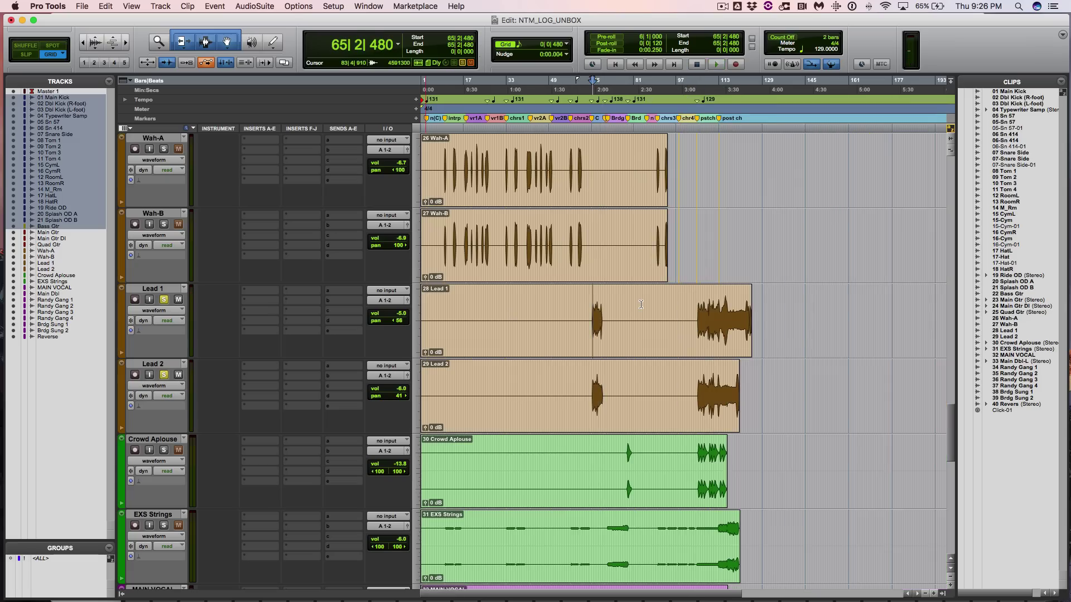
Play the soloed leads from 104|4|000 through the closing post ch sections, and unsolo both tracks
click(696, 313)
key(space)
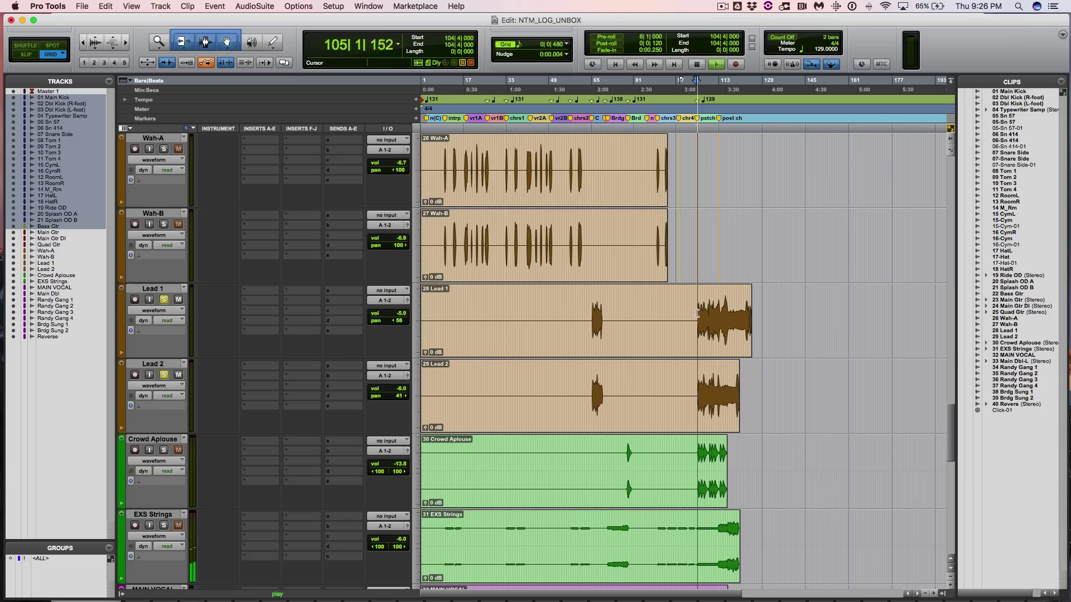
key(super+bracketright)
key(super+bracketright)
key(super+bracketright)
key(super+bracketright)
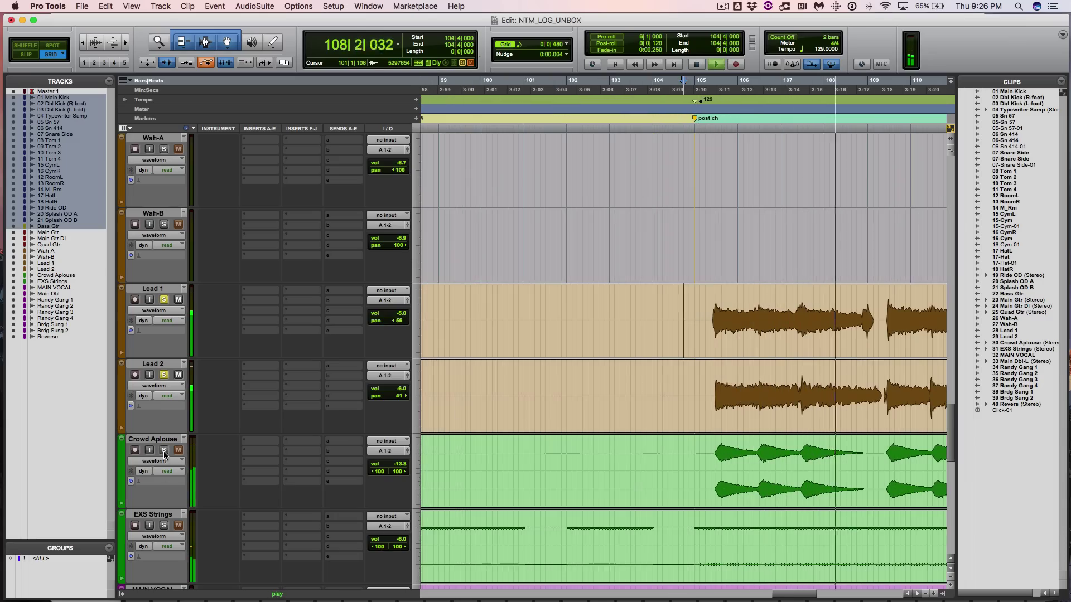
key(super+bracketleft)
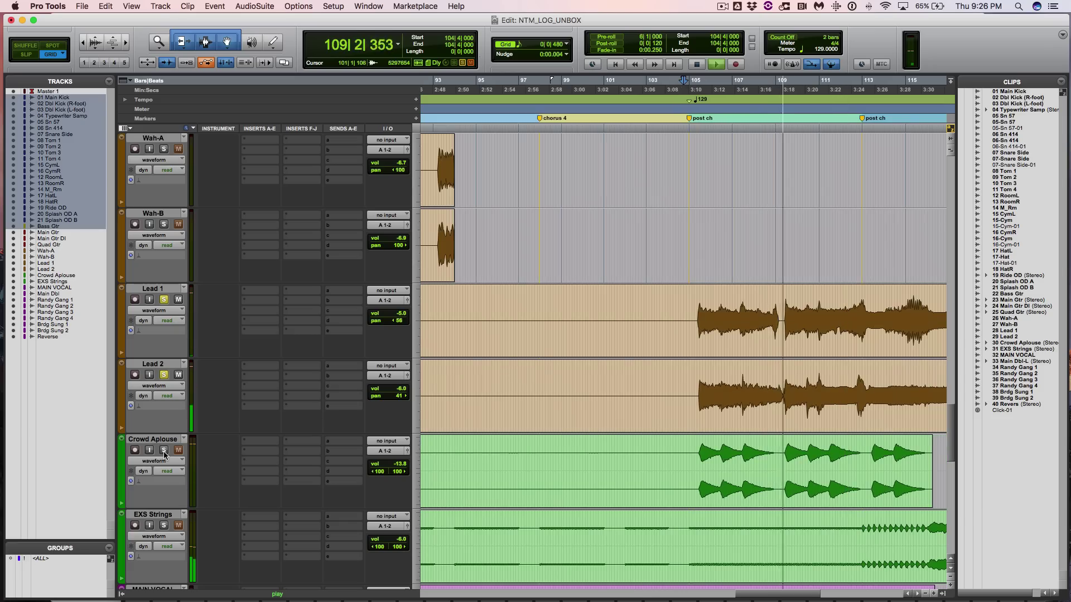
key(super+bracketleft)
key(super+bracketleft)
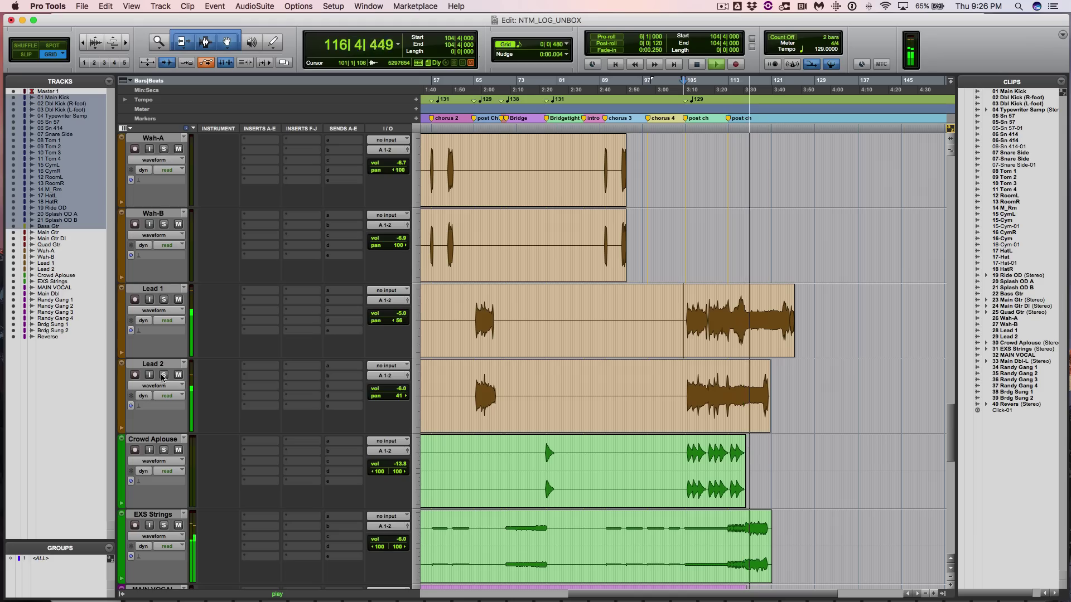
key(space)
Examine the remaining tracks from Crowd Aplouse and EXS Strings through the main vocal, Randy Gang, Brdg Sung and Reverse tracks
key(super+bracketleft)
key(super+bracketleft)
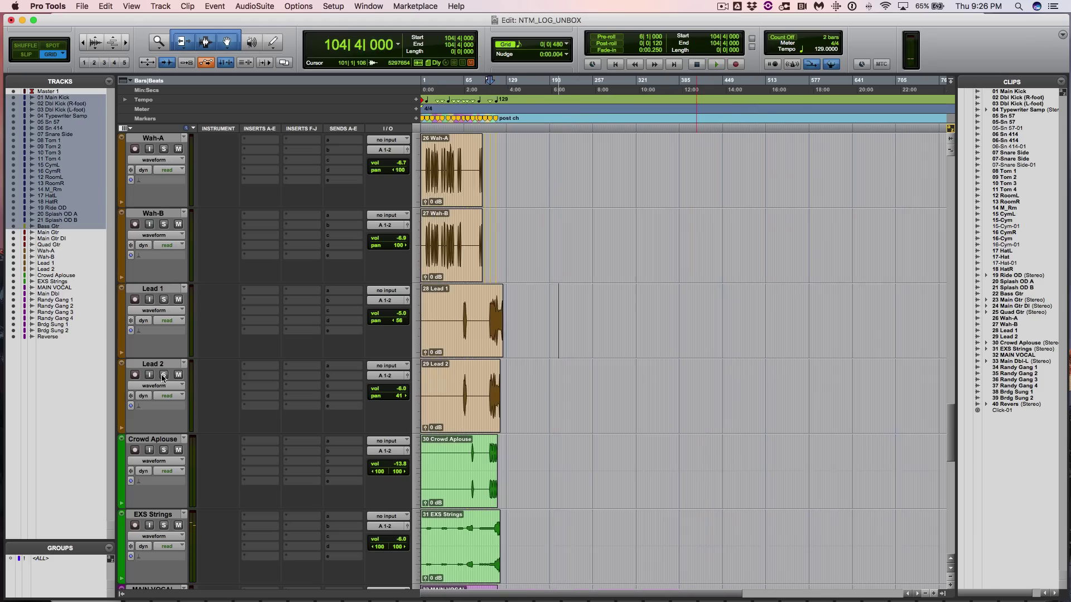
key(super+bracketright)
key(super+bracketright)
scroll(163, 377, left, 1)
scroll(163, 377, left, 5)
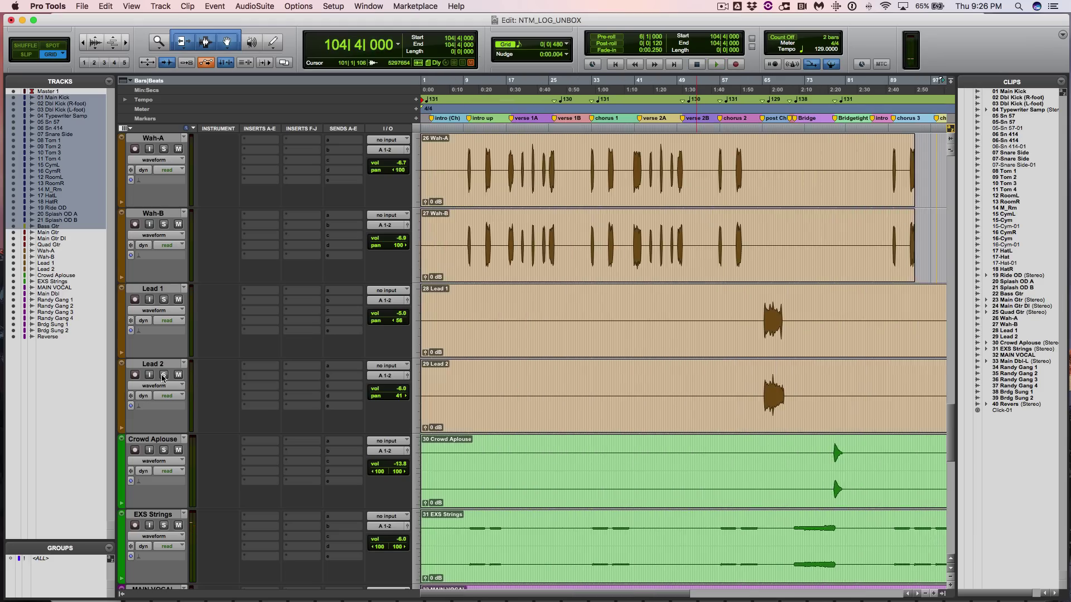
scroll(163, 377, up, 2)
scroll(163, 377, down, 6)
scroll(163, 377, down, 5)
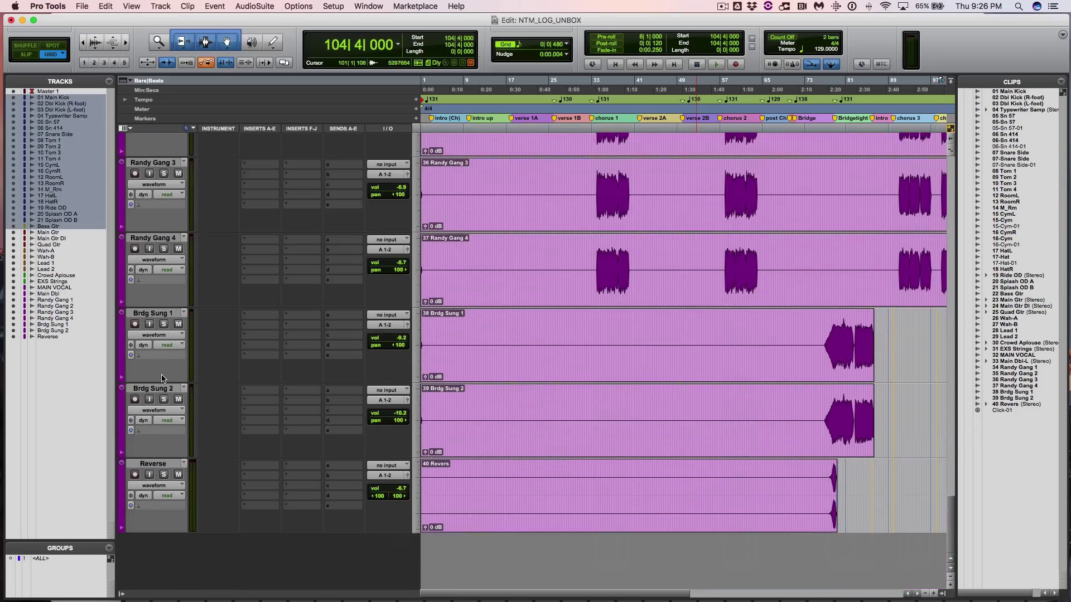
scroll(164, 377, up, 6)
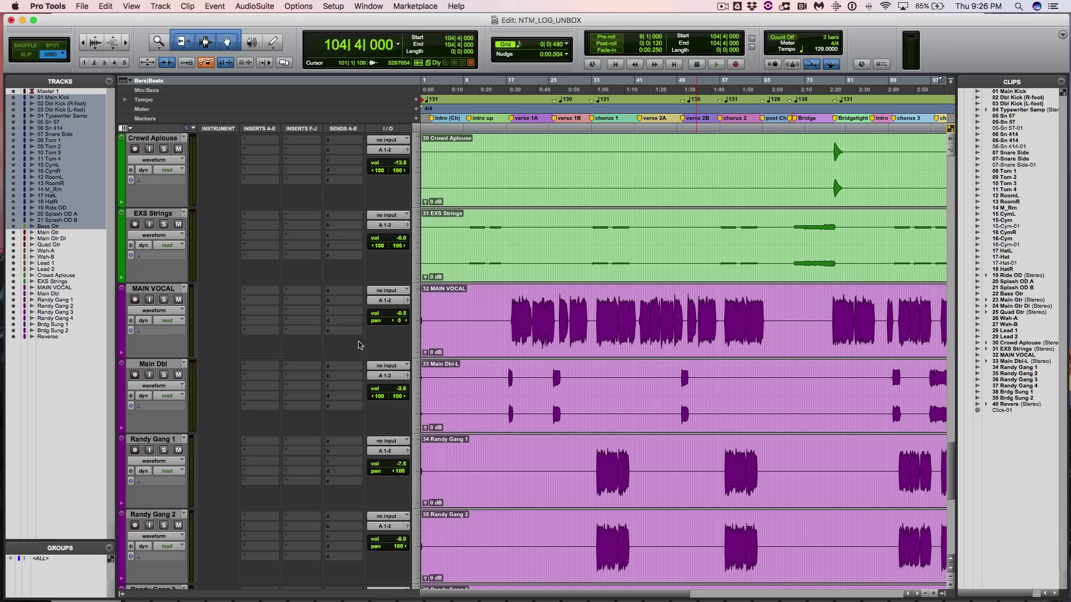
scroll(532, 299, down, 3)
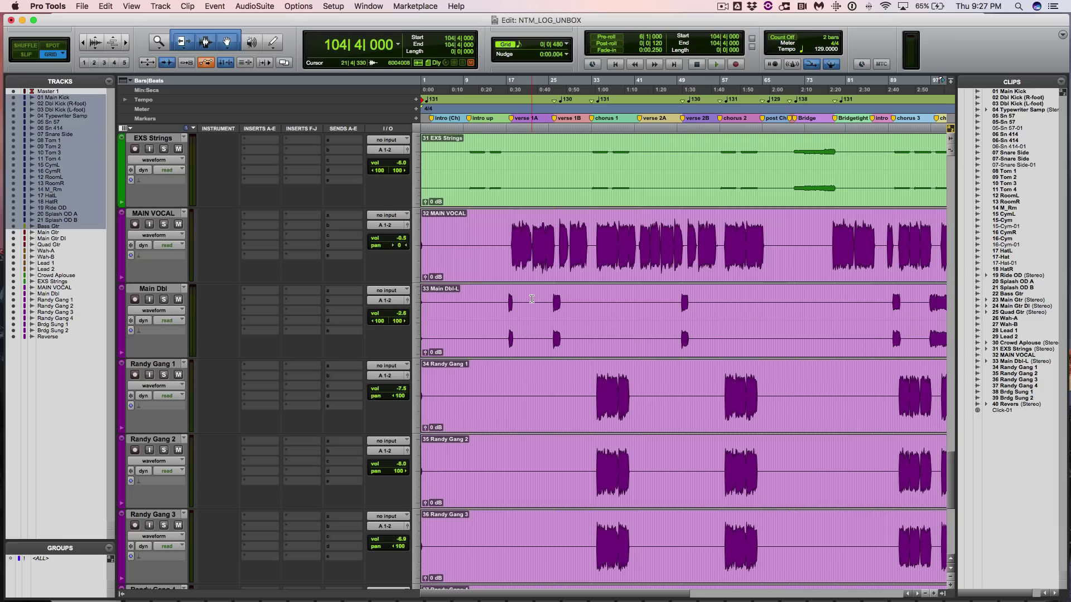
scroll(532, 299, down, 15)
scroll(531, 299, up, 15)
Highlight MAIN VOCAL from 16|4|000 to 117|1|480, sweep a selection over the Randy Gang parts from chorus 1 onward, and clear the selection
key(super+bracketleft)
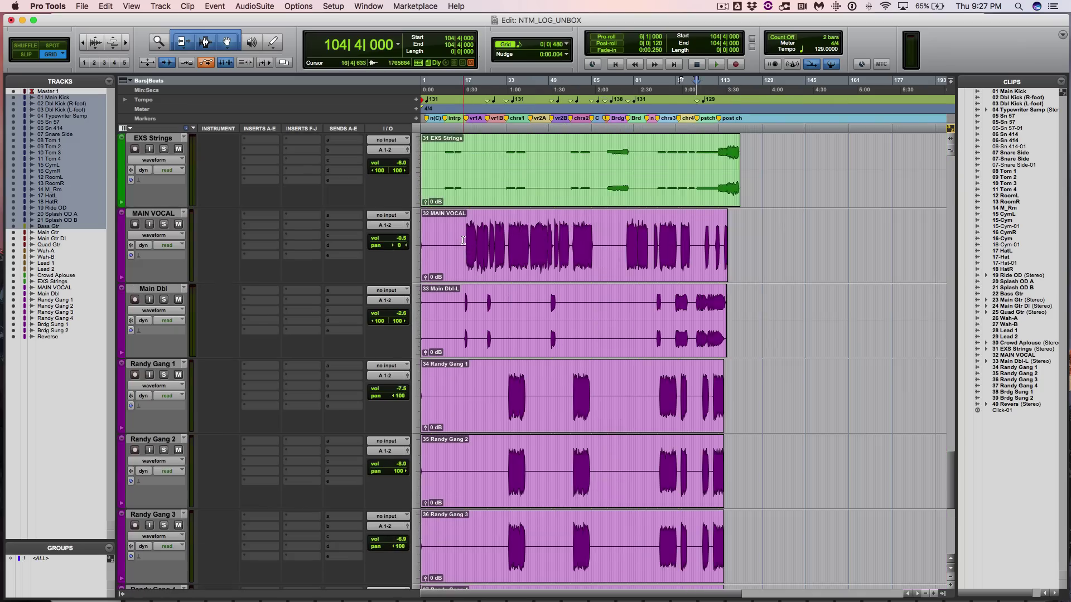
drag(463, 241, 726, 219)
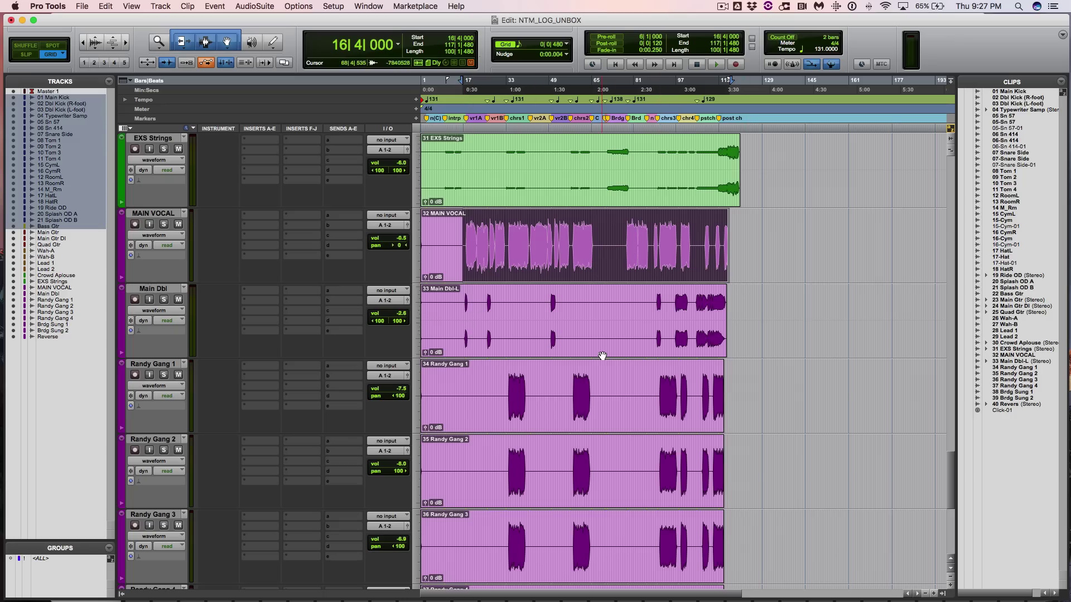
scroll(602, 355, down, 6)
scroll(592, 351, up, 3)
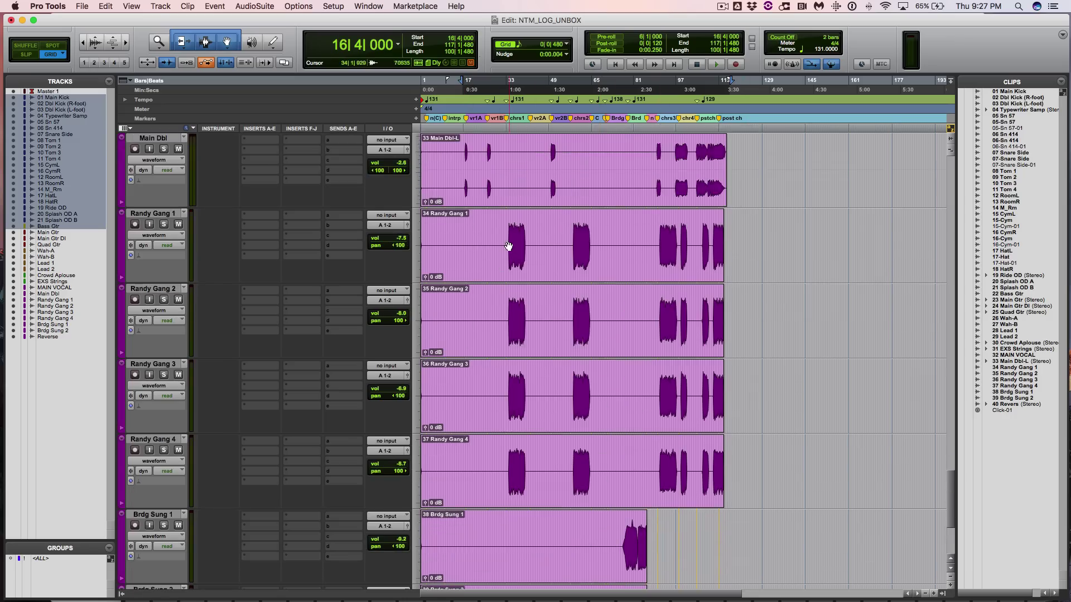
drag(507, 234, 761, 533)
click(760, 532)
scroll(761, 531, up, 2)
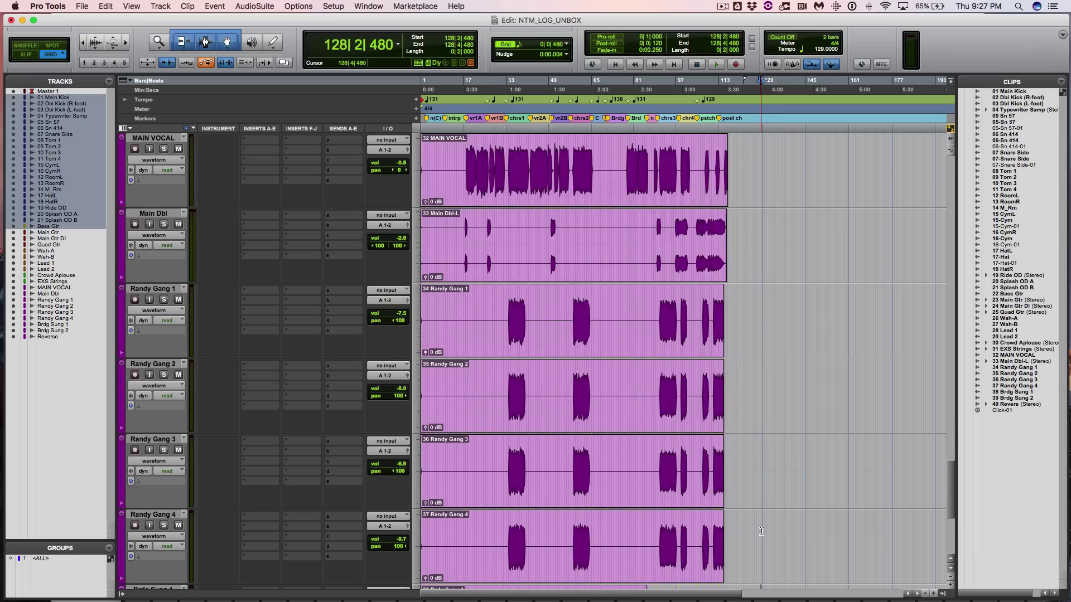
scroll(762, 532, up, 1)
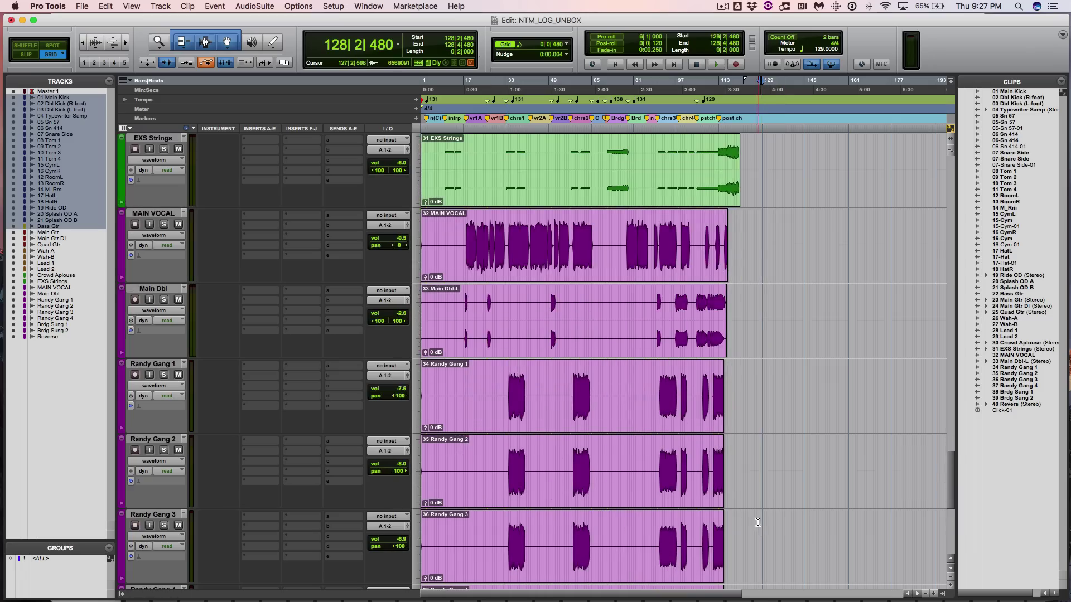
Solo MAIN VOCAL and play it from 15|4|480 toward verse 1A
click(164, 224)
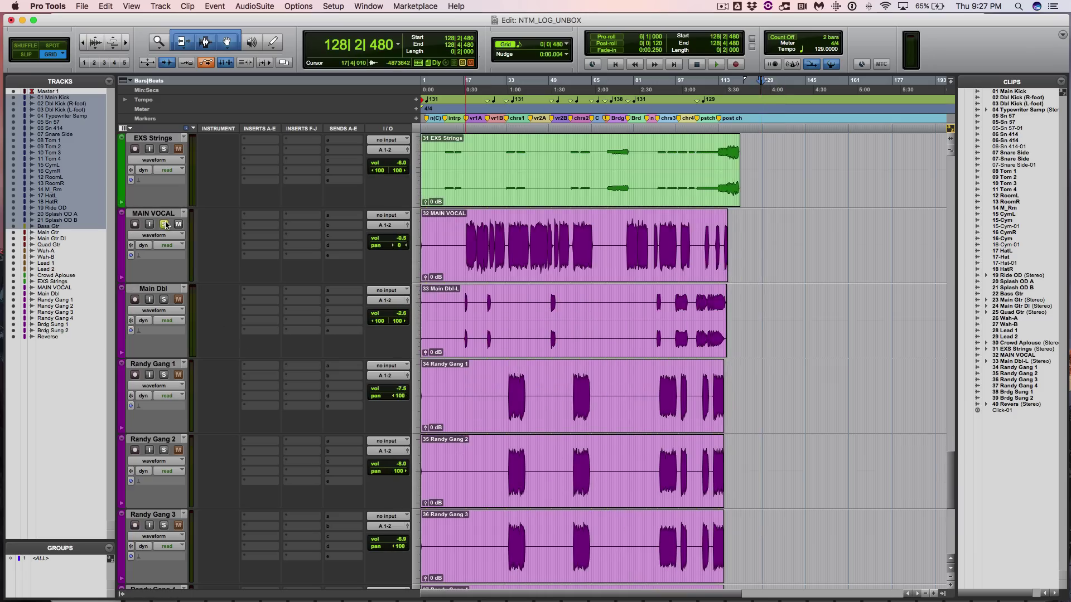
click(461, 229)
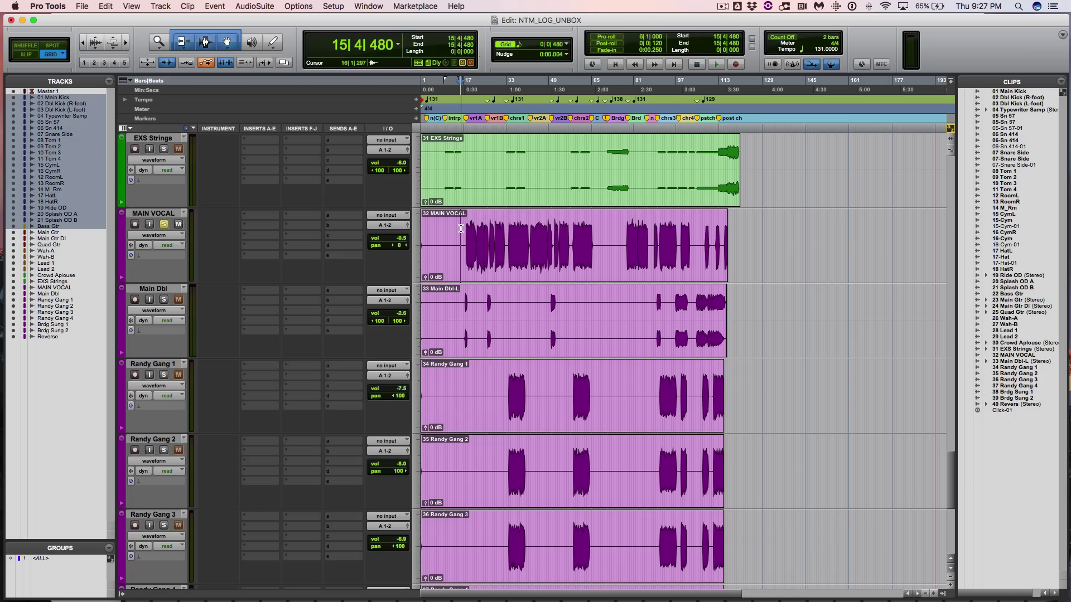
key(space)
key(super+])
key(super+])
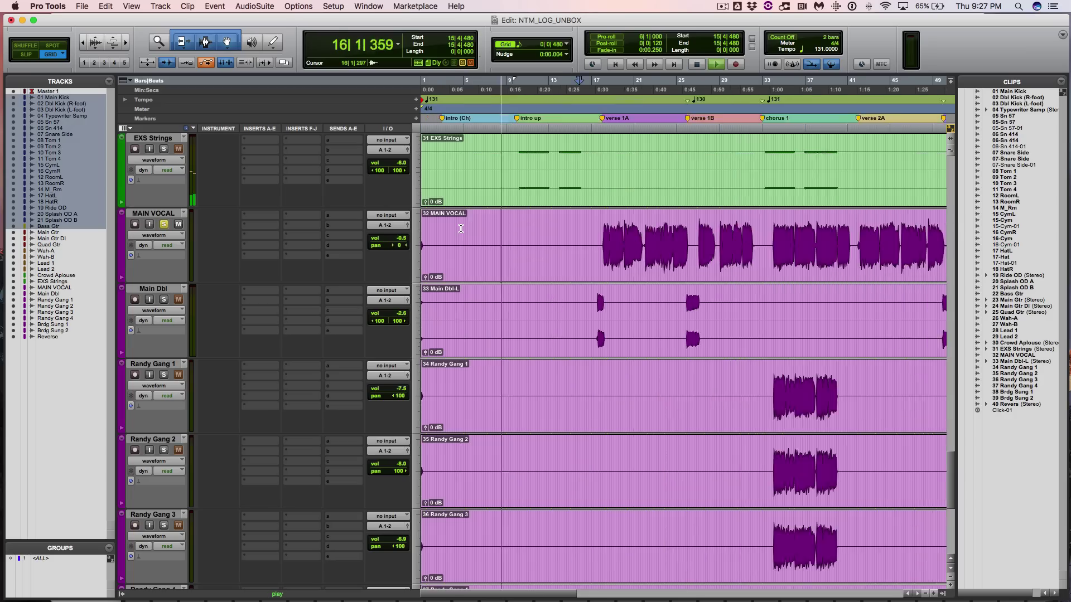
key(super+])
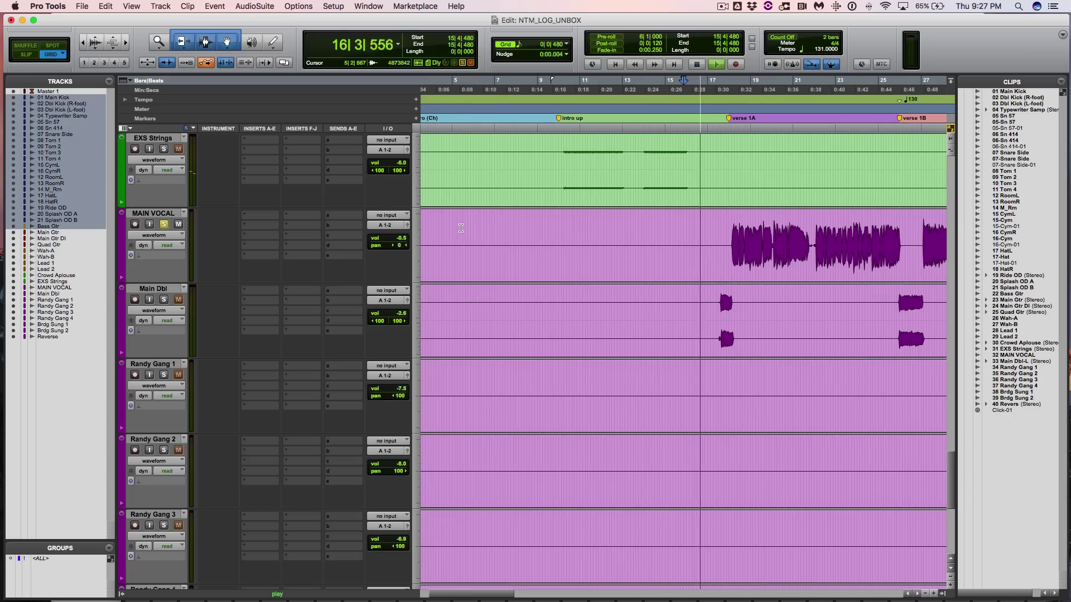
Add Main Dbl to the vocal solo during playback, listen through verse 1A, and stop
click(164, 300)
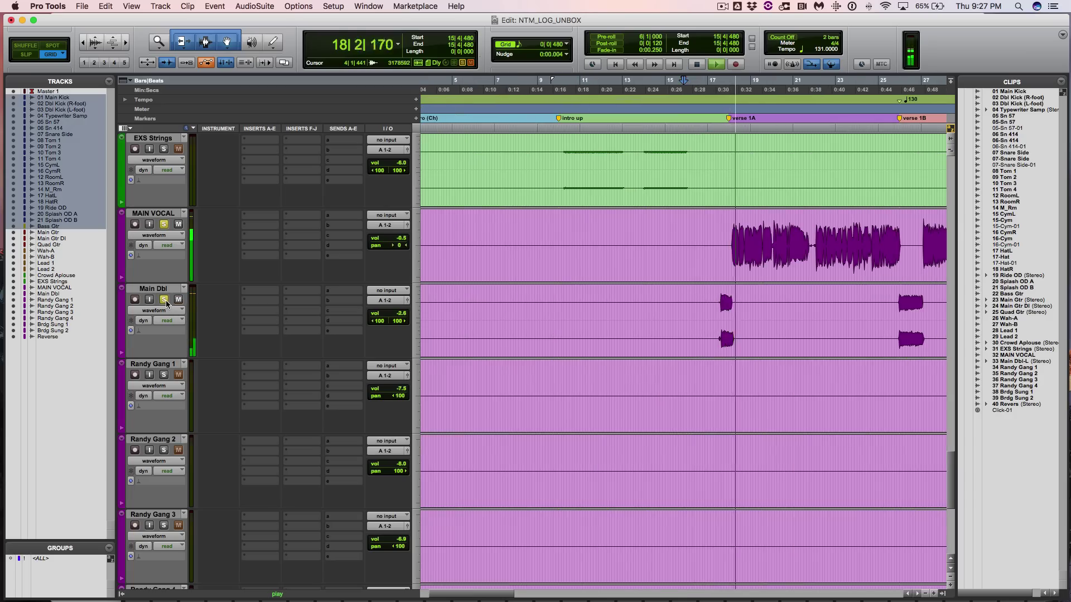
key(super+[)
key(super+[)
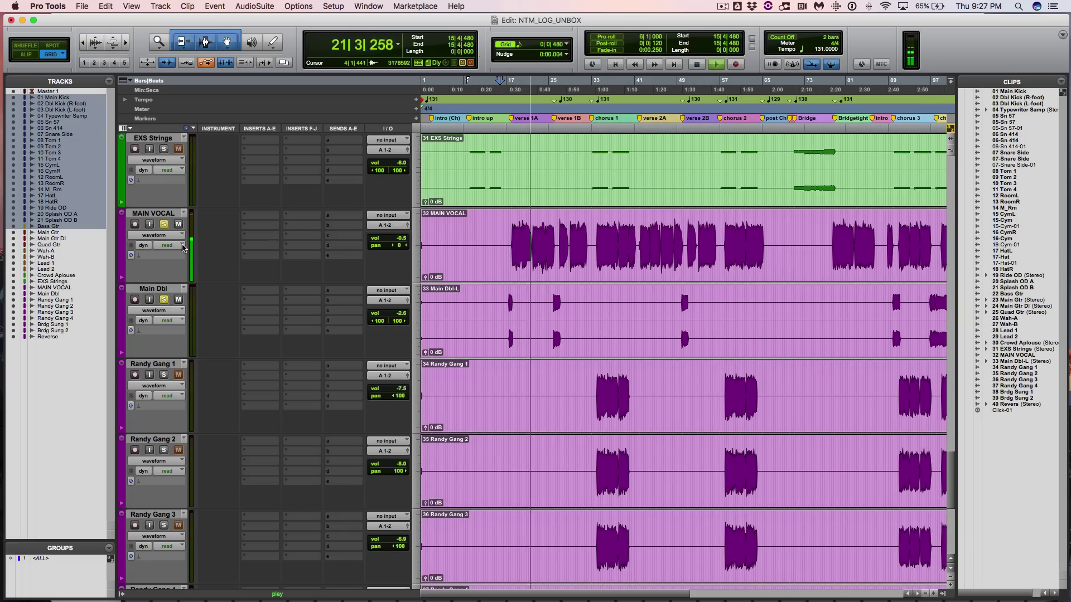
key(space)
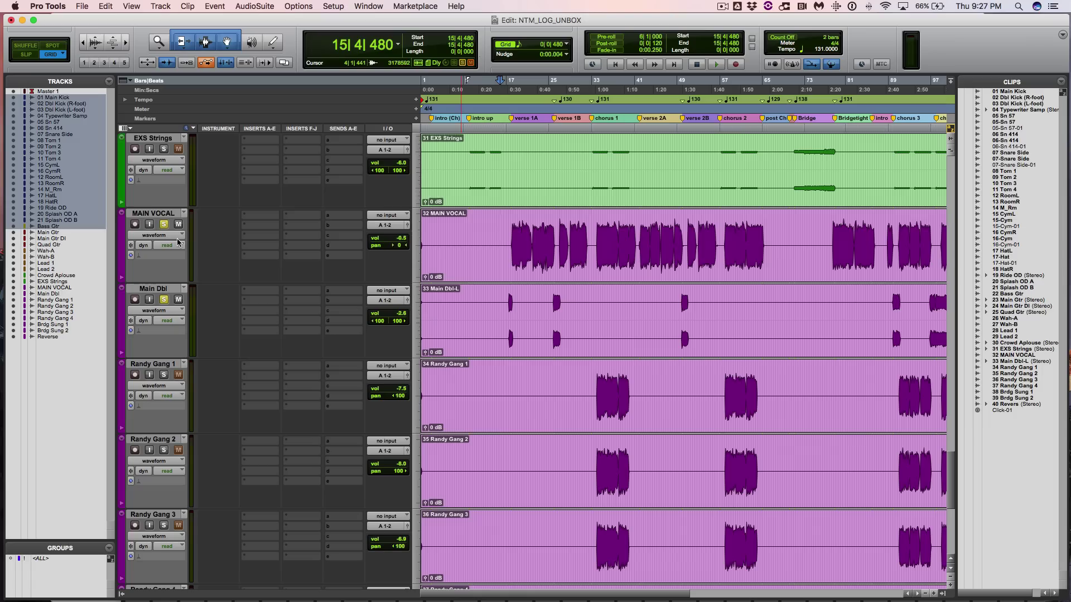
Play the soloed MAIN VOCAL and Main Dbl into verse 1A and jump playback ahead to 25|3|000
key(space)
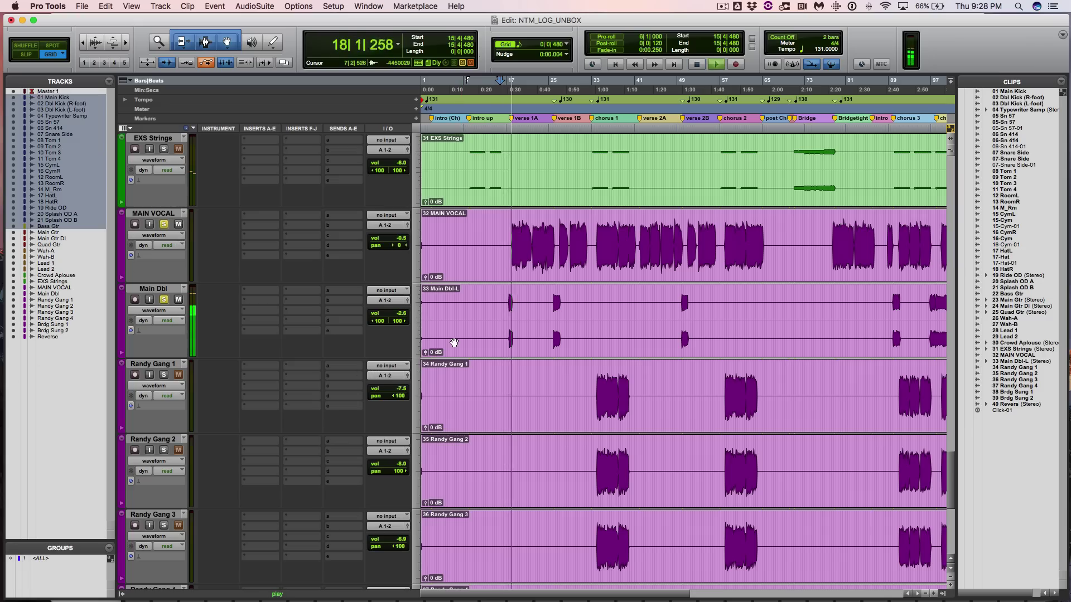
key(super+bracketright)
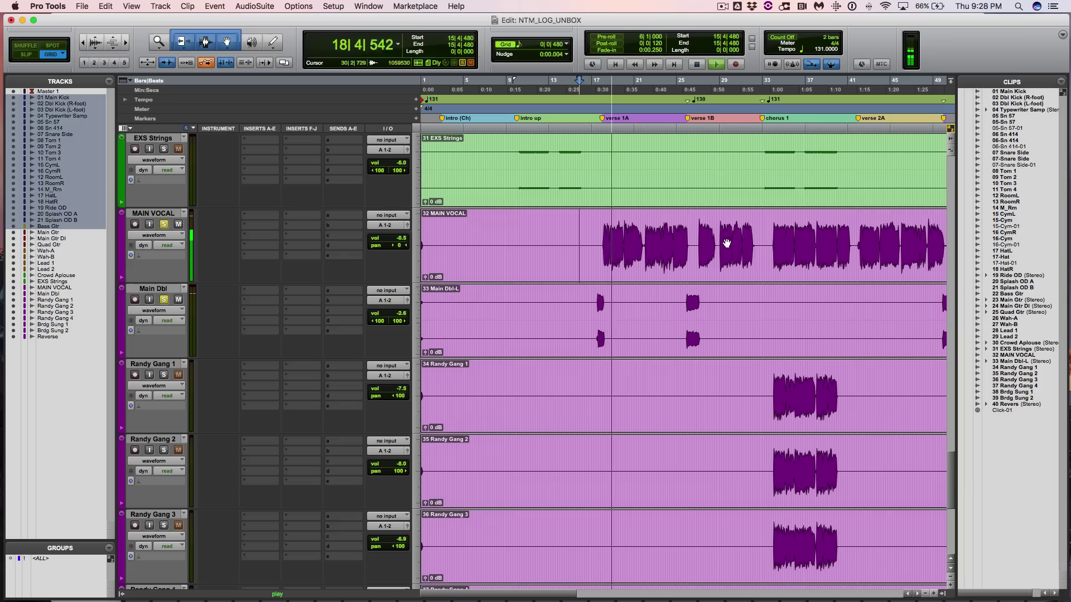
click(682, 234)
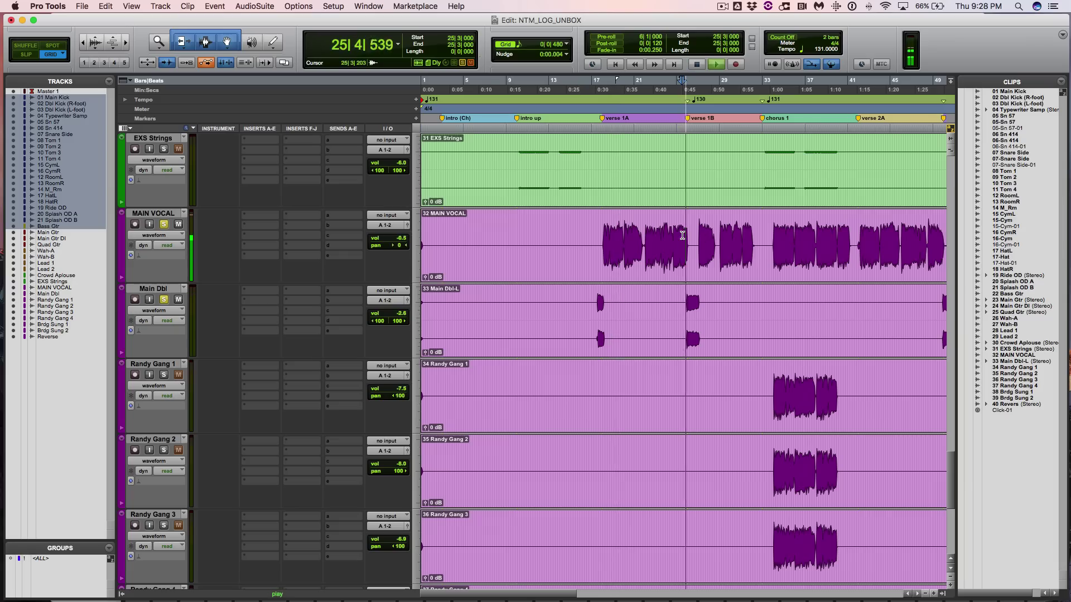
Add Randy Gang 1 through 4 to the vocal solo, play chorus 1 from 32|4|000, and stop
click(163, 375)
click(164, 450)
click(163, 526)
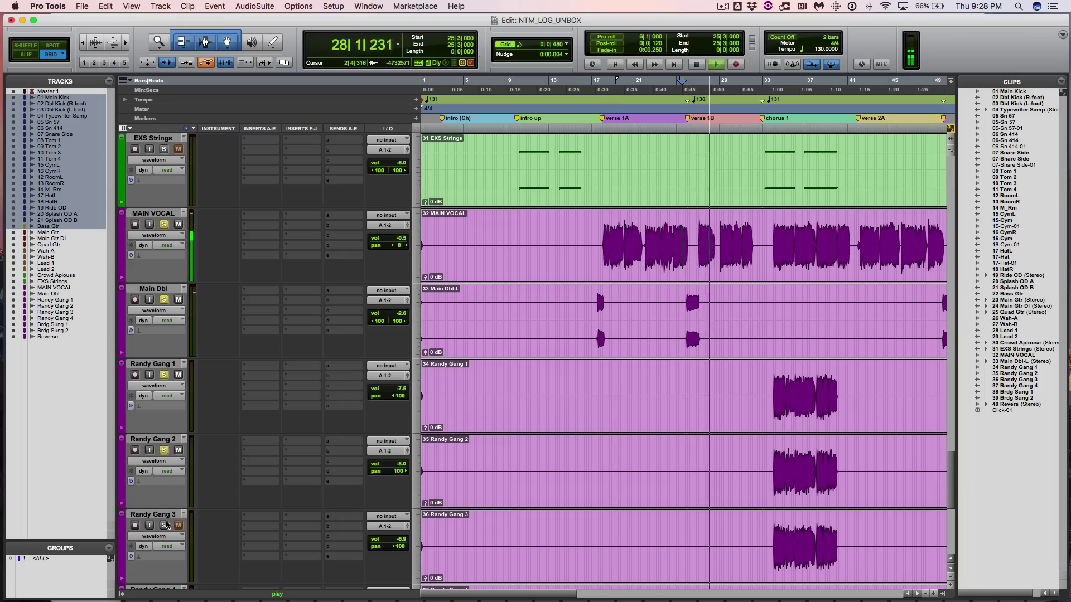
key(super+bracketleft)
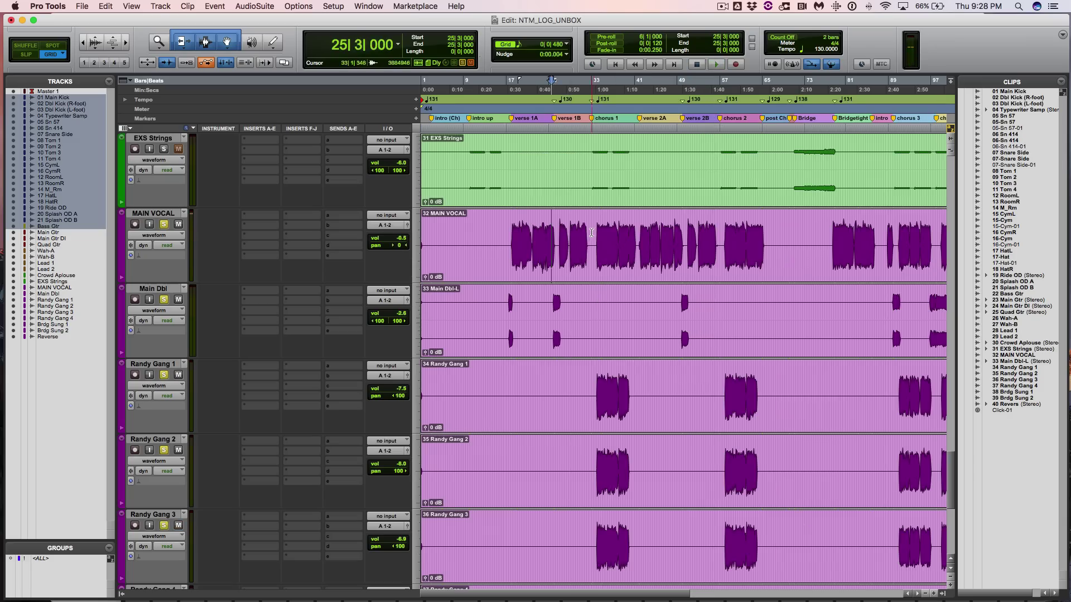
click(591, 278)
scroll(596, 285, down, 1)
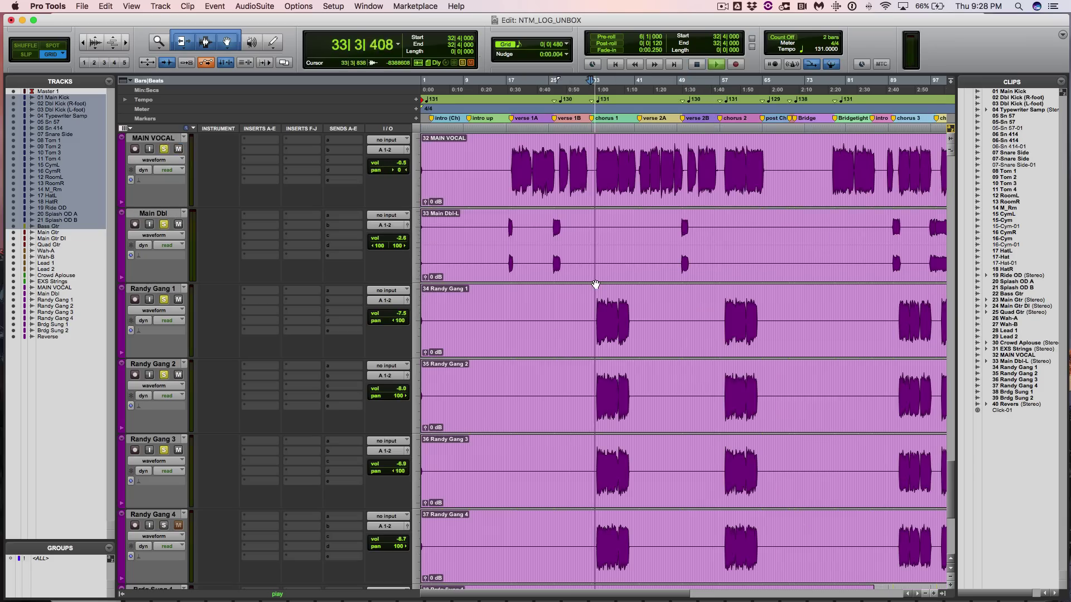
scroll(593, 282, down, 1)
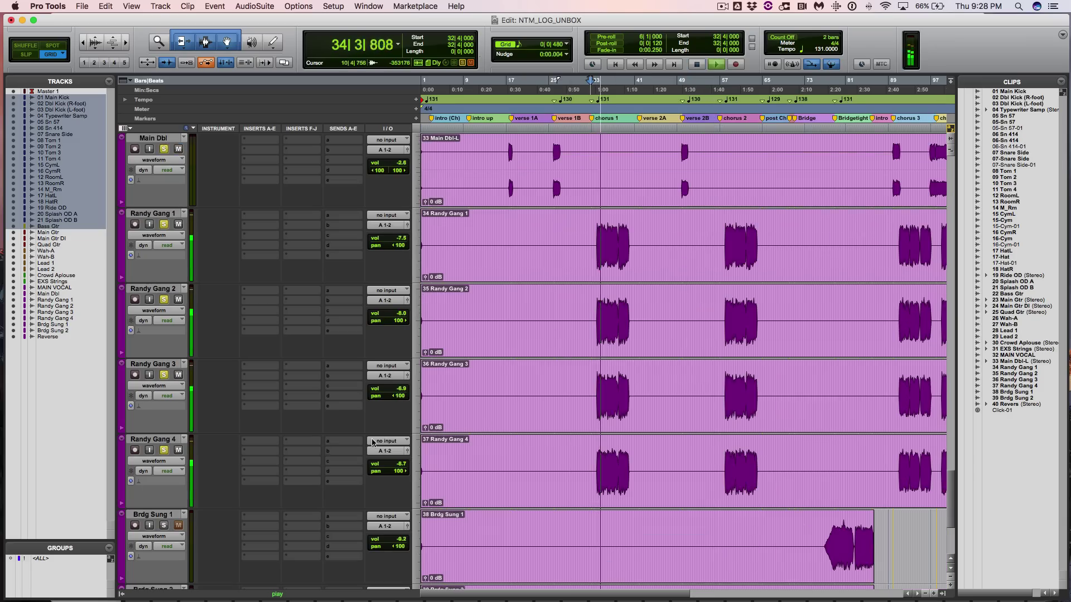
key(space)
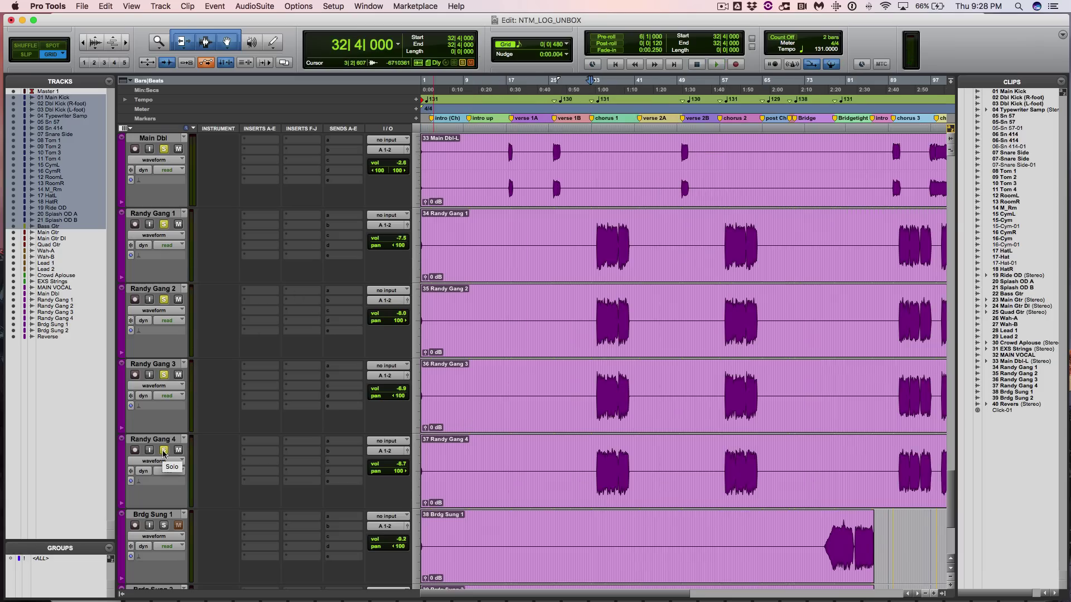
Clear all track solos, play the full mix from 29|4|000 through chorus 1, and stop
click(163, 451)
alt+click(166, 376)
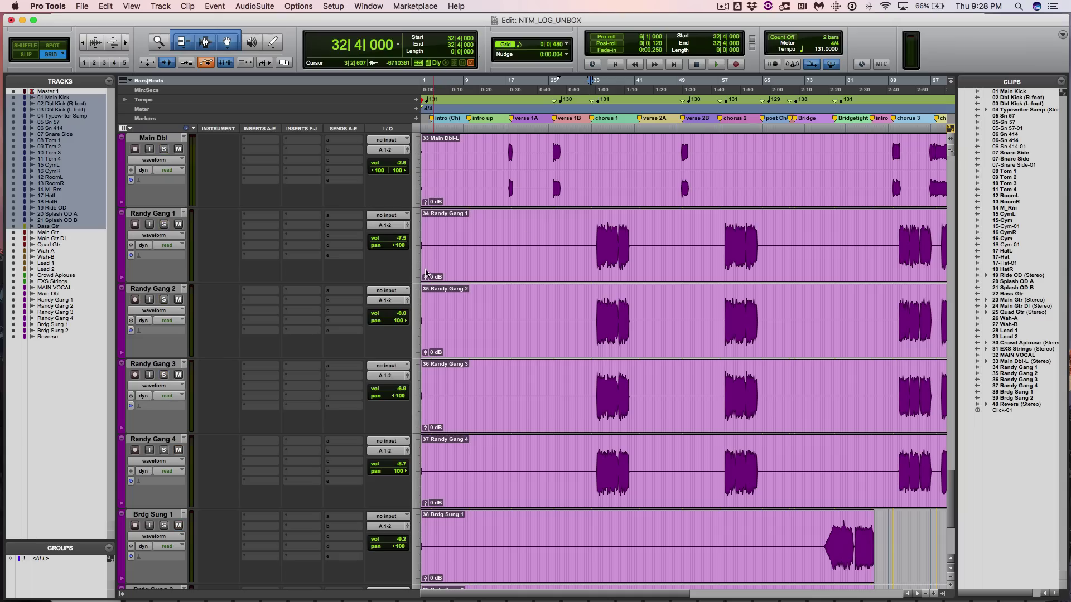
click(574, 219)
key(space)
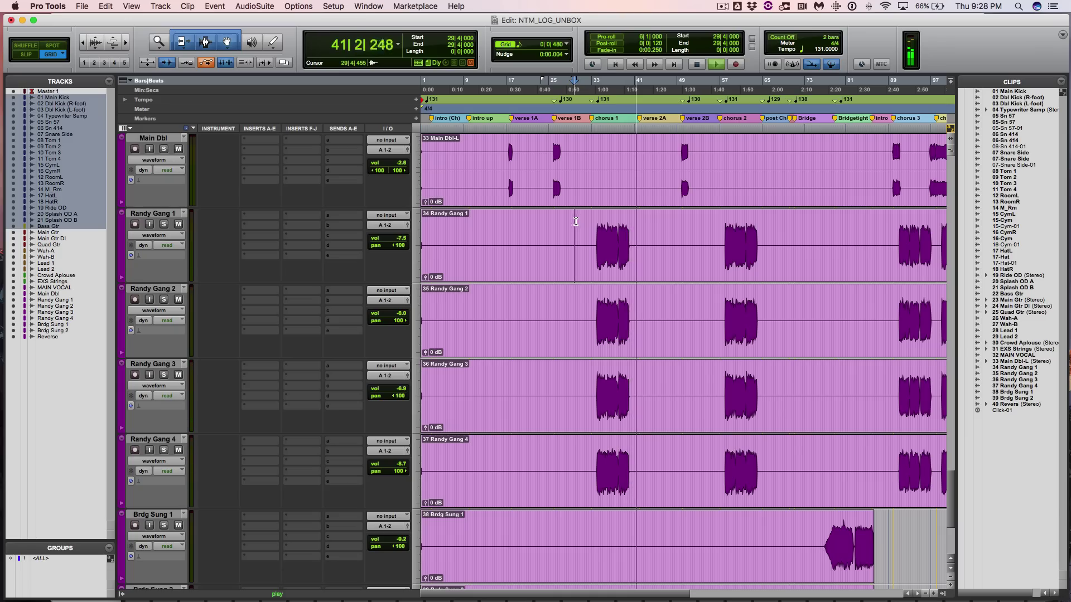
key(space)
Place the playback start at 34|1|000 in chorus 1 and audition Randy Gang 1 in solo, then unsolo it
scroll(581, 232, up, 2)
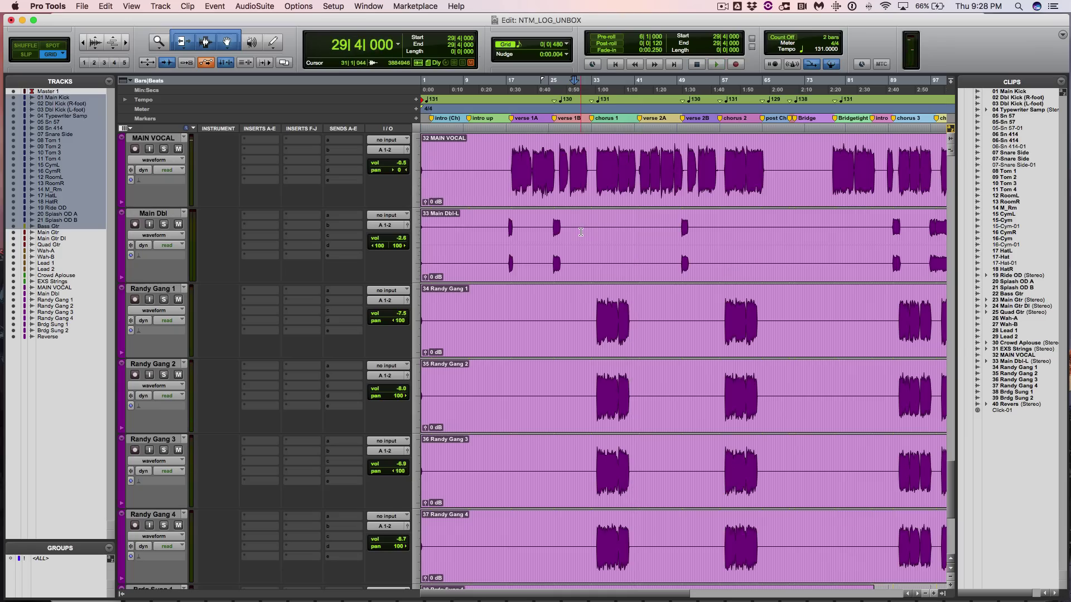
scroll(581, 232, down, 2)
scroll(581, 232, up, 1)
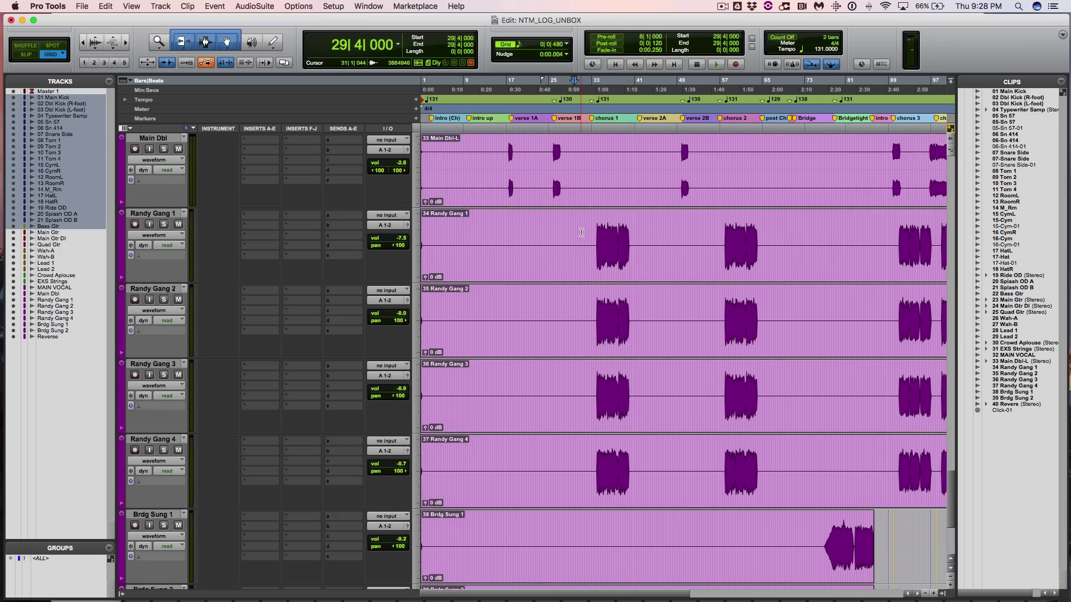
click(598, 246)
key(super+bracketright)
key(super+bracketright)
key(super+bracketright)
key(super+bracketright)
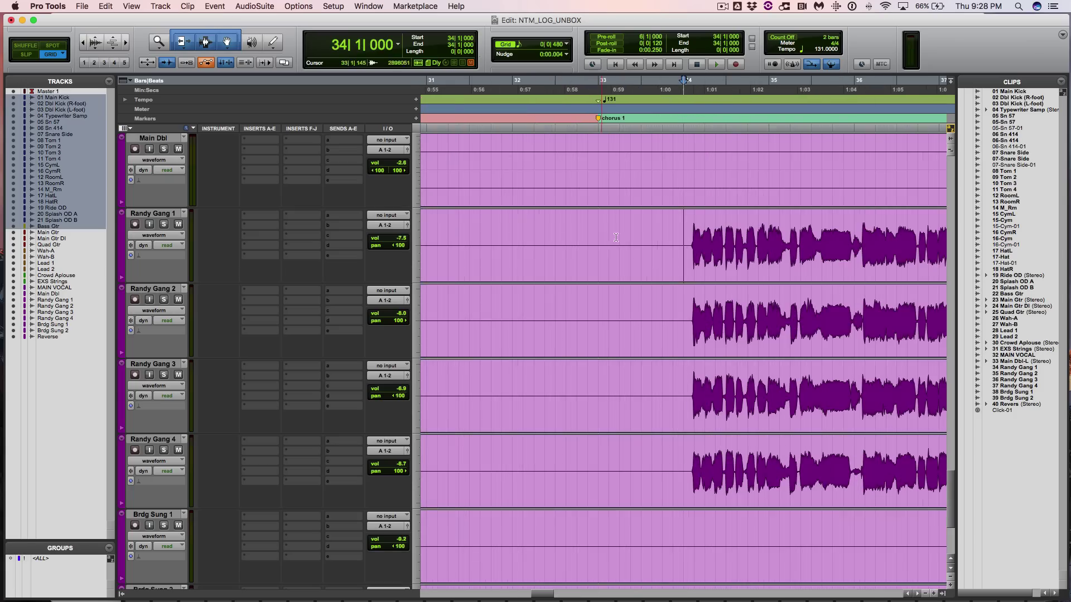
click(163, 224)
key(space)
key(space)
click(163, 224)
Audition Randy Gang 2 in solo from 34|1|000, stop, and unsolo it
click(163, 299)
key(space)
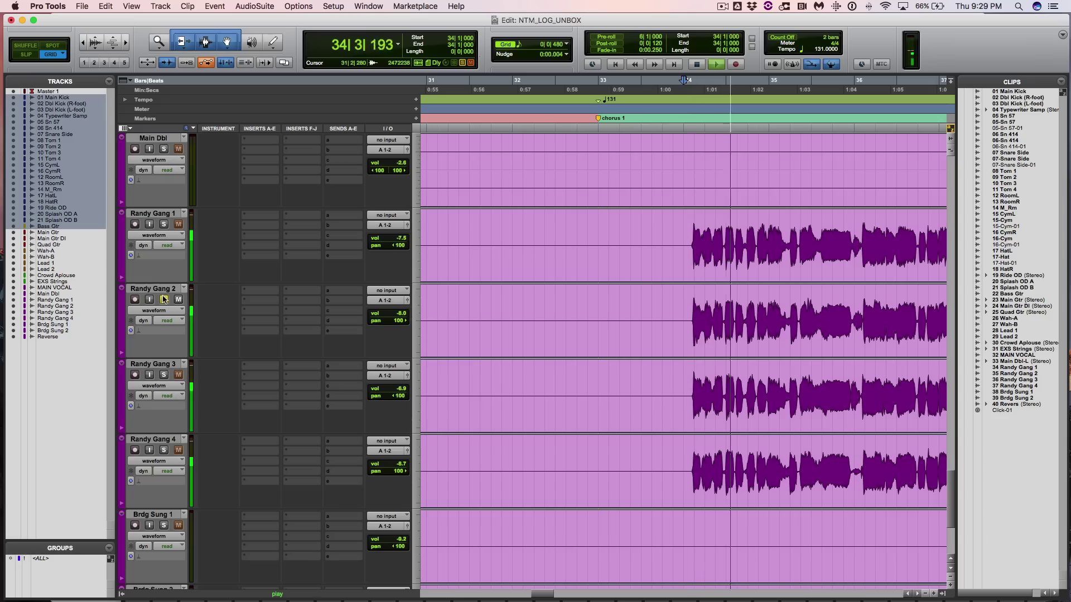
key(space)
click(164, 299)
Audition Randy Gang 3 in solo from 34|1|000, stop, and unsolo it
click(164, 375)
key(space)
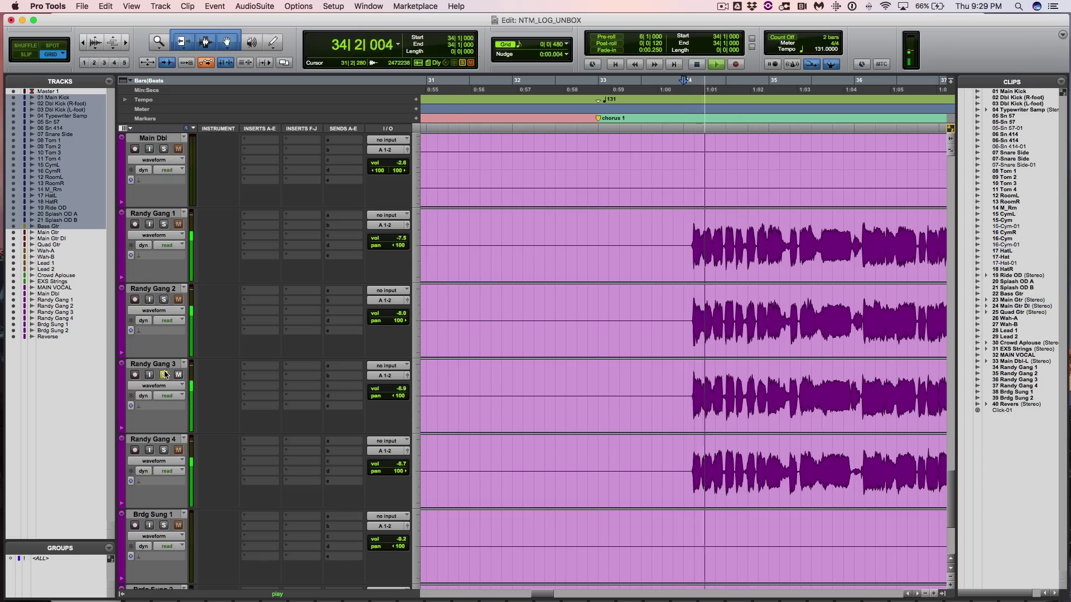
key(space)
click(164, 375)
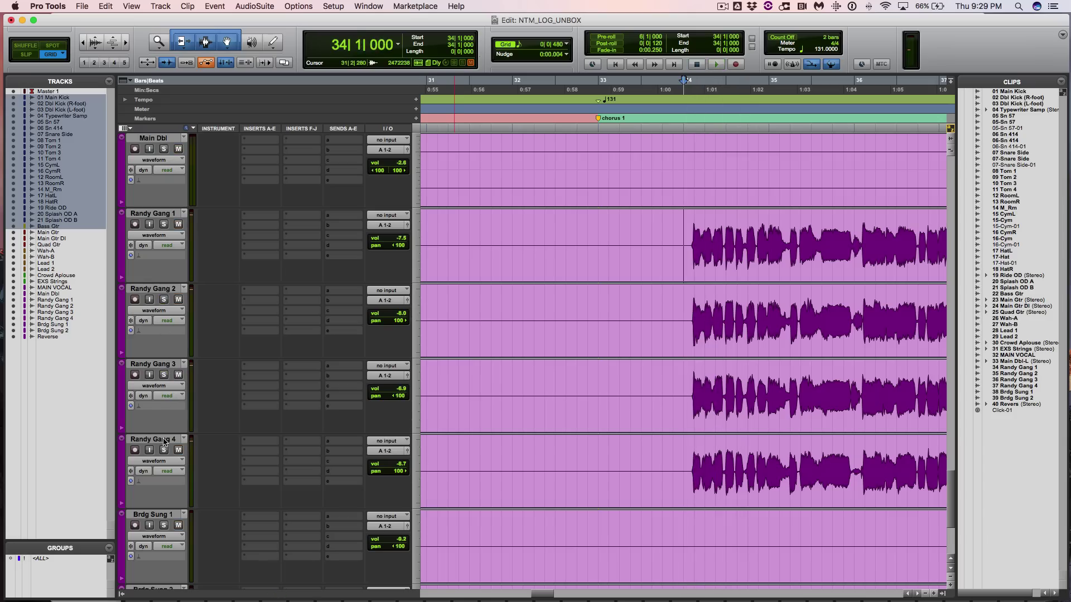
Audition Randy Gang 4 in solo from 34|1|000, stop, and unsolo it
click(164, 450)
key(space)
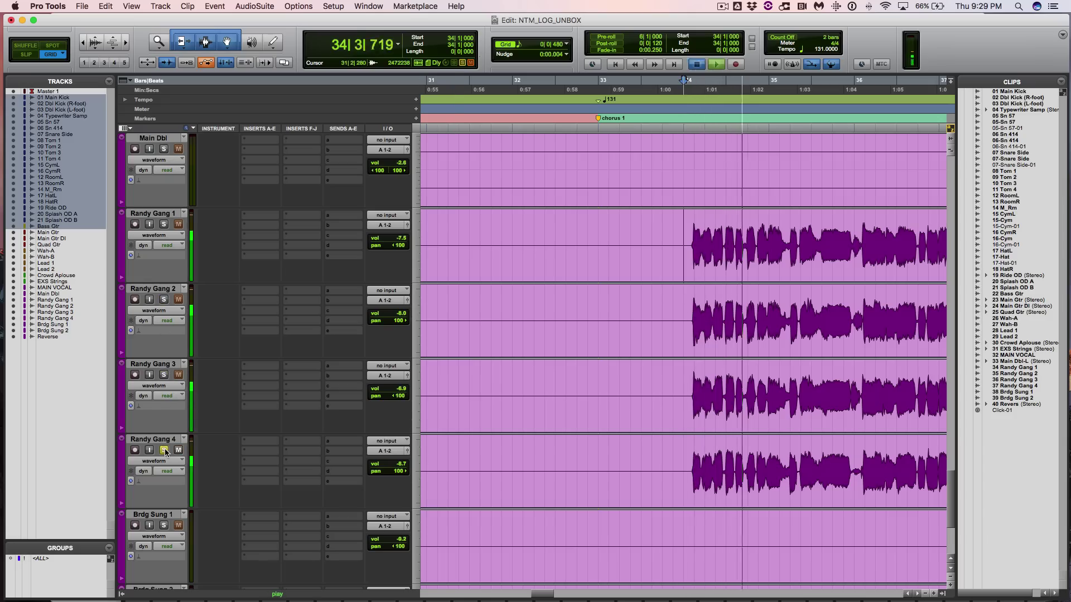
key(space)
click(164, 450)
Audition MAIN VOCAL in solo from 34|1|000, unsolo it during playback, and stop
scroll(812, 371, up, 4)
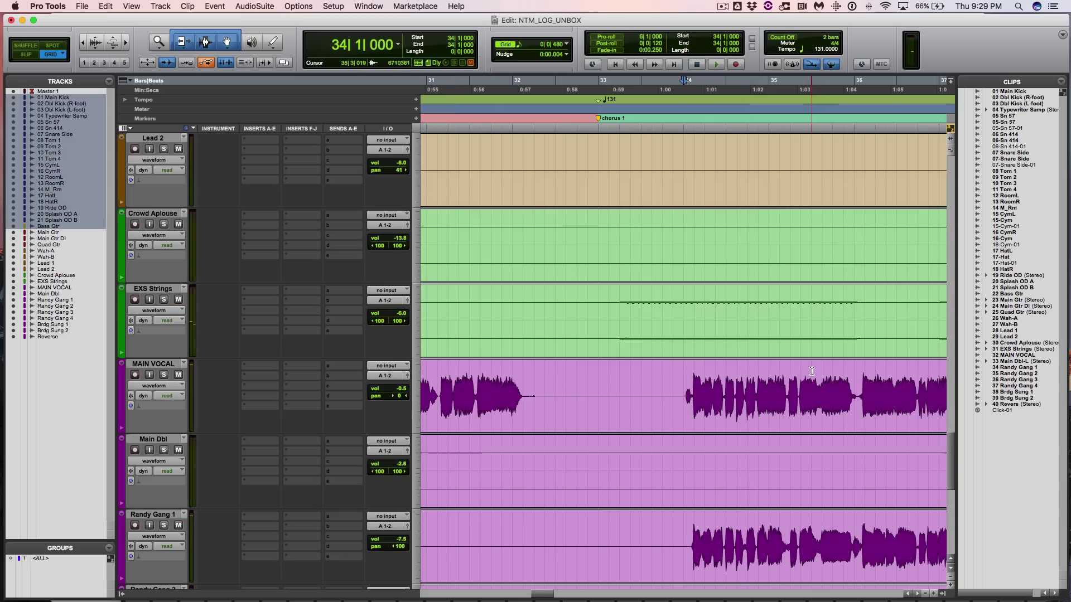
scroll(812, 371, down, 3)
click(164, 149)
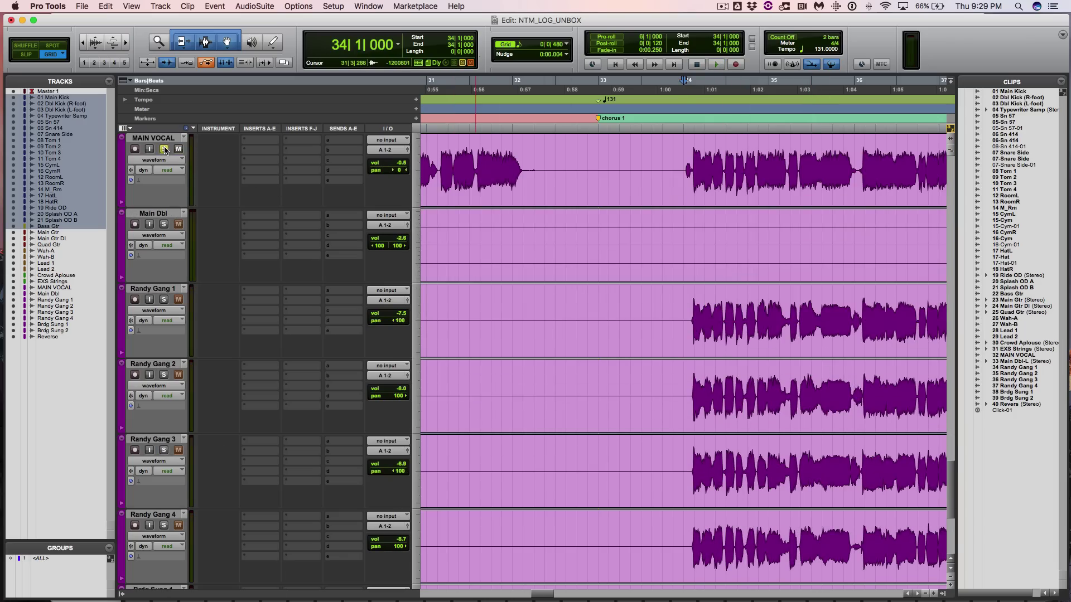
key(space)
click(164, 149)
key(space)
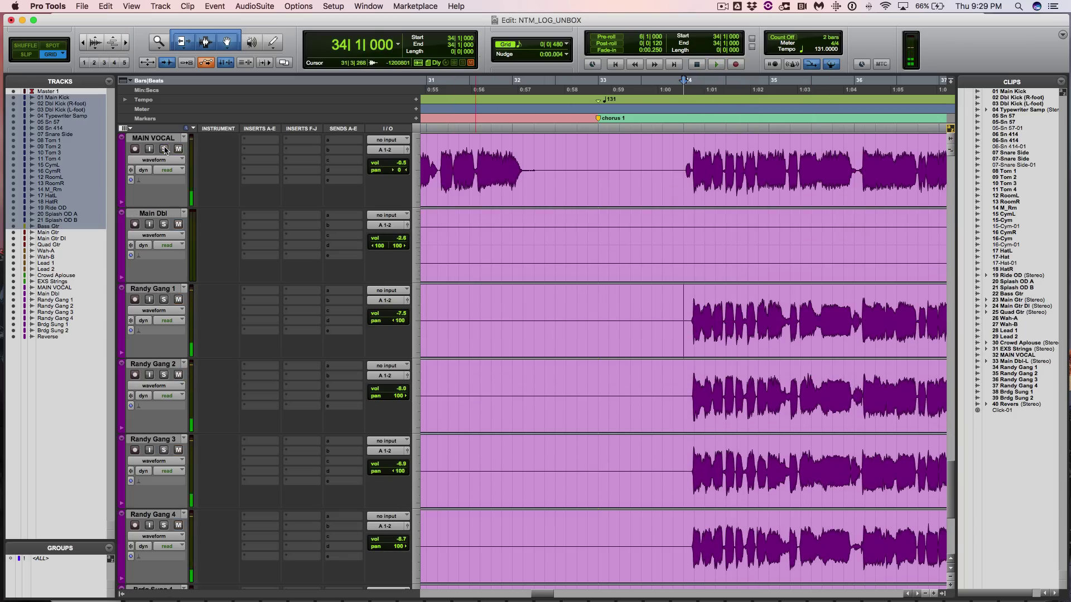
Play the mix with no solos from 38|1|480 in the second half of chorus 1, and stop
key(super+bracketleft)
key(super+bracketleft)
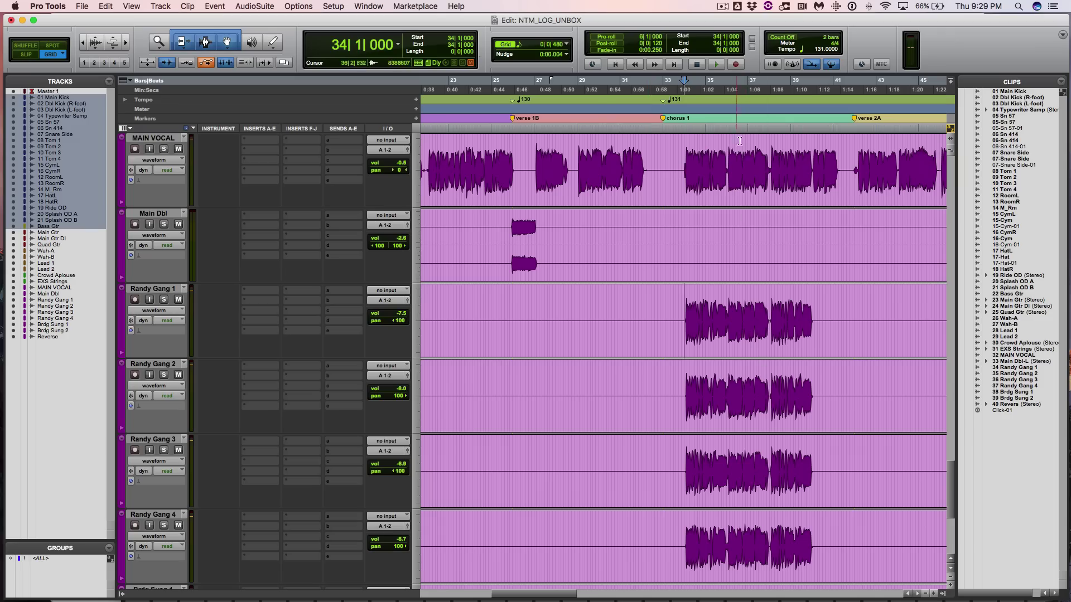
key(super+bracketleft)
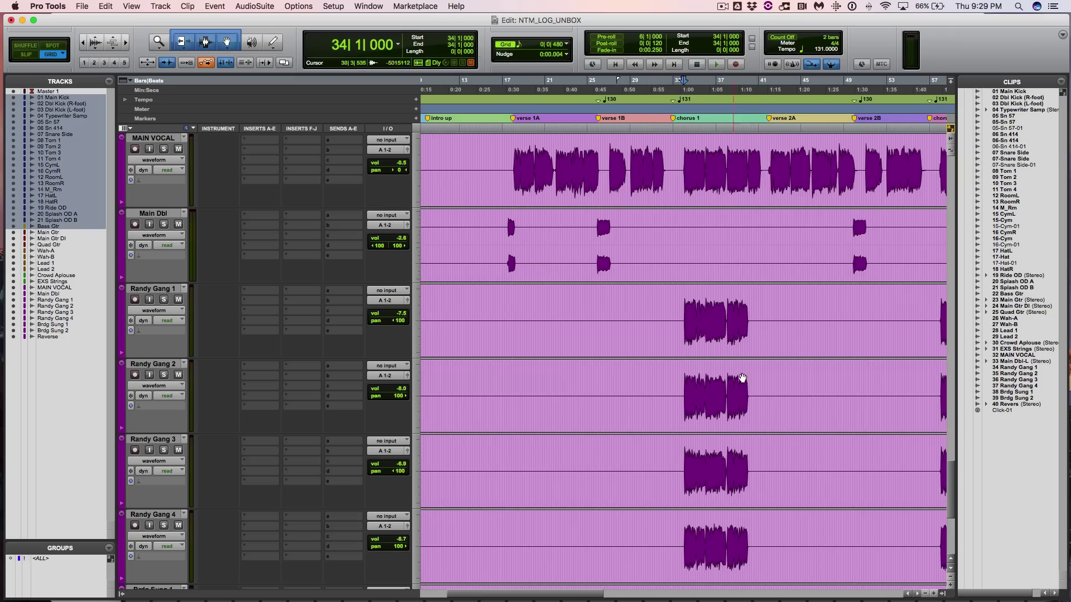
click(728, 315)
key(space)
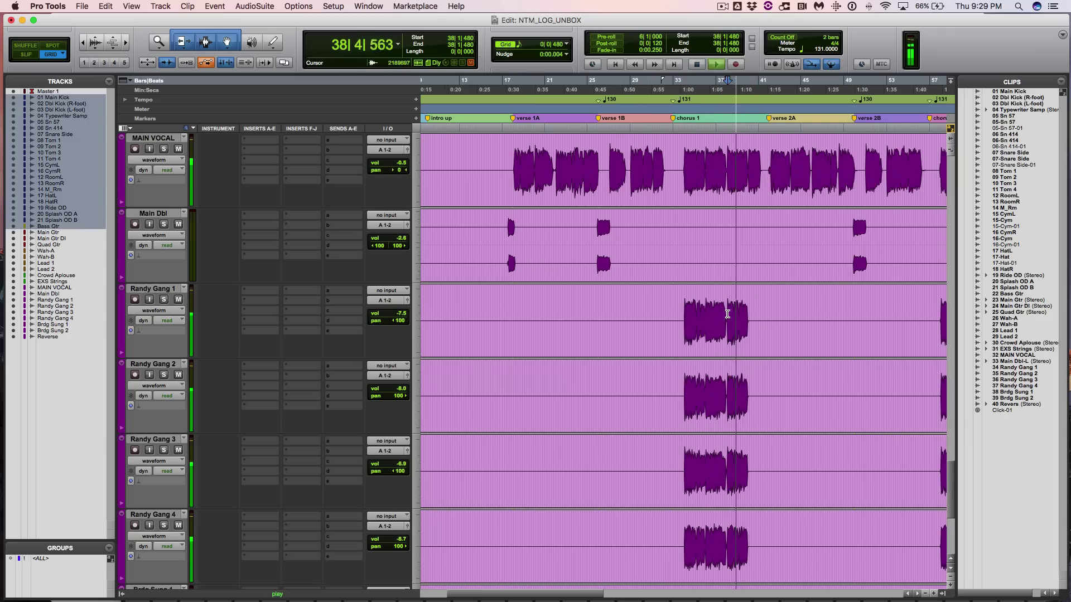
key(super+bracketleft)
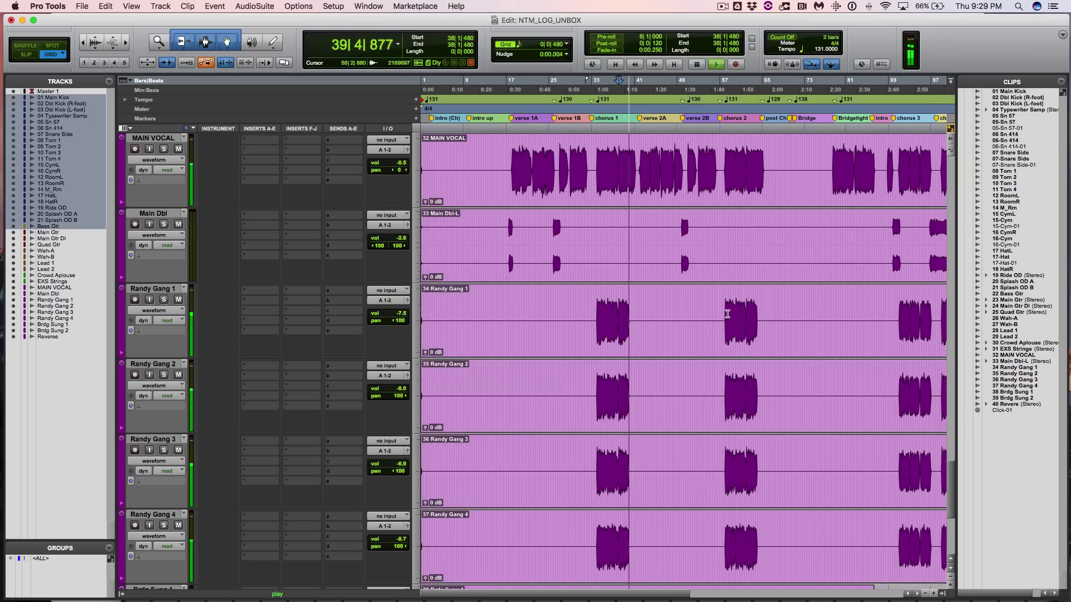
key(space)
Enlarge the chorus 1 vocal waveforms, audition Randy Gang 1 in solo from 38|1|480, and unsolo it
key(super+bracketright)
key(super+bracketright)
key(super+bracketright)
click(685, 299)
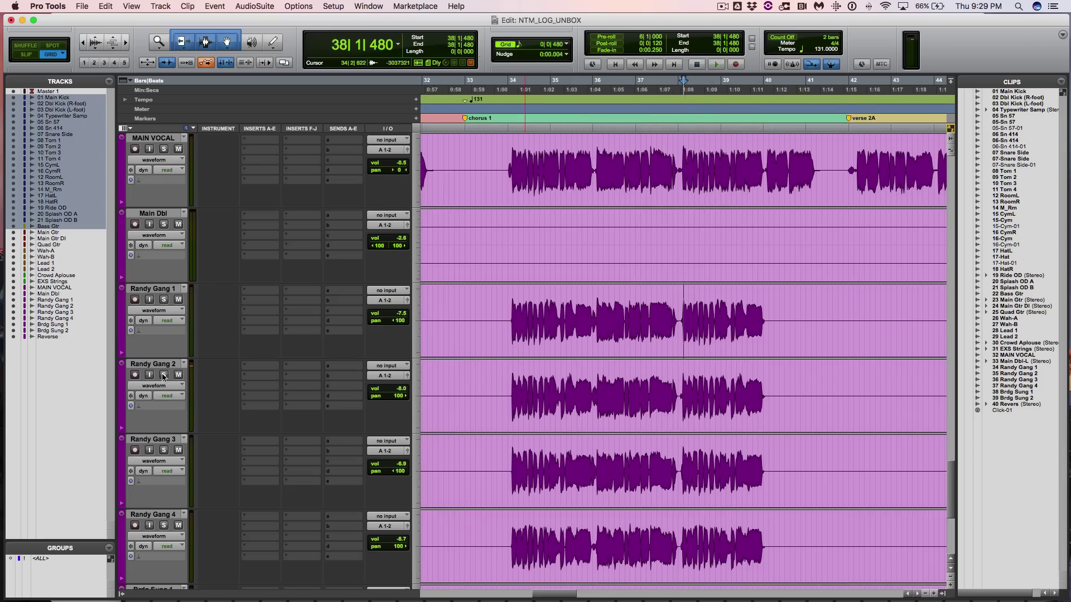
click(164, 299)
key(space)
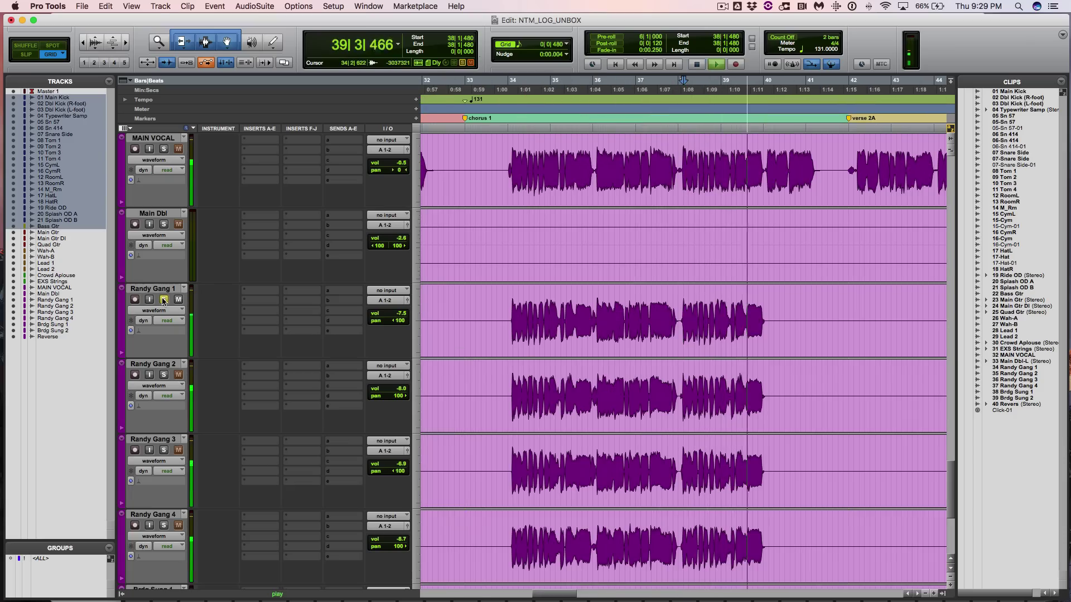
key(space)
click(163, 299)
Audition Randy Gang 2 in solo from 38|1|480, stop, and unsolo it
click(162, 375)
key(space)
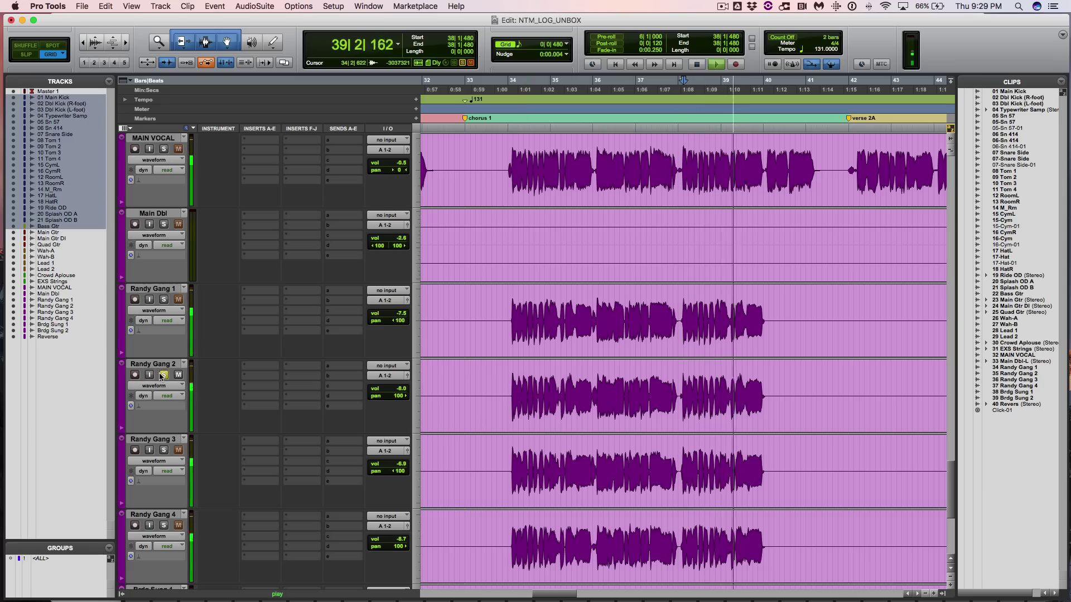
key(space)
click(163, 375)
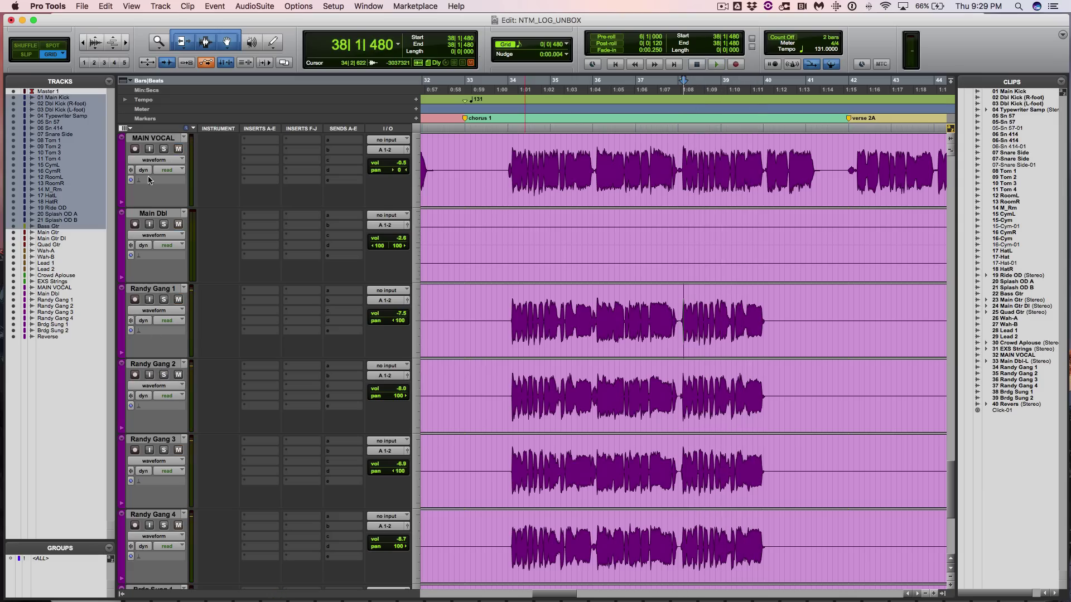
Audition MAIN VOCAL in solo from 38|1|480, stop, and unsolo it
click(163, 149)
key(space)
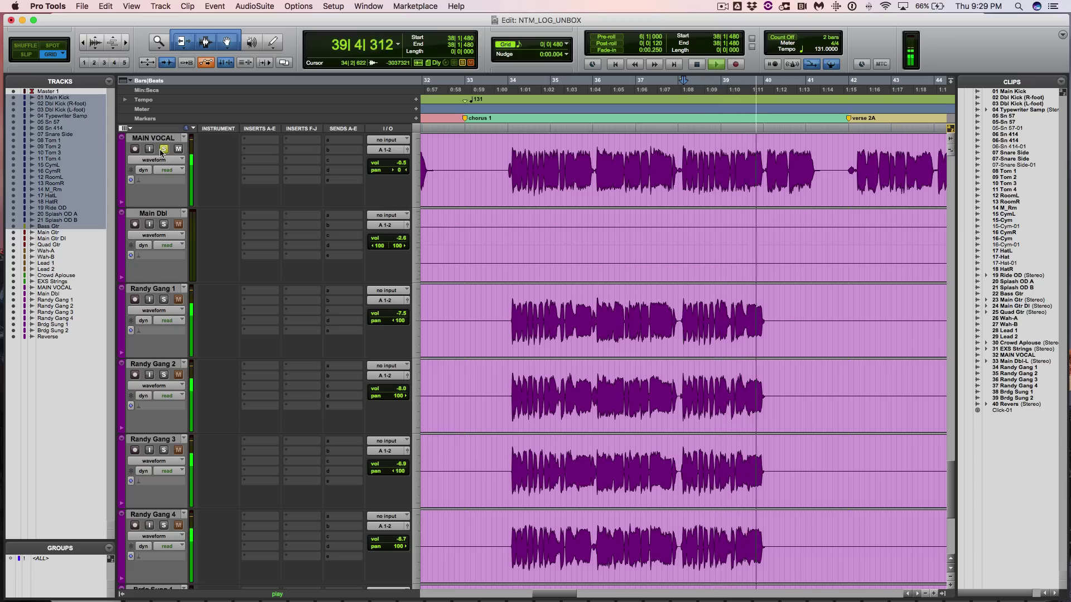
key(space)
click(163, 149)
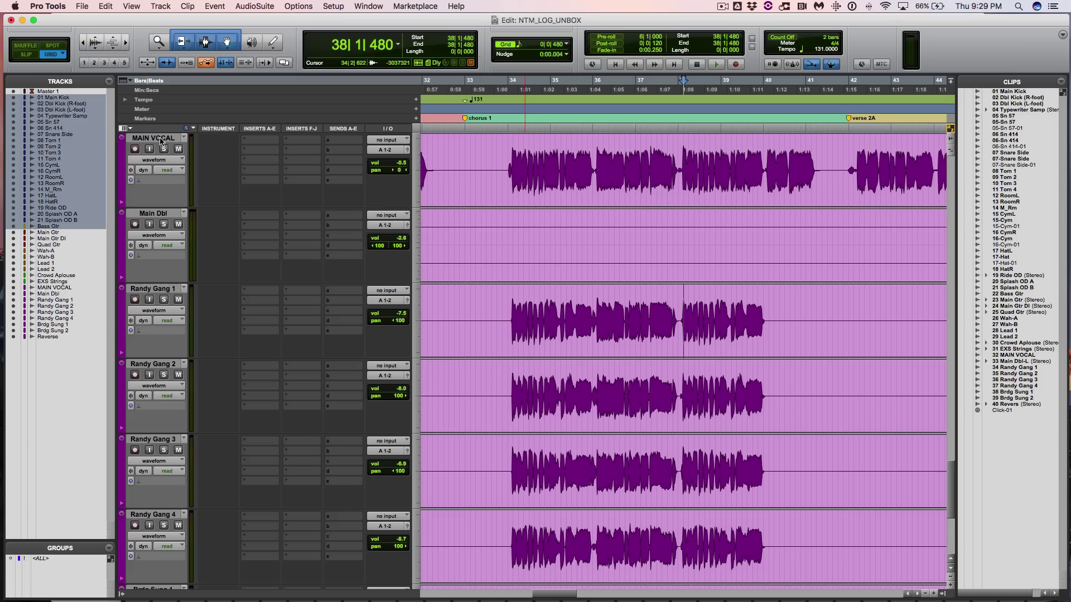
Select the tracks MAIN VOCAL through Randy Gang 4, solo them all together, and play from 38|1|480
click(161, 140)
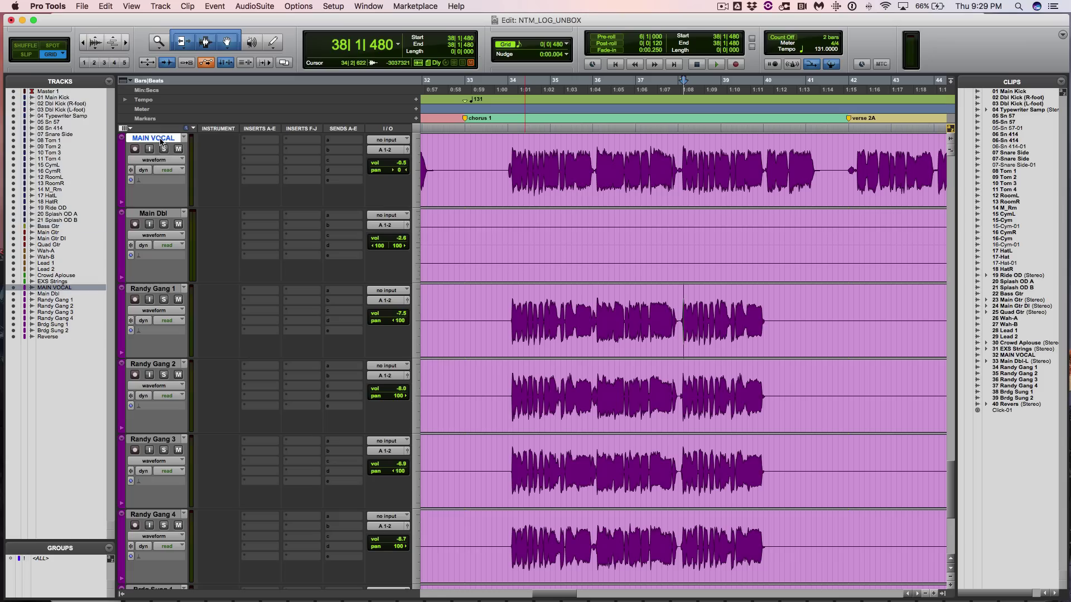
shift+click(167, 516)
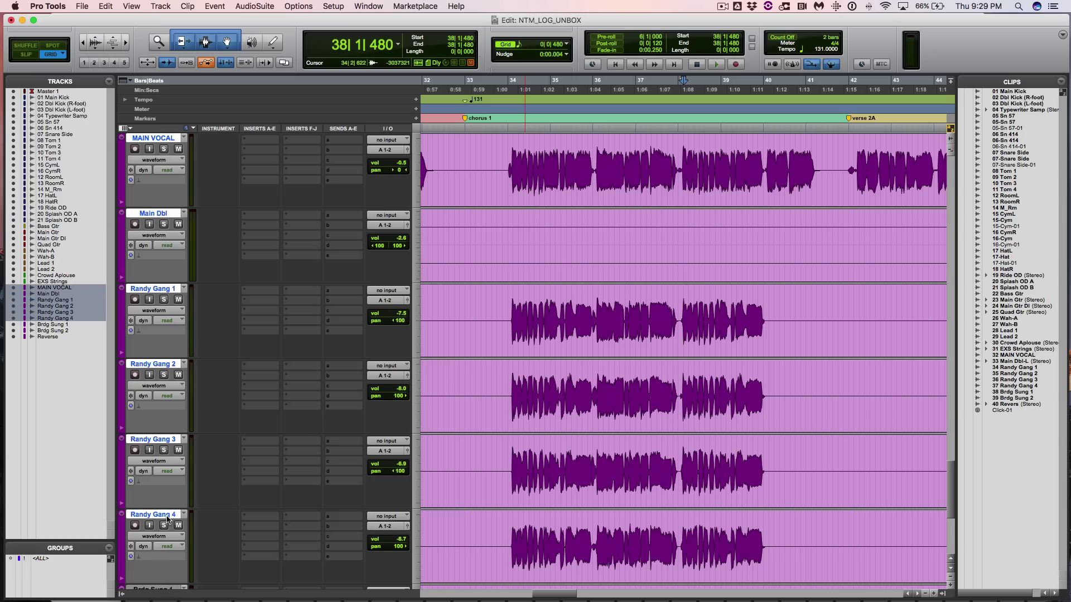
scroll(163, 530, down, 2)
scroll(163, 532, up, 3)
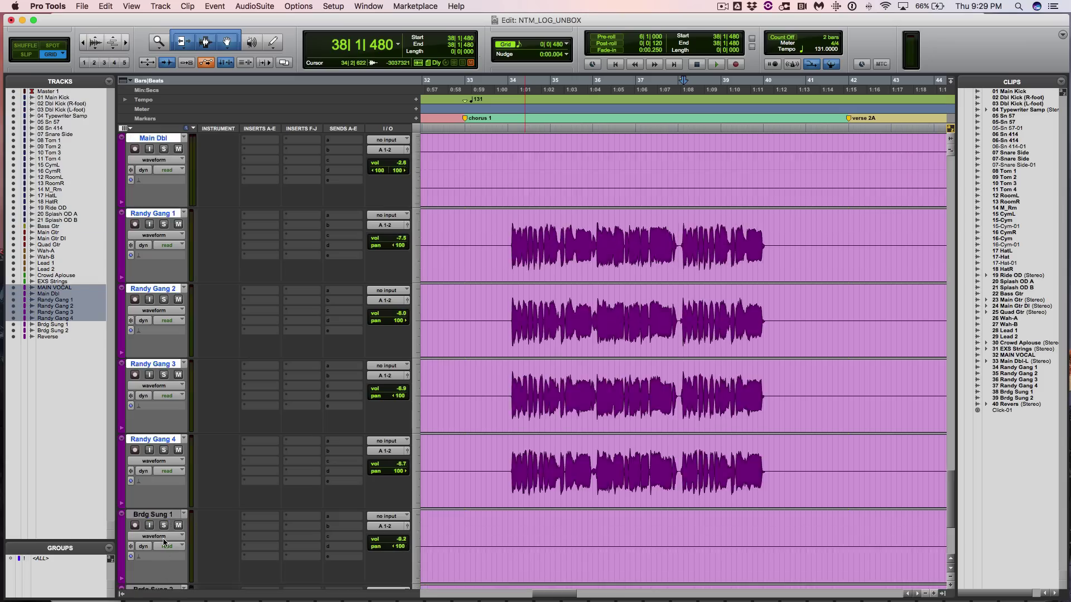
scroll(164, 535, down, 2)
scroll(164, 529, up, 1)
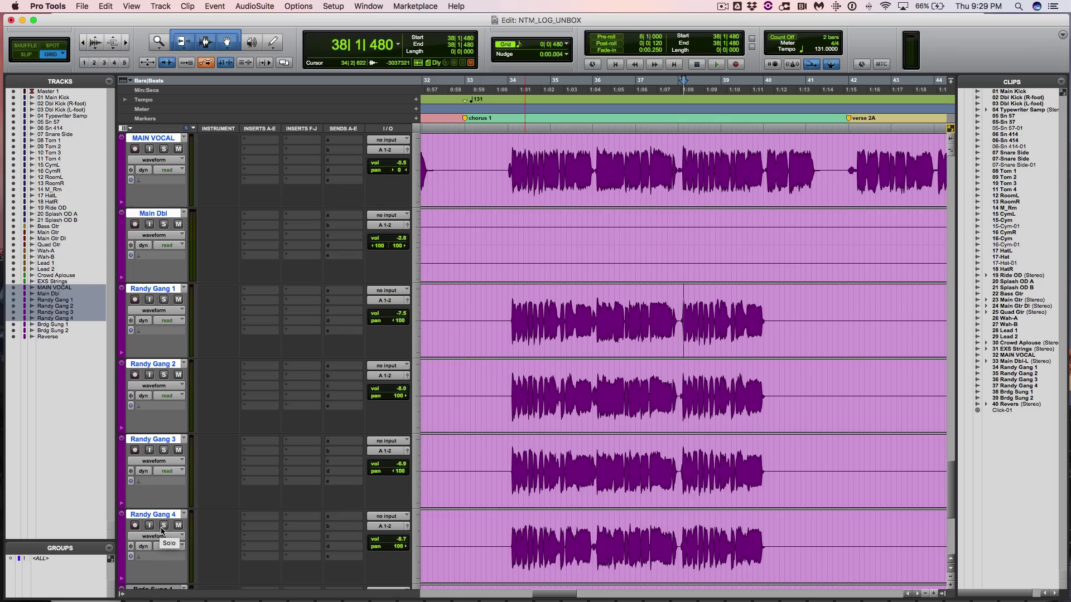
alt+shift+click(164, 526)
key(space)
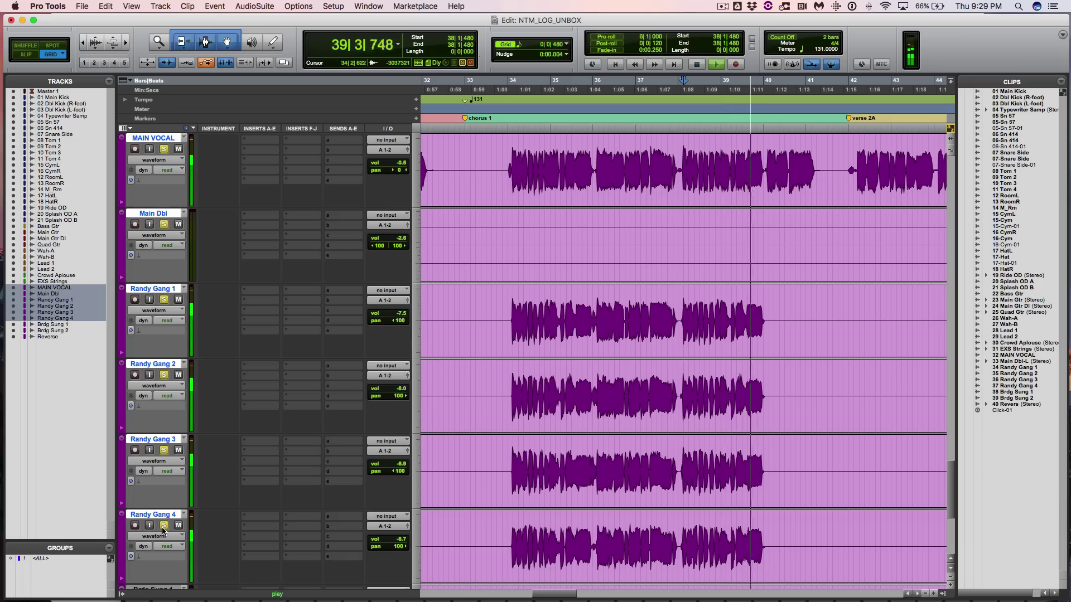
Finish the combined vocal audition by unsoloing MAIN VOCAL through Randy Gang 4 and stopping playback
key(r)
key(r)
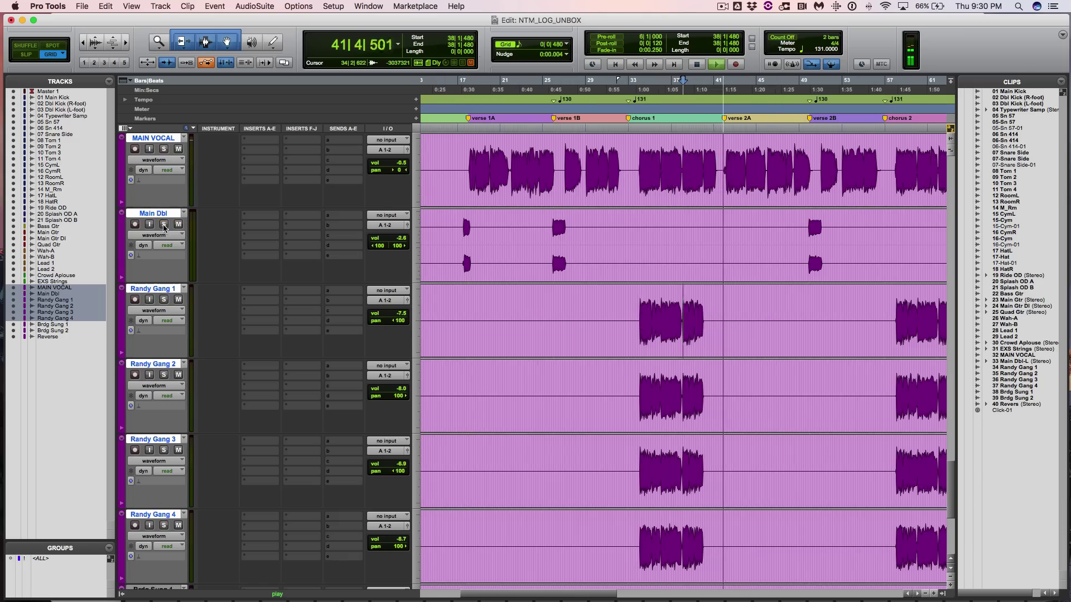
key(r)
key(r)
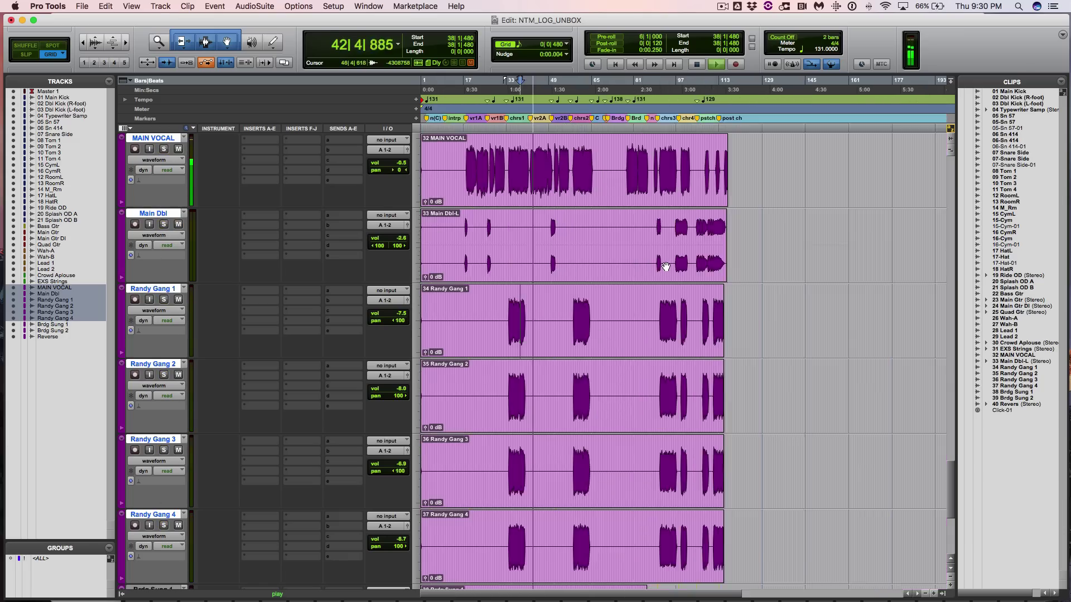
key(space)
Solo EXS Strings, enlarge its waveform, audition it from 11|1|000, and stop playback
scroll(666, 266, up, 5)
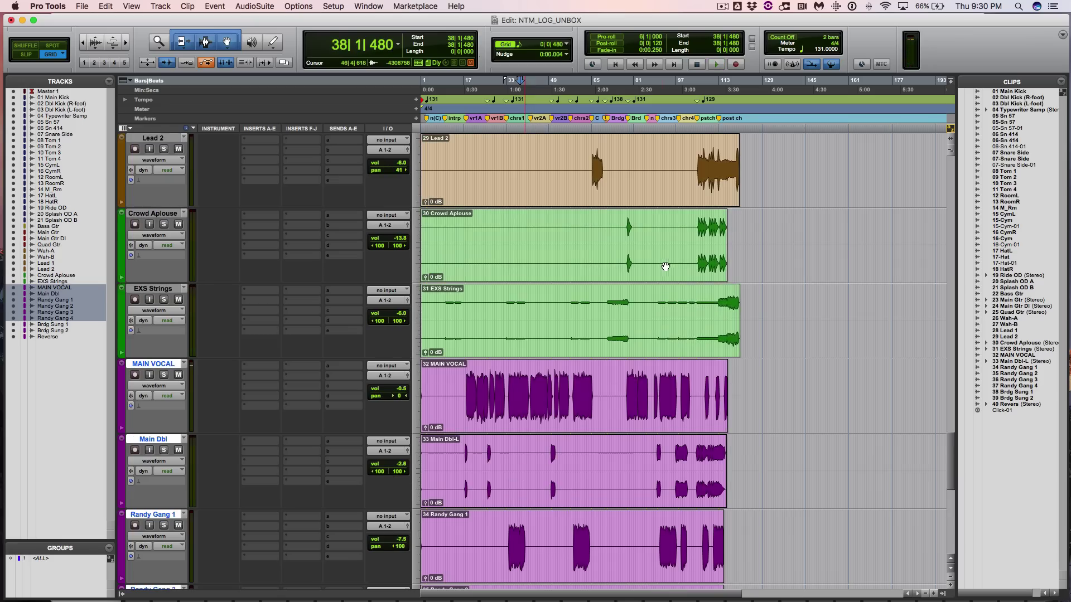
click(451, 305)
click(164, 301)
key(space)
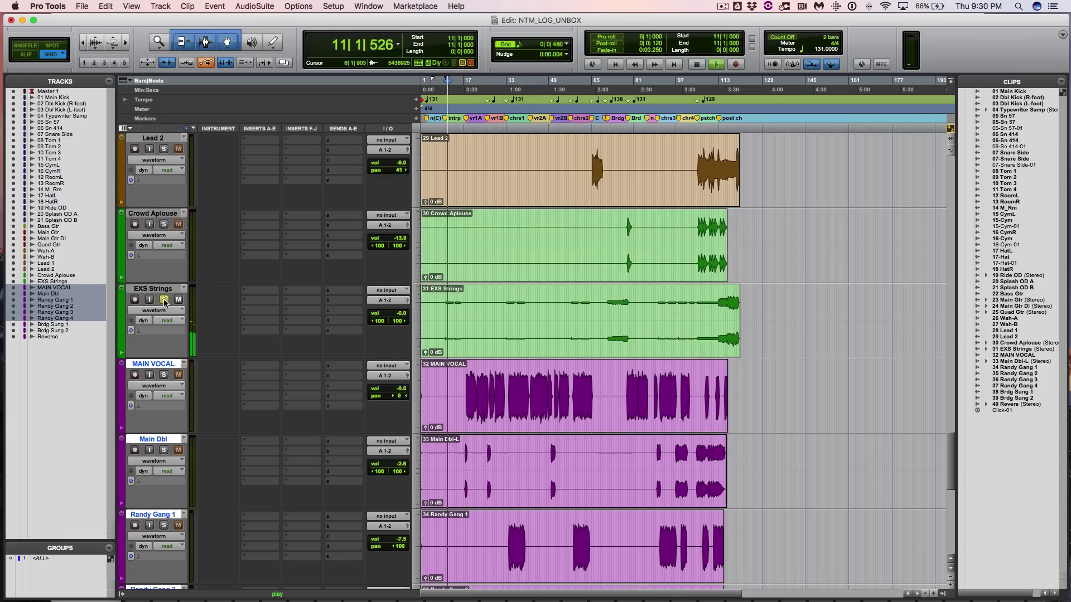
key(super+bracketright)
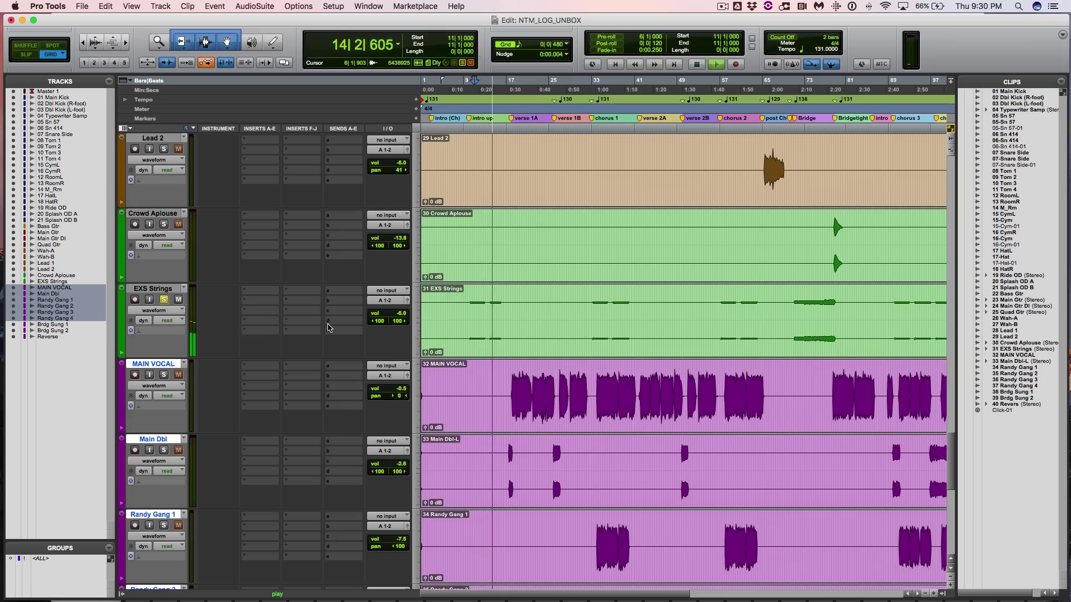
scroll(329, 328, up, 5)
scroll(329, 328, down, 4)
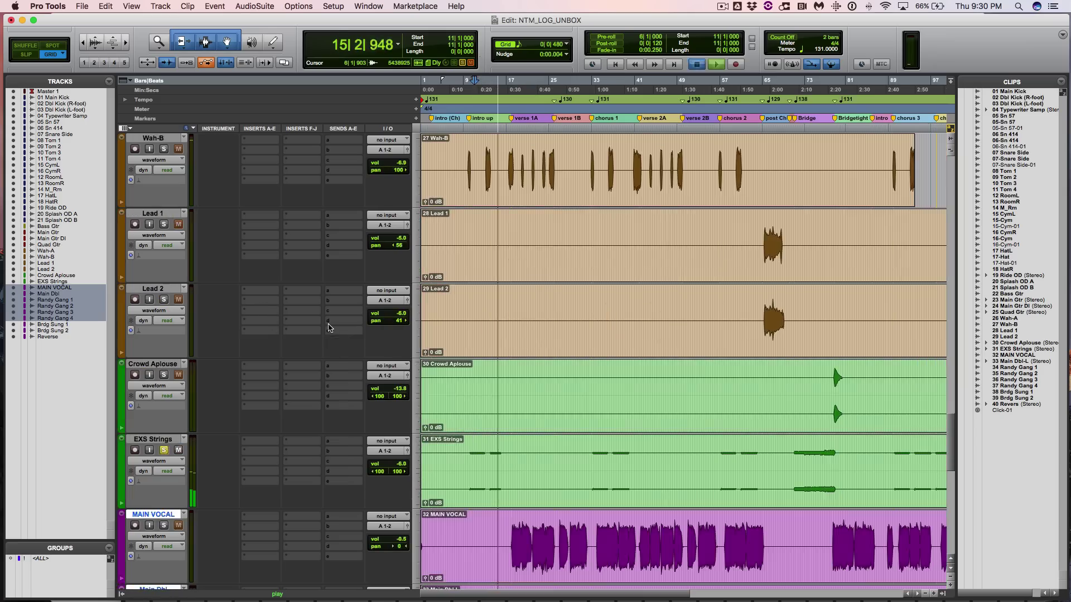
key(space)
scroll(458, 404, up, 4)
scroll(459, 404, down, 3)
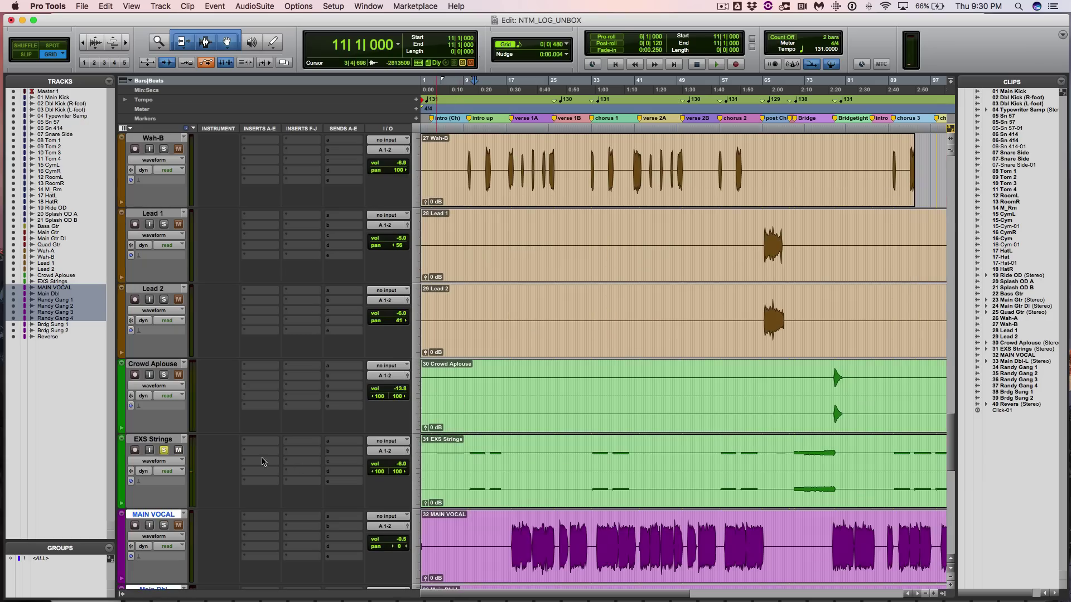
Unsolo EXS Strings, play the full mix from 11|1|000 to hear the strings in context, and stop
click(164, 450)
key(space)
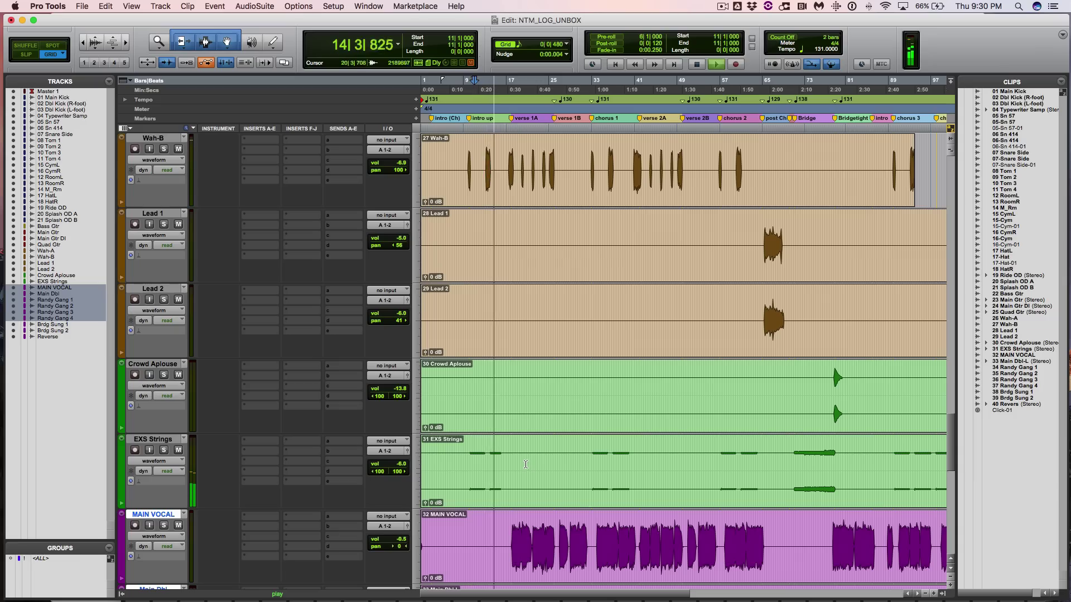
key(space)
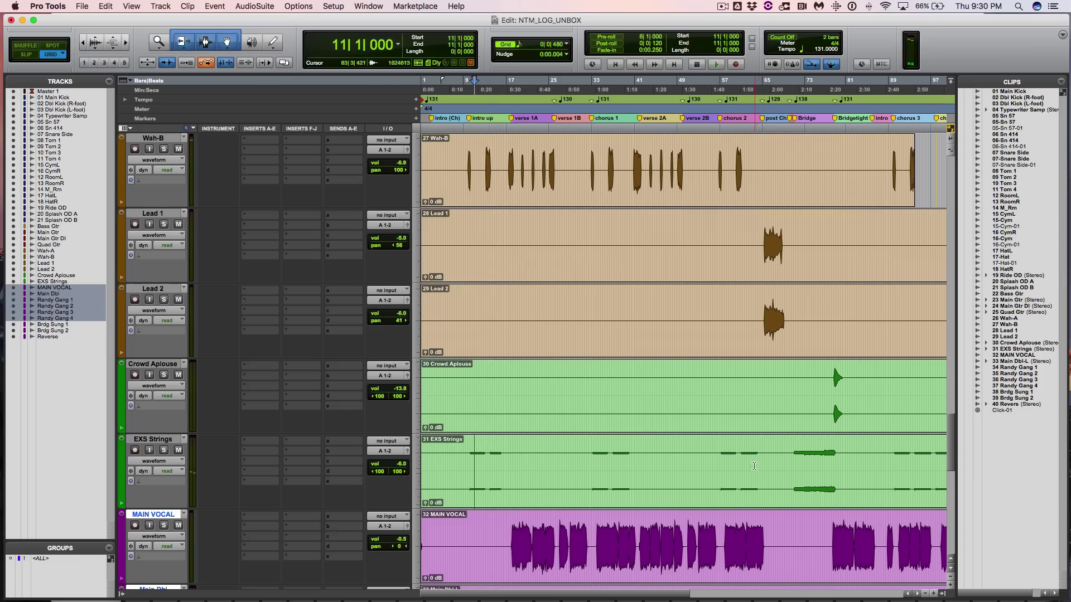
Play the Bridge from 71|1|480, toggle the solo on EXS Strings to compare it with the full mix, and stop
click(795, 452)
key(space)
key(super+bracketright)
key(super+bracketright)
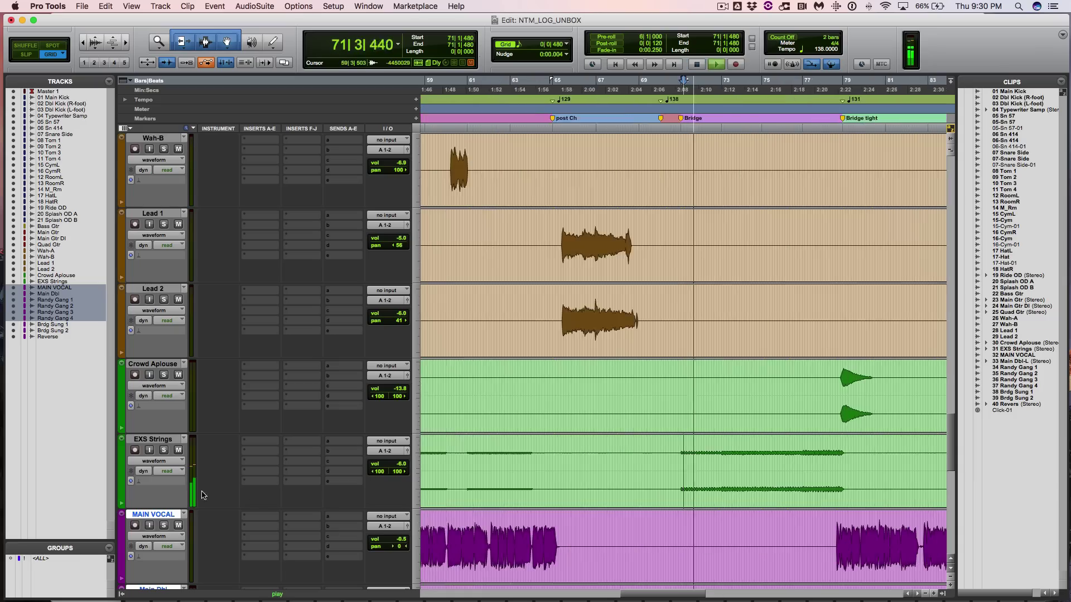
click(163, 451)
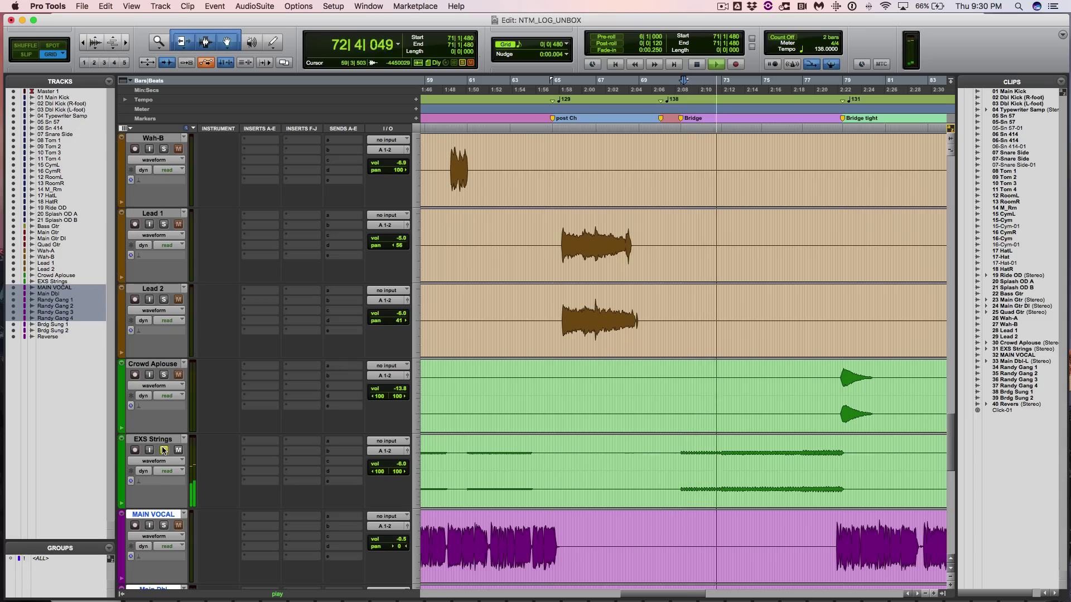
click(163, 452)
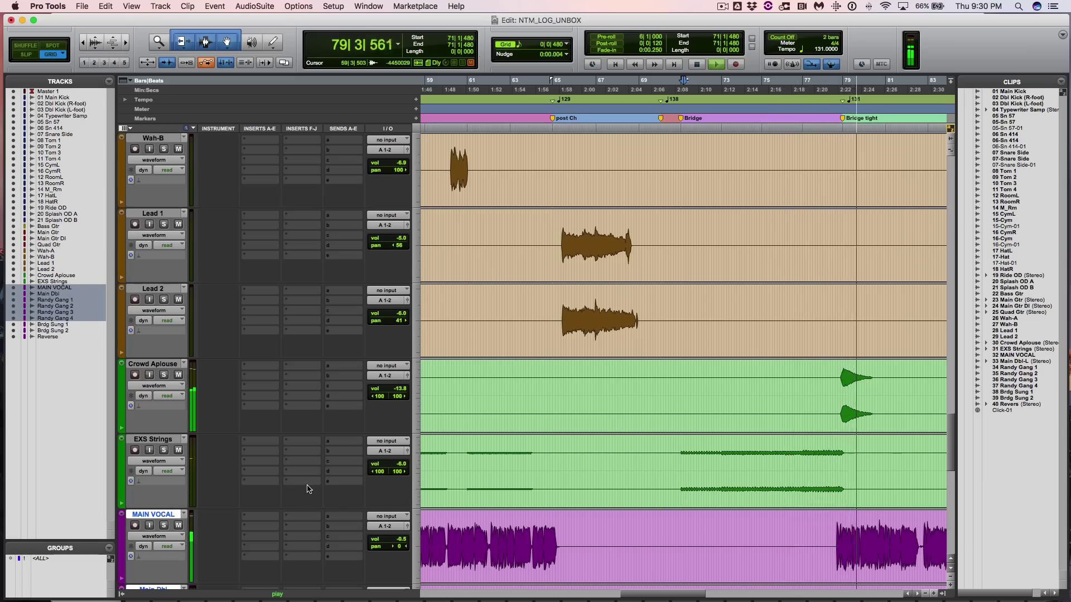
key(space)
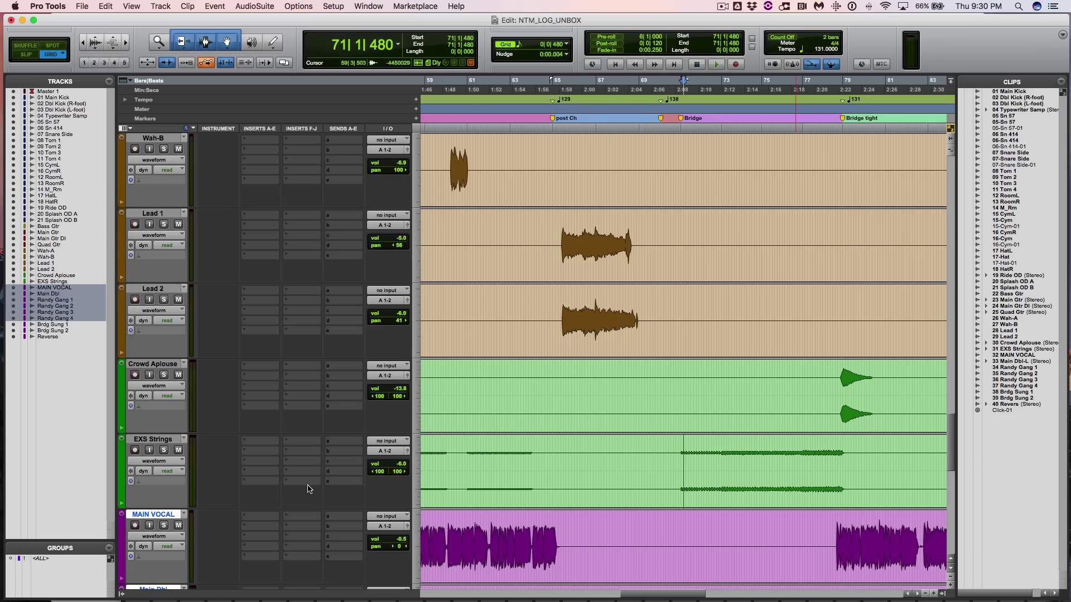
Play the post ch section from 104|4|480, toggle the solo on Crowd Aplouse during playback, and stop
key(super+bracketleft)
key(super+bracketleft)
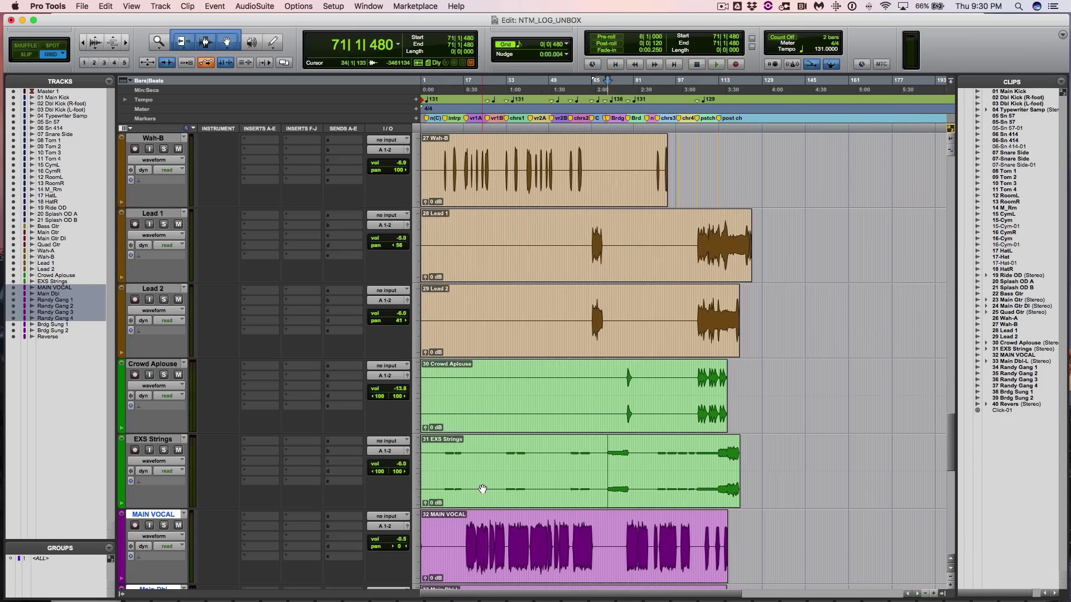
click(712, 409)
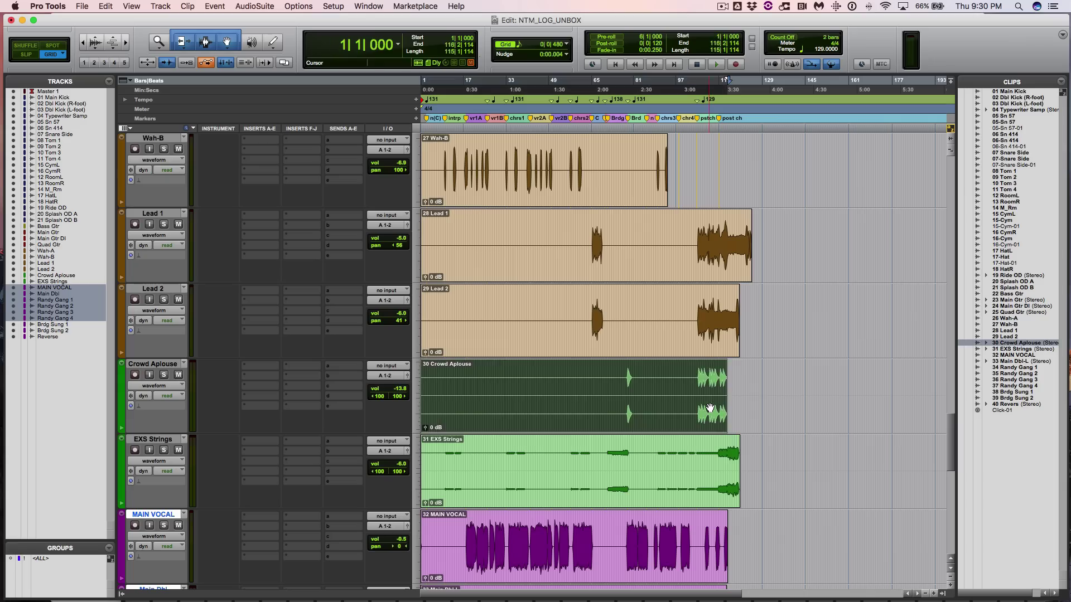
click(711, 370)
key(super+bracketright)
key(super+bracketright)
key(super+bracketright)
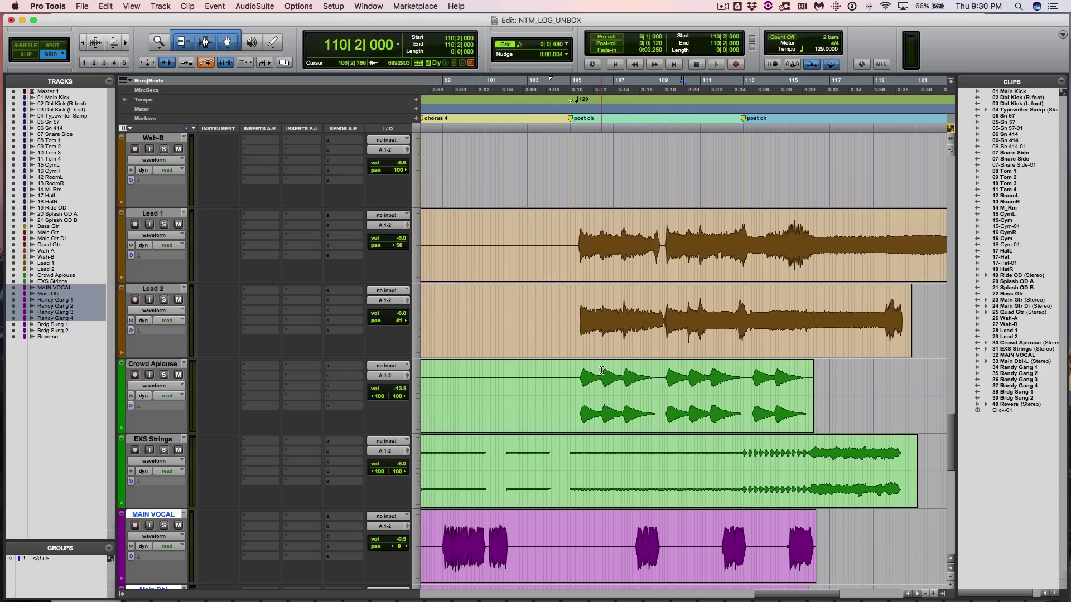
click(567, 369)
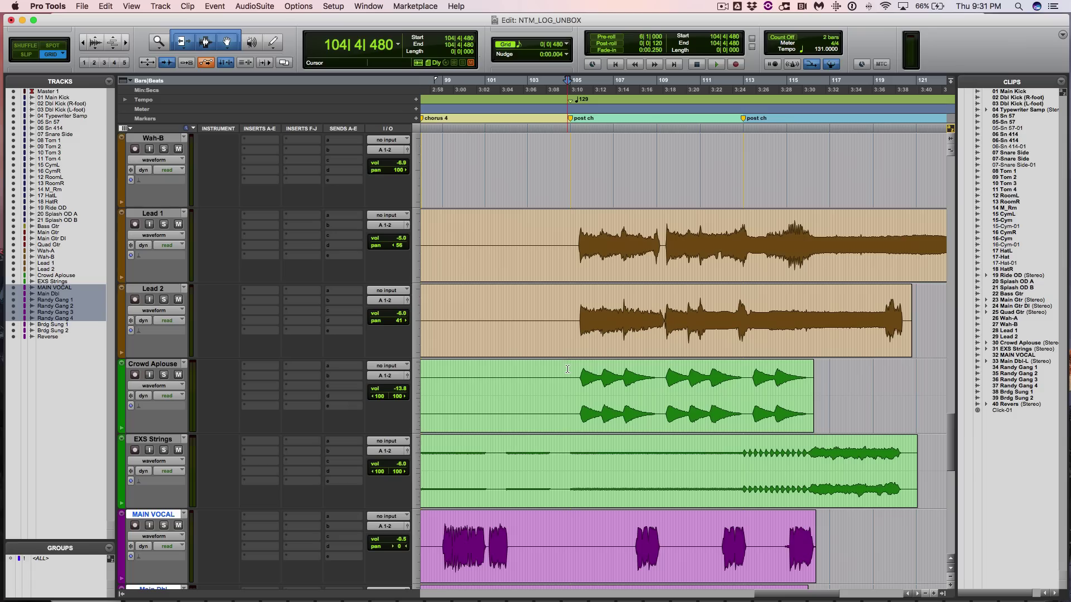
key(space)
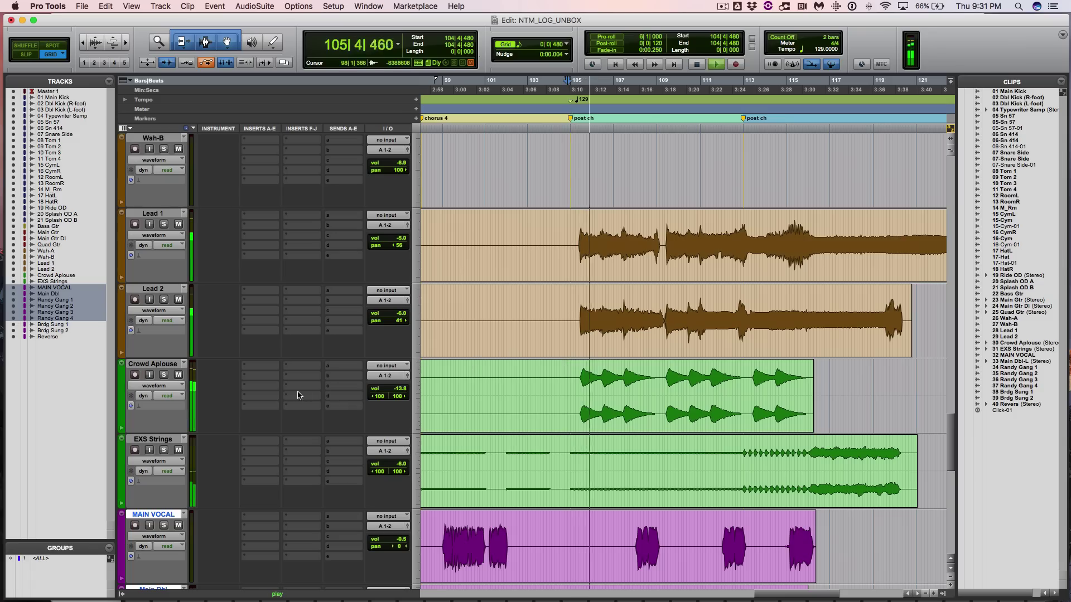
click(166, 376)
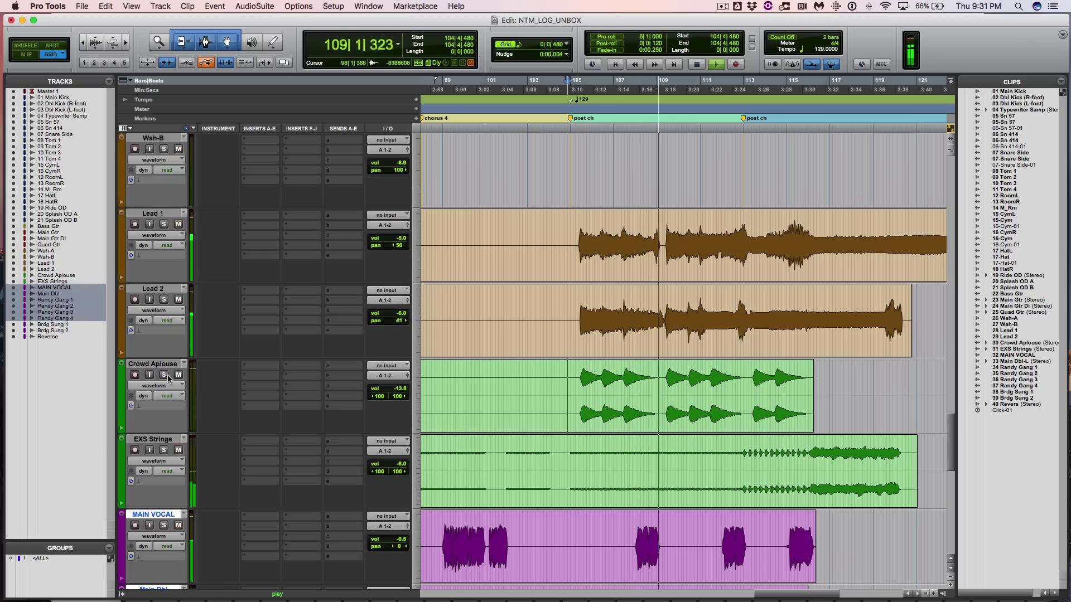
key(space)
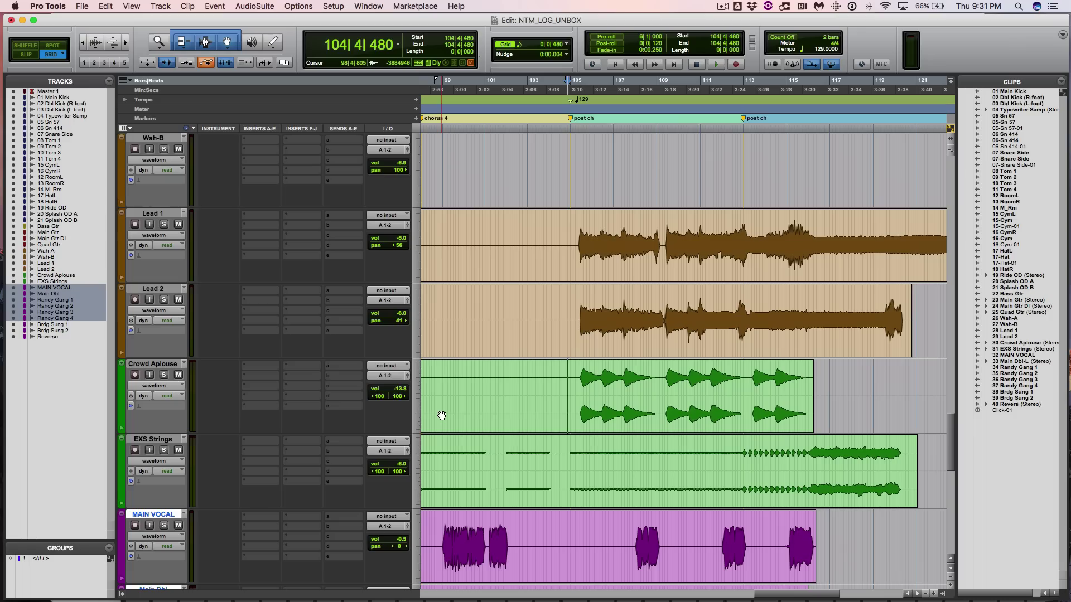
Solo Crowd Aplouse, audition it from 105|3|000, and stop playback
key(super+e)
click(164, 376)
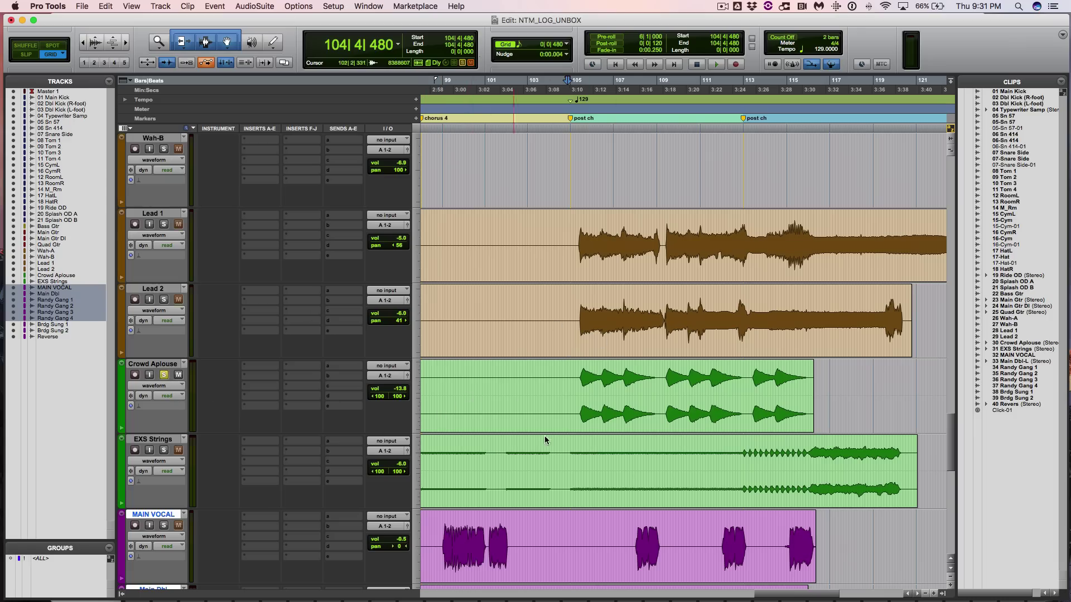
click(581, 373)
key(space)
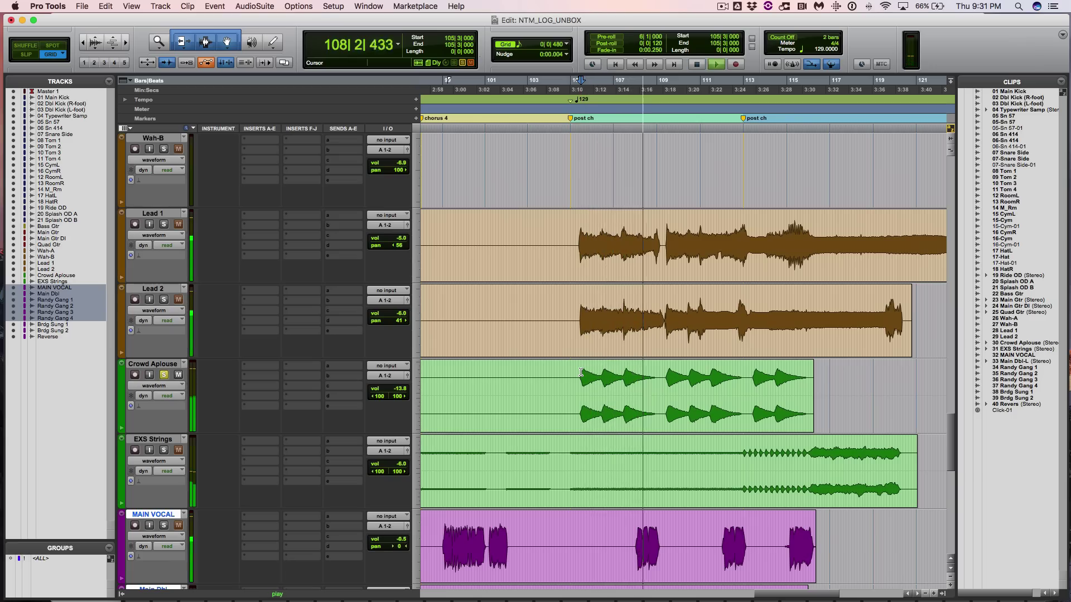
key(space)
click(722, 6)
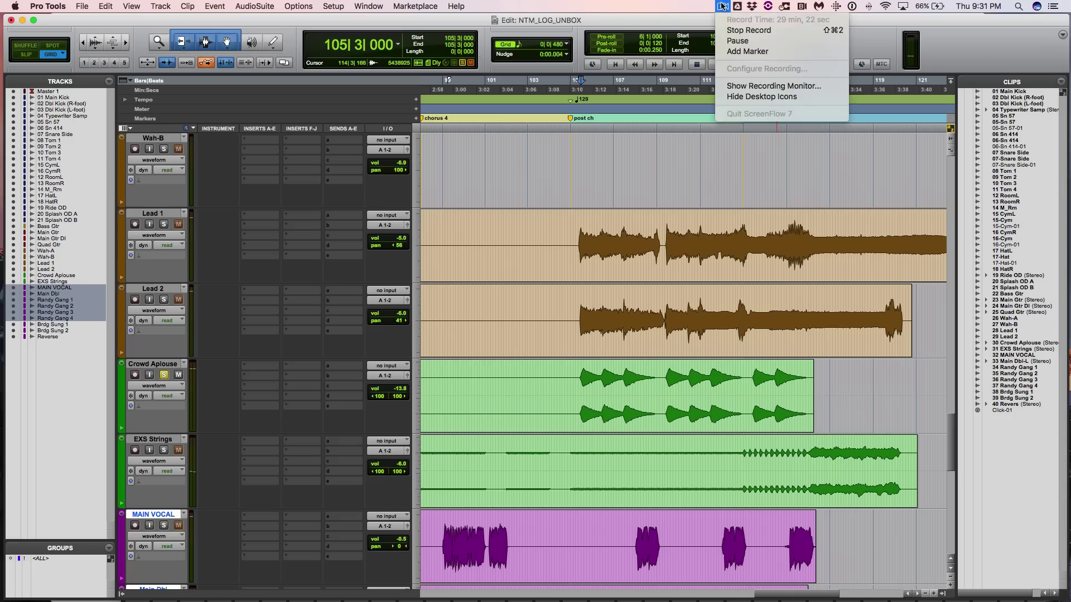